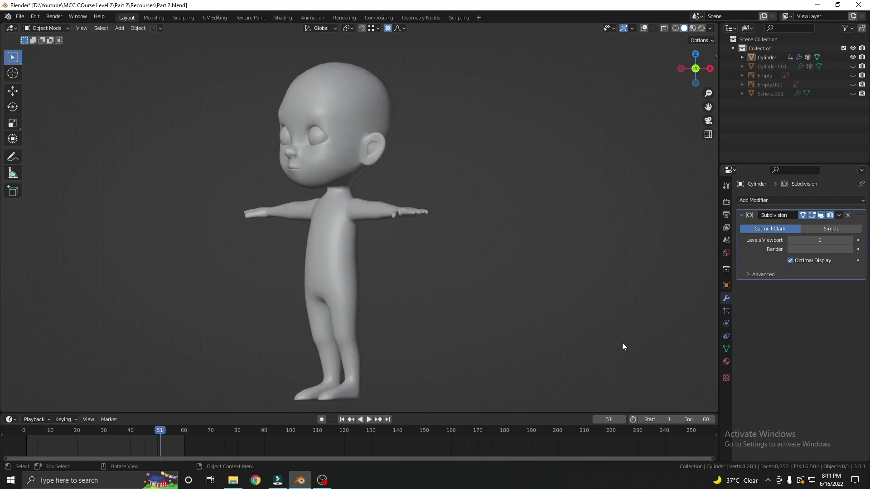
{"action": "key", "text": "space"}
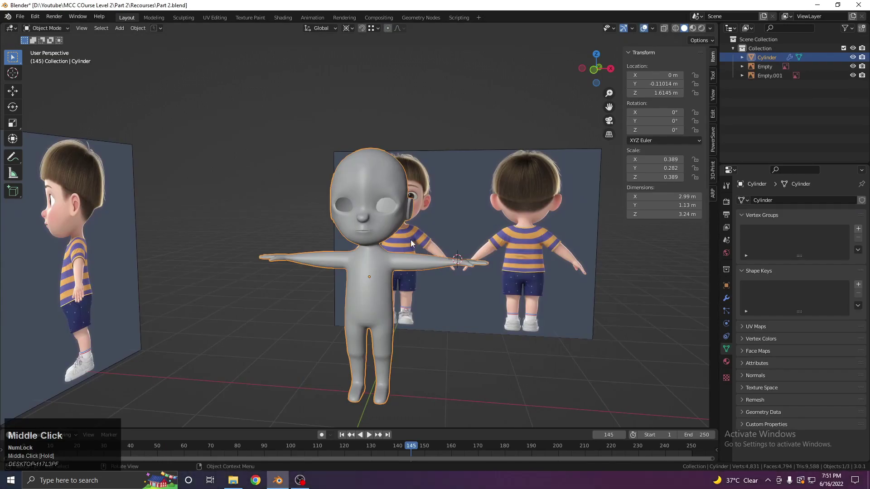
- Enter Edit Mode in front wireframe view and select the vertices at the lower corner of the character's jaw
{"action": "key", "text": "KP_1"}
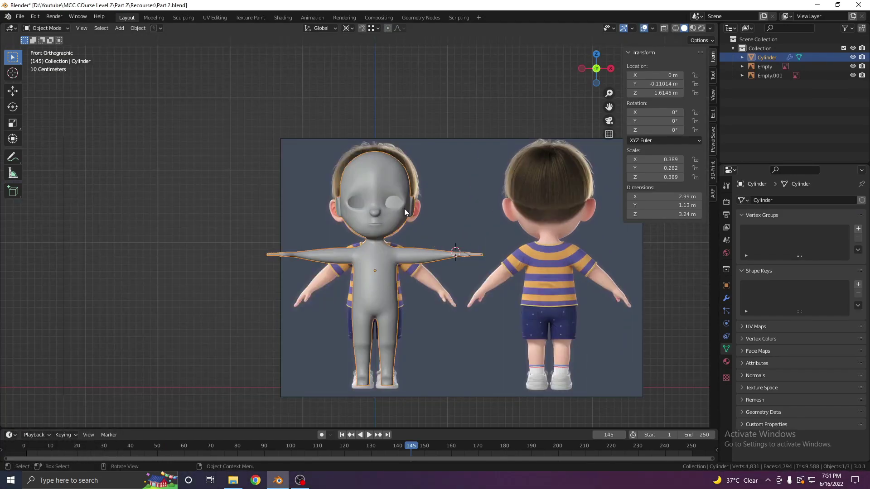
{"action": "scroll", "coordinate": [405, 211], "scroll_direction": "up", "scroll_amount": 5}
{"action": "middle_click_drag", "start_coordinate": [404, 208], "coordinate": [342, 250], "text": "shift"}
{"action": "scroll", "coordinate": [342, 250], "scroll_direction": "up", "scroll_amount": 5}
{"action": "key", "text": "Tab"}
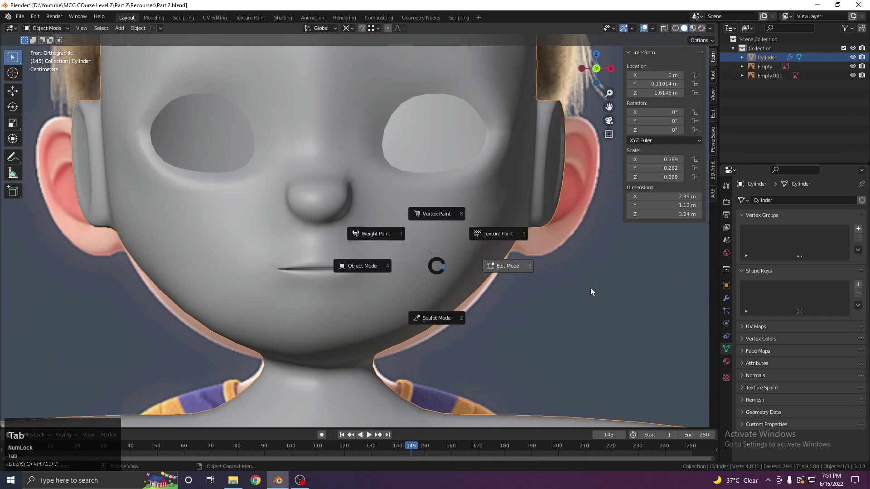
{"action": "key", "text": "z"}
{"action": "left_click_drag", "start_coordinate": [433, 302], "coordinate": [462, 318]}
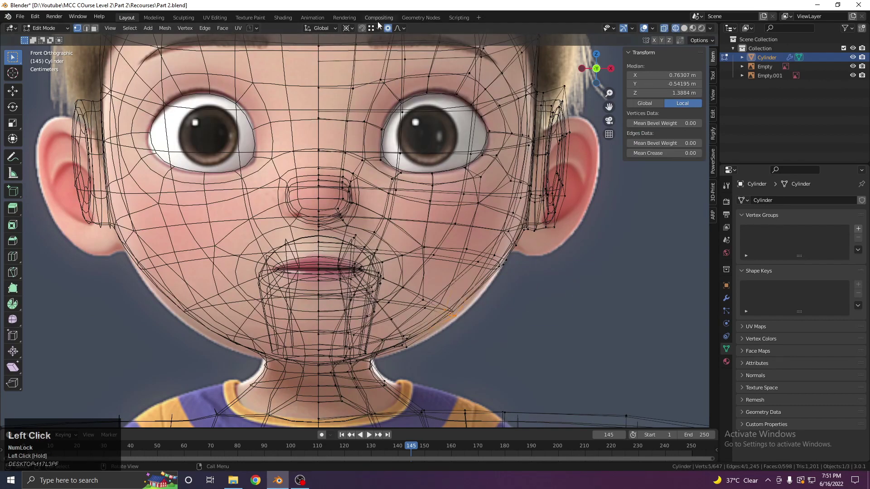
- Try to pull the selected jaw vertices down to the reference face outline with proportional editing
{"action": "key", "text": "g"}
{"action": "scroll", "coordinate": [437, 276], "scroll_direction": "down", "scroll_amount": 3}
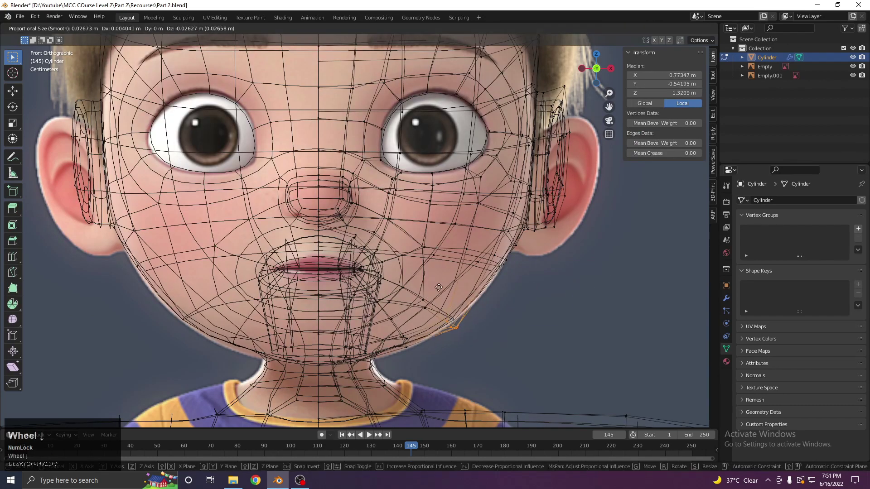
{"action": "left_click", "coordinate": [436, 285]}
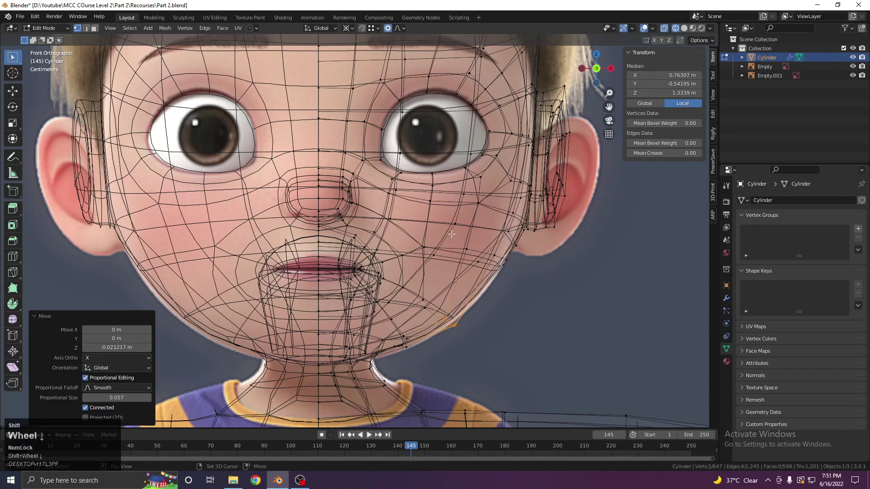
{"action": "middle_click_drag", "start_coordinate": [451, 234], "coordinate": [444, 228], "text": "shift"}
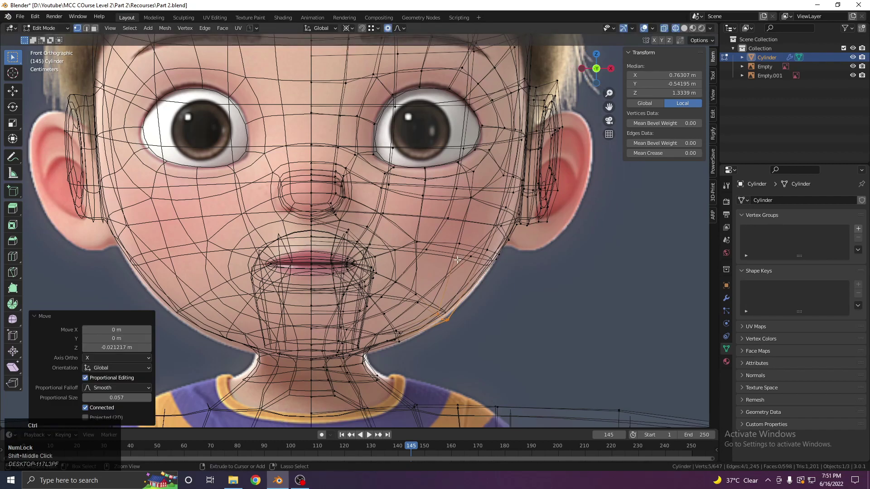
{"action": "key", "text": "g"}
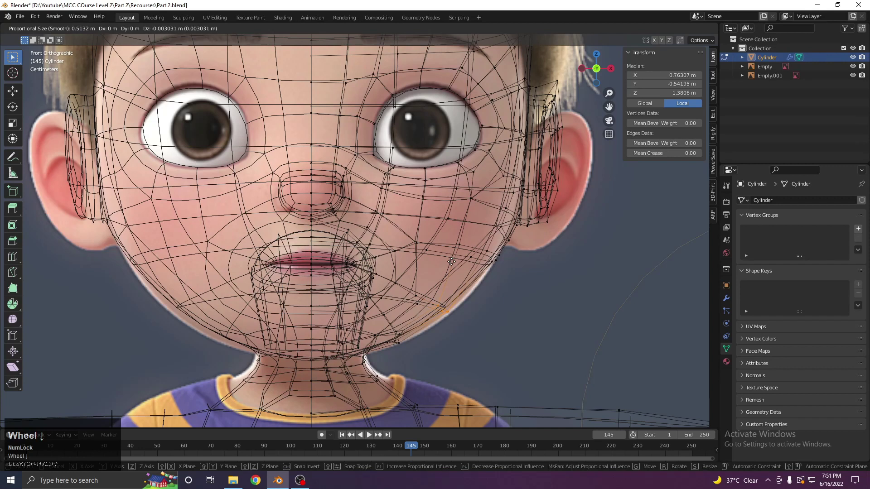
{"action": "right_click", "coordinate": [359, 87]}
- Change the transform pivot point and move the jaw corner vertices about 0.021 m down with proportional editing
{"action": "scroll", "coordinate": [359, 87], "scroll_direction": "down", "scroll_amount": 3}
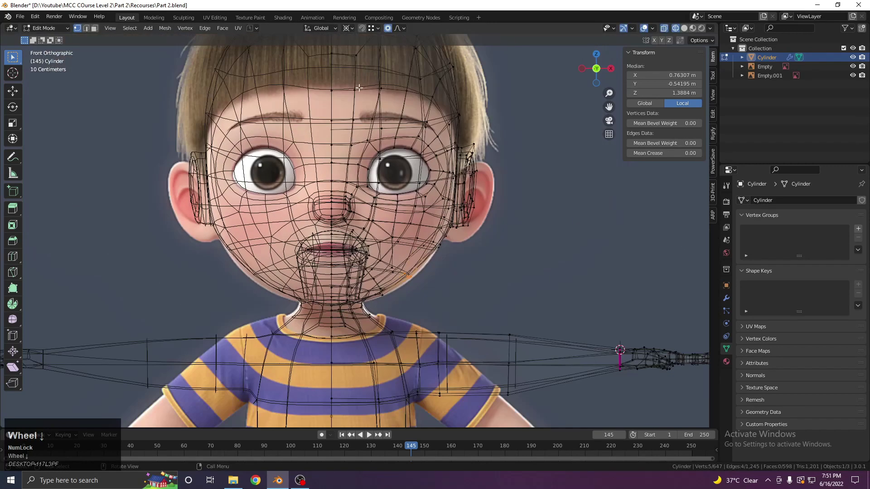
{"action": "left_click", "coordinate": [350, 28]}
{"action": "left_click", "coordinate": [368, 69]}
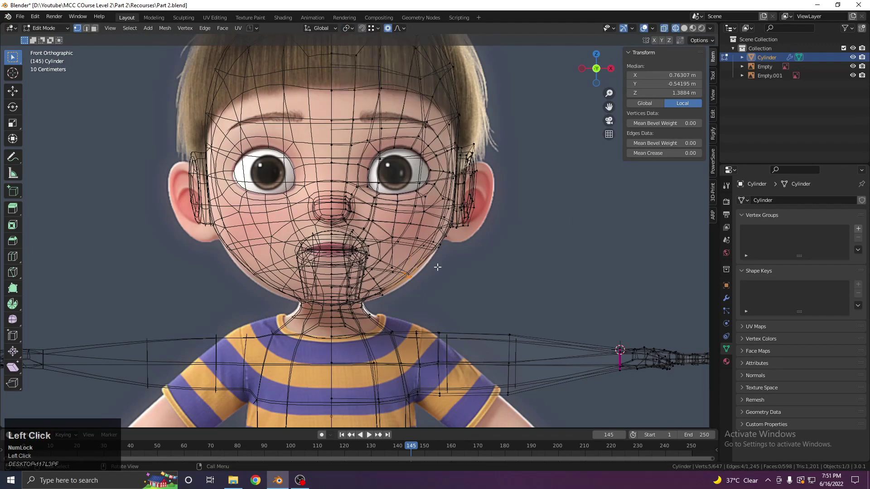
{"action": "scroll", "coordinate": [442, 256], "scroll_direction": "up", "scroll_amount": 3}
{"action": "key", "text": "g"}
{"action": "scroll", "coordinate": [426, 269], "scroll_direction": "up", "scroll_amount": 11}
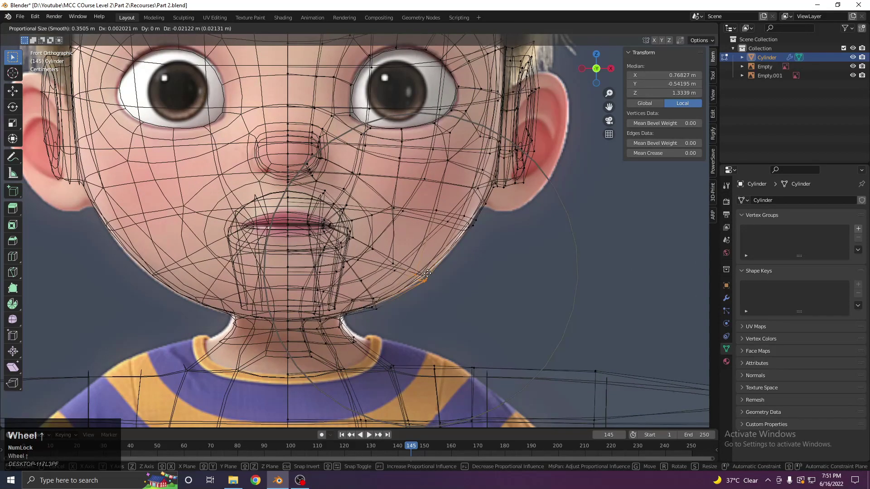
{"action": "left_click", "coordinate": [427, 272]}
- Move the bottom ear vertices about 0.056 m down and 0.019 m inward to meet the reference earlobe
{"action": "key", "text": "z"}
{"action": "key", "text": "Tab"}
{"action": "middle_click_drag", "start_coordinate": [471, 166], "coordinate": [290, 256], "text": "shift"}
{"action": "key", "text": "Tab"}
{"action": "key", "text": "z"}
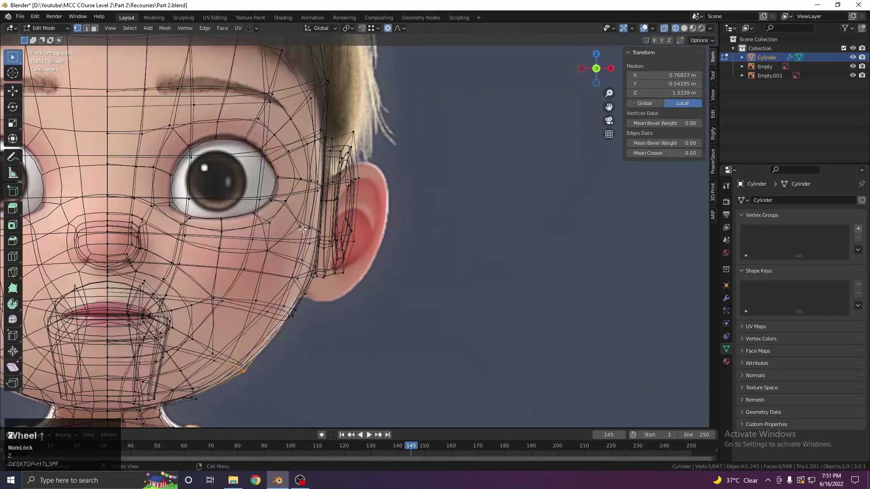
{"action": "scroll", "coordinate": [345, 267], "scroll_direction": "up", "scroll_amount": 1}
{"action": "middle_click_drag", "start_coordinate": [345, 267], "coordinate": [377, 247], "text": "shift"}
{"action": "left_click", "coordinate": [353, 258]}
{"action": "key", "text": "g"}
{"action": "scroll", "coordinate": [358, 290], "scroll_direction": "down", "scroll_amount": 3}
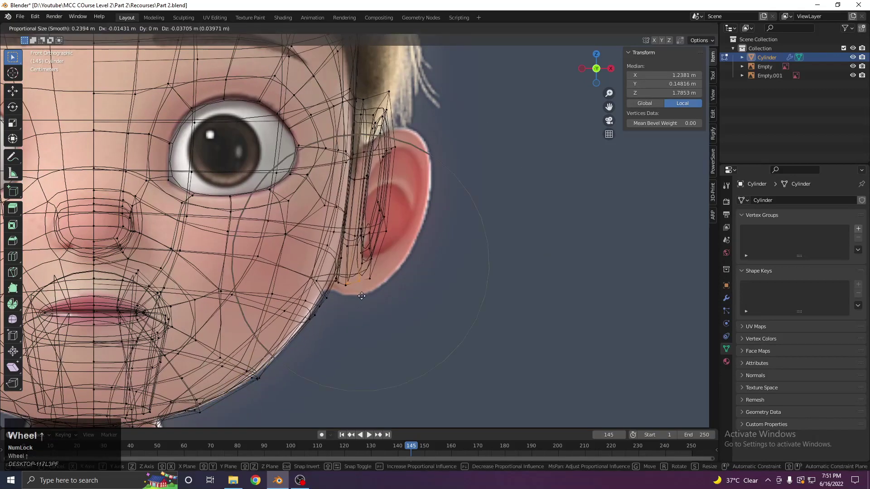
{"action": "left_click", "coordinate": [359, 307]}
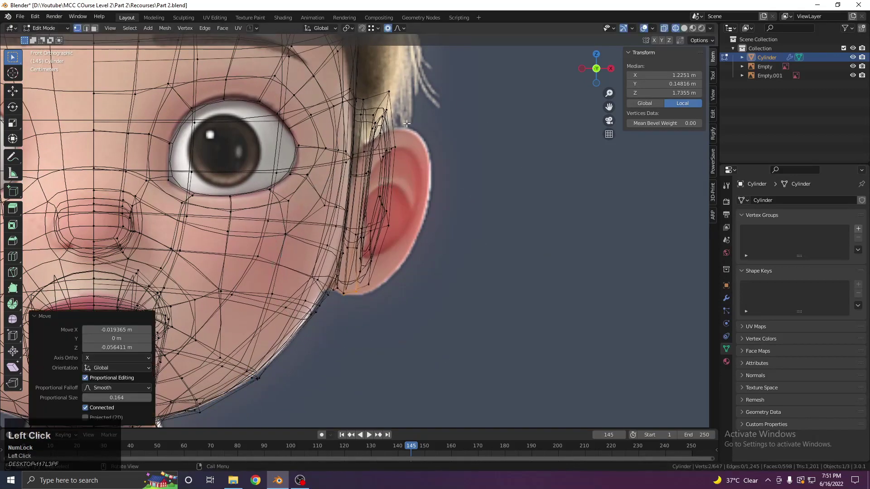
- Pull the vertices of the upper and lower outer ear edge outward and down onto the reference ear outline
{"action": "left_click", "coordinate": [389, 92]}
{"action": "key", "text": "g"}
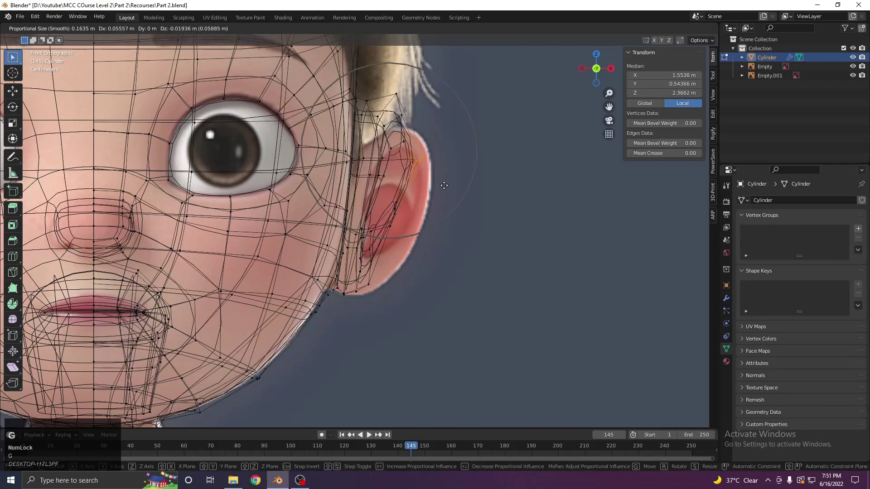
{"action": "left_click", "coordinate": [450, 191]}
{"action": "left_click_drag", "start_coordinate": [387, 202], "coordinate": [410, 230]}
{"action": "key", "text": "g"}
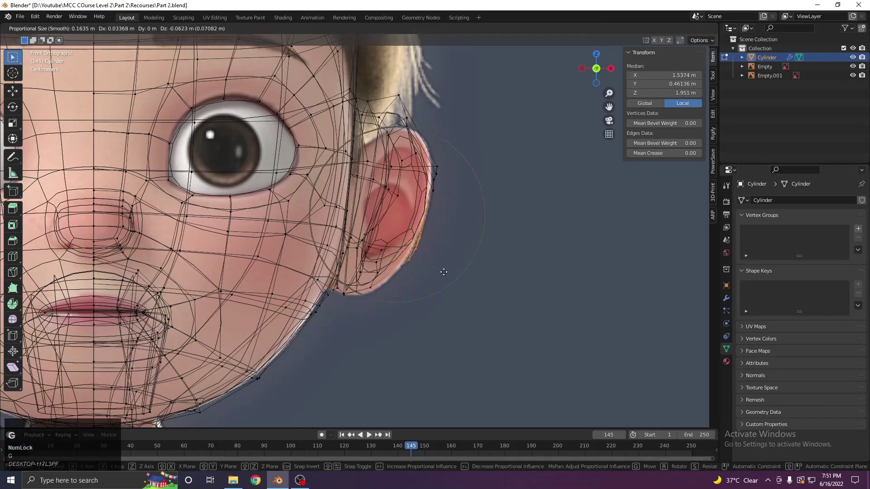
{"action": "left_click", "coordinate": [442, 273]}
- Move the vertices at the top of the ear about 0.05 m down and 0.008 m outward to match the reference
{"action": "key", "text": "z"}
{"action": "left_click", "coordinate": [551, 260]}
{"action": "middle_click_drag", "start_coordinate": [426, 192], "coordinate": [447, 250], "text": "shift"}
{"action": "key", "text": "shift+z"}
{"action": "left_click_drag", "start_coordinate": [387, 138], "coordinate": [434, 188]}
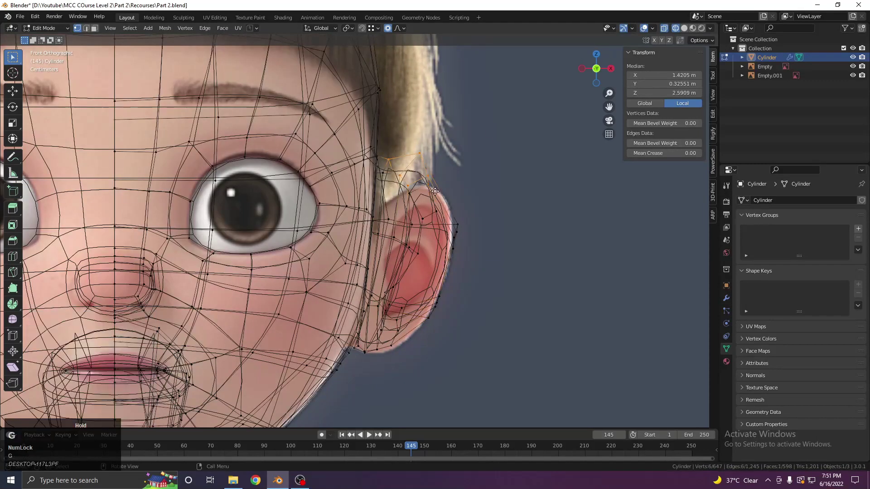
{"action": "key", "text": "g"}
{"action": "left_click", "coordinate": [441, 214]}
{"action": "key", "text": "z"}
{"action": "left_click", "coordinate": [505, 209]}
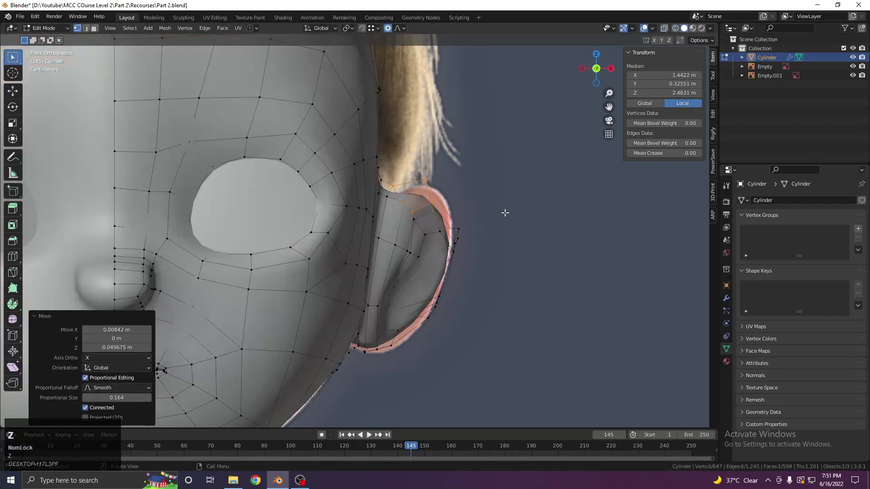
- Move the front inner ear vertices about 0.025 m toward the head and 0.005 m up, using a small proportional radius
{"action": "key", "text": "z"}
{"action": "left_click", "coordinate": [406, 261]}
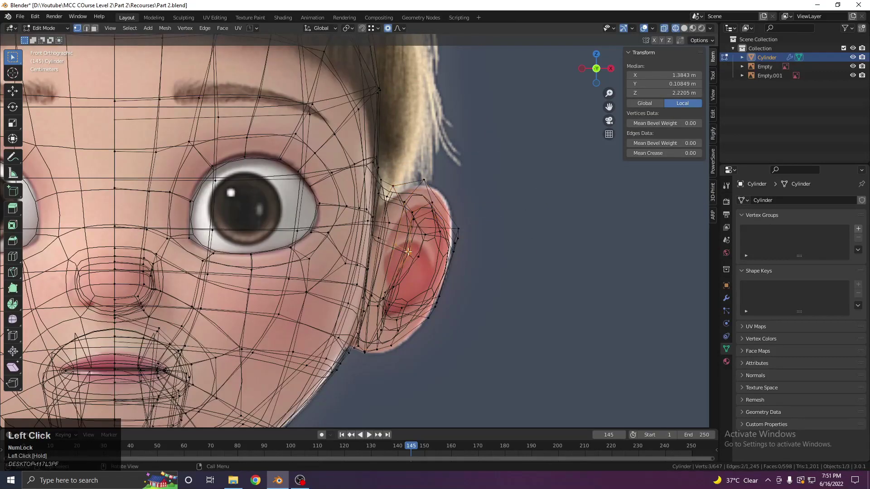
{"action": "key", "text": "z"}
{"action": "left_click", "coordinate": [441, 264]}
{"action": "key", "text": "g"}
{"action": "scroll", "coordinate": [397, 260], "scroll_direction": "up", "scroll_amount": 8}
{"action": "left_click", "coordinate": [388, 257]}
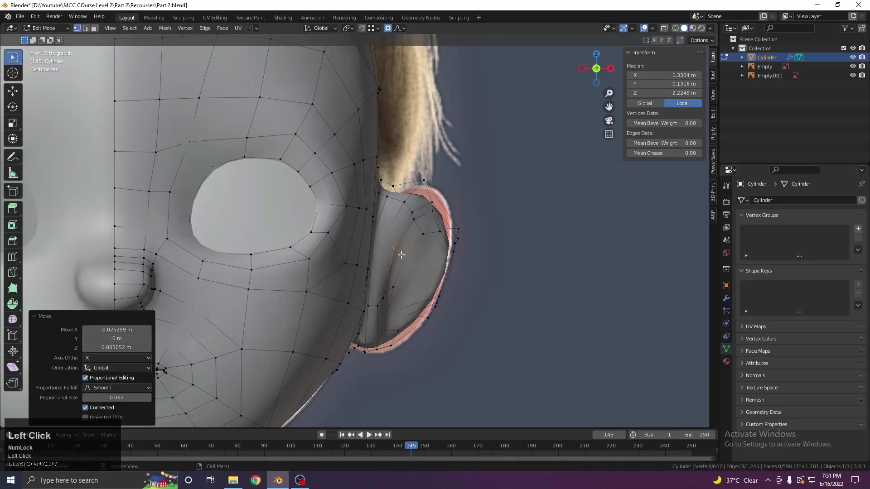
- Examine the reshaped ear from the side of the head in Object Mode
{"action": "scroll", "coordinate": [408, 256], "scroll_direction": "down", "scroll_amount": 2}
{"action": "scroll", "coordinate": [416, 259], "scroll_direction": "down", "scroll_amount": 5}
{"action": "key", "text": "Tab"}
{"action": "middle_click_drag", "start_coordinate": [389, 259], "coordinate": [306, 288]}
{"action": "scroll", "coordinate": [317, 281], "scroll_direction": "up", "scroll_amount": 4}
- In right view, move the head vertex just behind the ear about 0.017 m back and 0.013 m up
{"action": "key", "text": "Tab"}
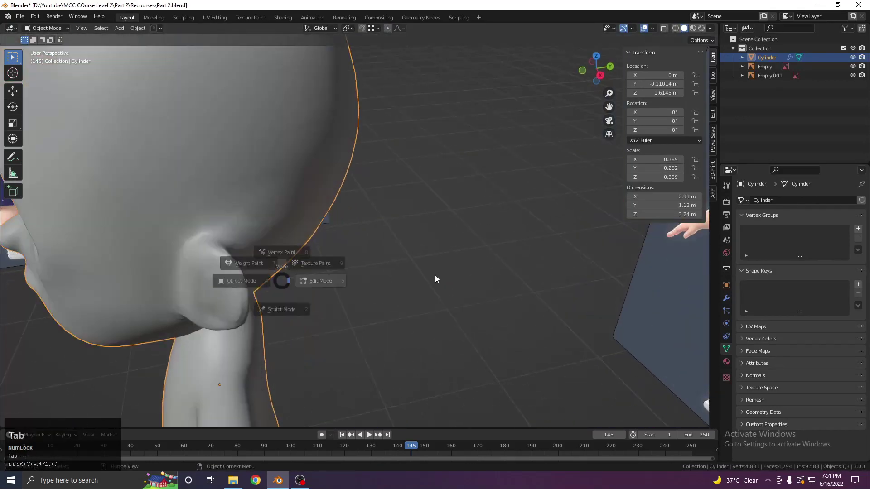
{"action": "key", "text": "KP_3"}
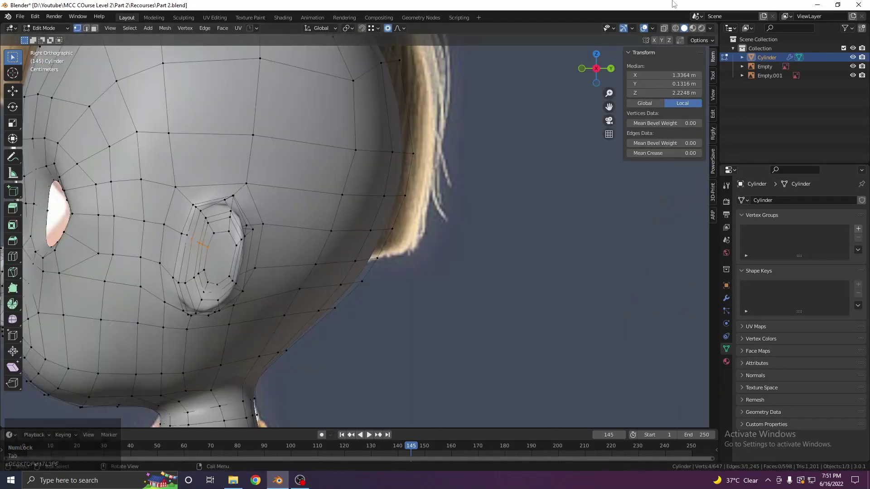
{"action": "middle_click_drag", "start_coordinate": [306, 218], "coordinate": [406, 227], "text": "shift"}
{"action": "scroll", "coordinate": [406, 227], "scroll_direction": "up", "scroll_amount": 2}
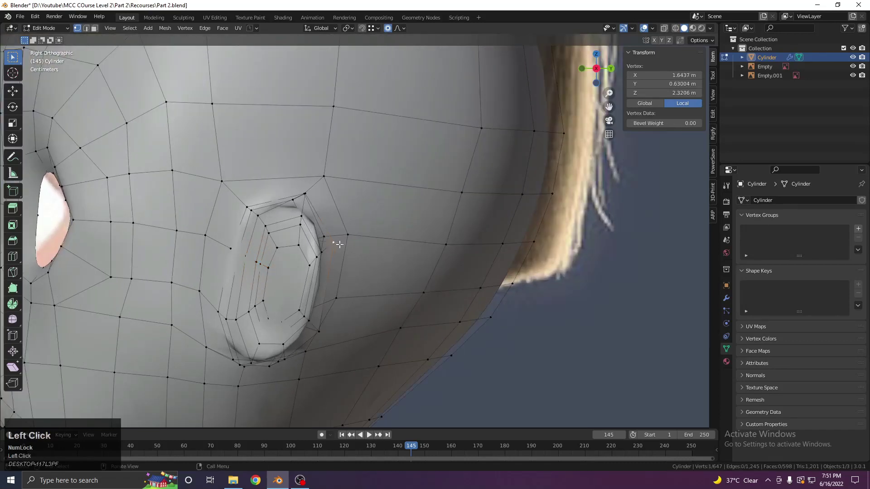
{"action": "key", "text": "g"}
{"action": "right_click", "coordinate": [360, 237]}
{"action": "key", "text": "z"}
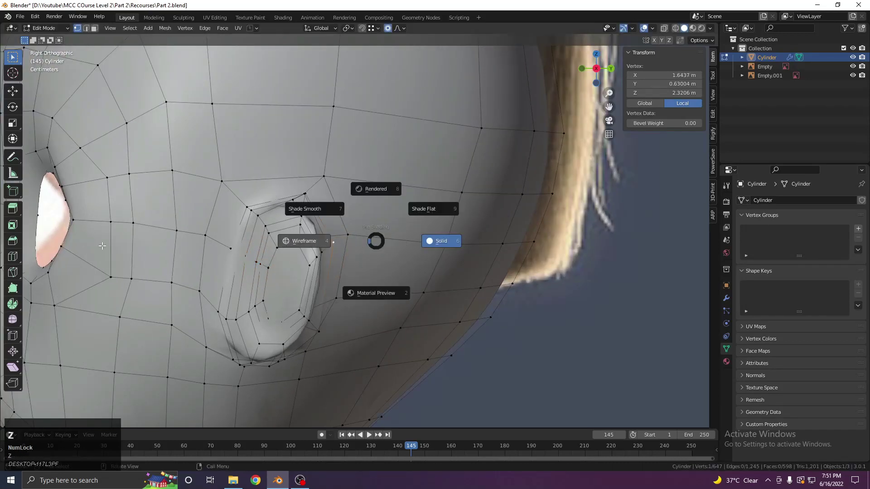
{"action": "left_click", "coordinate": [330, 238]}
{"action": "middle_click_drag", "start_coordinate": [329, 236], "coordinate": [367, 225], "text": "shift"}
{"action": "key", "text": "g"}
{"action": "scroll", "coordinate": [377, 211], "scroll_direction": "down", "scroll_amount": 5}
{"action": "left_click", "coordinate": [376, 208]}
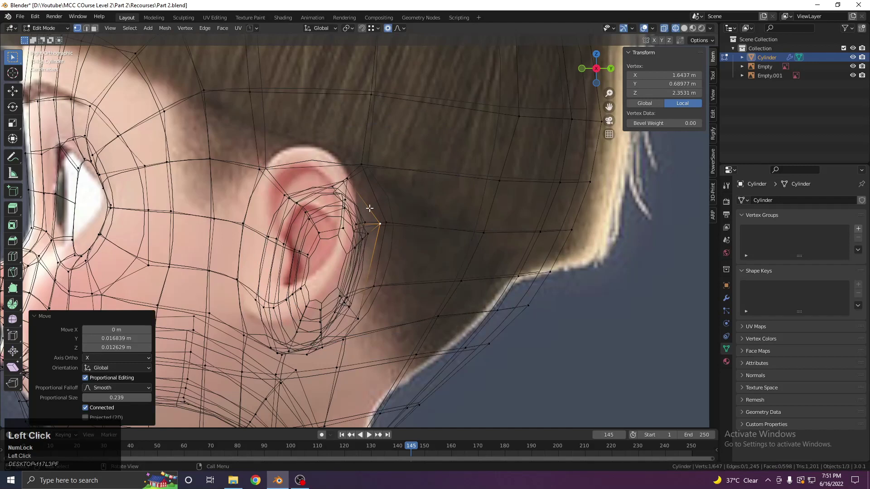
- Compare the head and ear shape with the reference images in side and front views, using solid and wireframe shading
{"action": "scroll", "coordinate": [377, 208], "scroll_direction": "down", "scroll_amount": 6}
{"action": "key", "text": "z"}
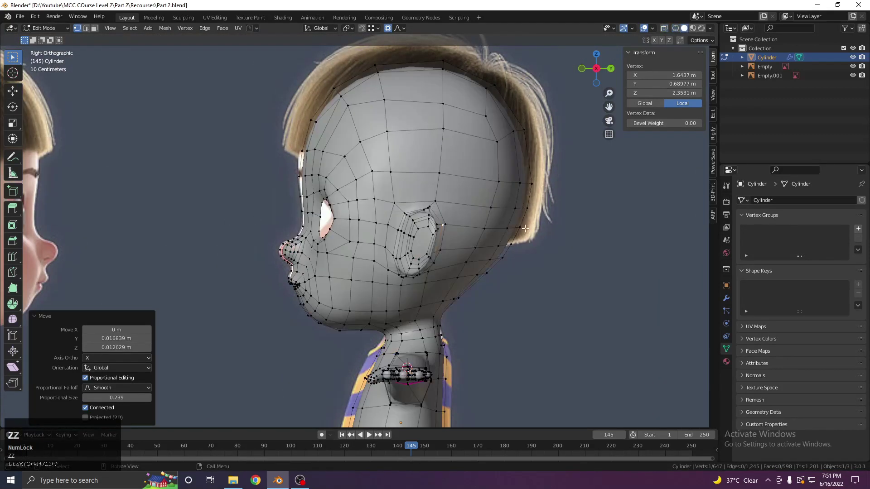
{"action": "key", "text": "Tab"}
{"action": "key", "text": "KP_1"}
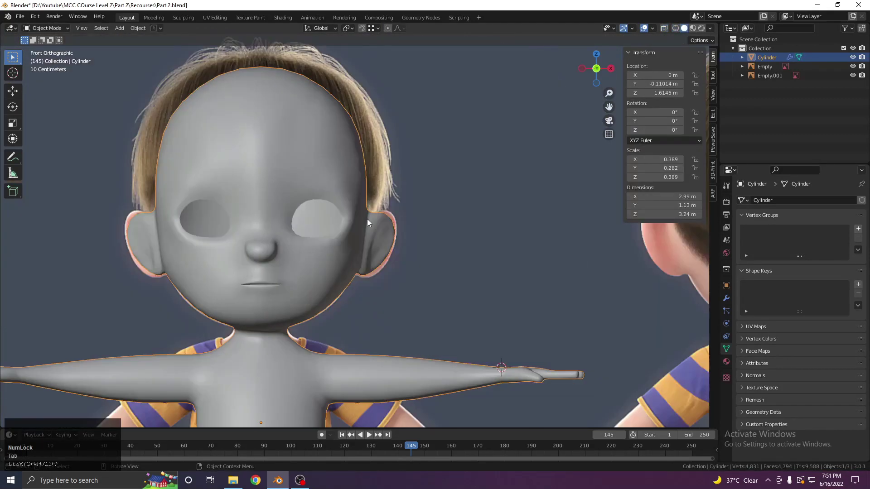
{"action": "key", "text": "z"}
{"action": "left_click", "coordinate": [333, 209]}
{"action": "scroll", "coordinate": [319, 216], "scroll_direction": "up", "scroll_amount": 6}
{"action": "key", "text": "z"}
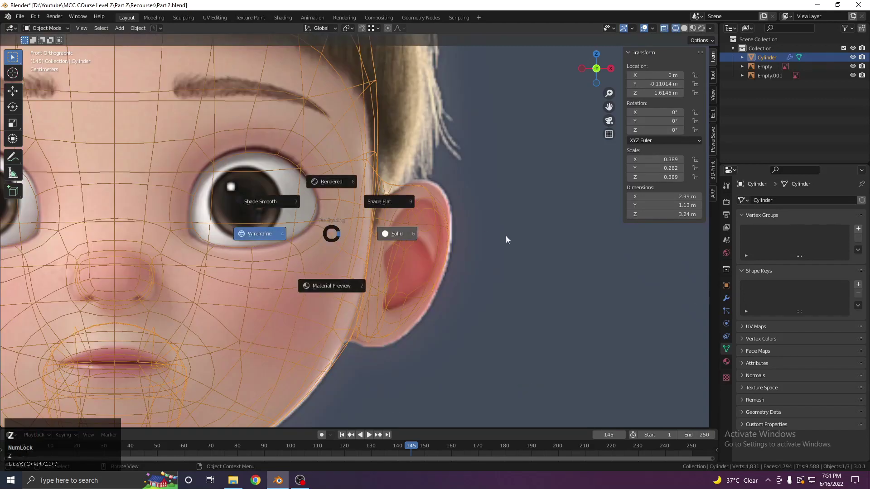
- Move the two vertices where the top of the ear joins the head about 0.052 m down with proportional editing
{"action": "key", "text": "Tab"}
{"action": "key", "text": "z"}
{"action": "scroll", "coordinate": [424, 227], "scroll_direction": "up", "scroll_amount": 3}
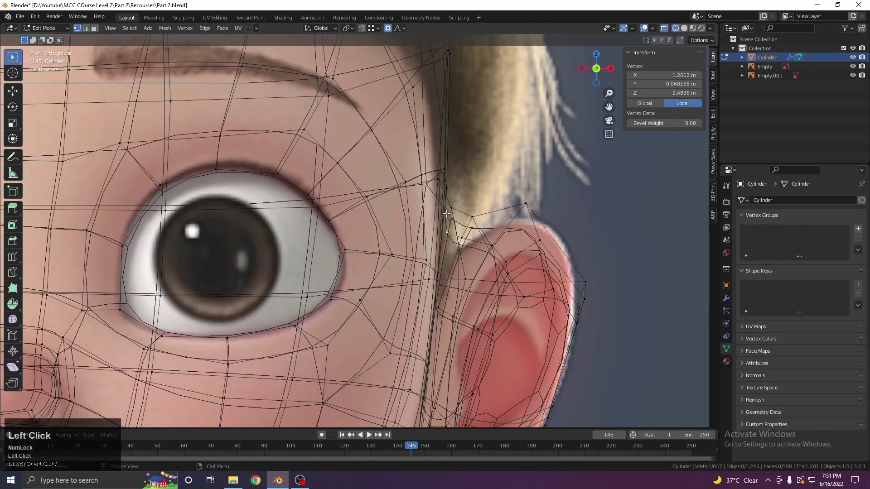
{"action": "key", "text": "shift+z"}
{"action": "key", "text": "g"}
{"action": "scroll", "coordinate": [443, 227], "scroll_direction": "up", "scroll_amount": 3}
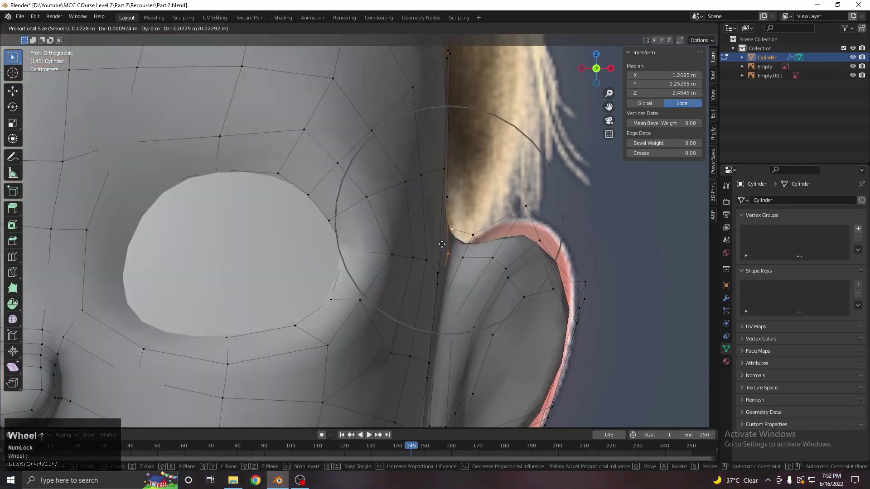
{"action": "left_click", "coordinate": [439, 270]}
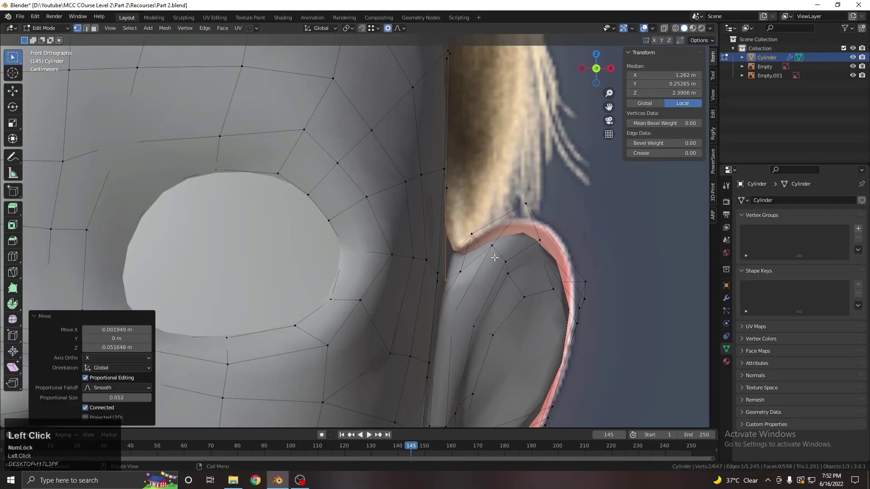
- Raise the ear's upper outer rim vertices about 0.022 m and shift them 0.007 m outward onto the reference outline
{"action": "key", "text": "shift+z"}
{"action": "left_click_drag", "start_coordinate": [564, 253], "coordinate": [565, 253]}
{"action": "key", "text": "shift+z"}
{"action": "key", "text": "g"}
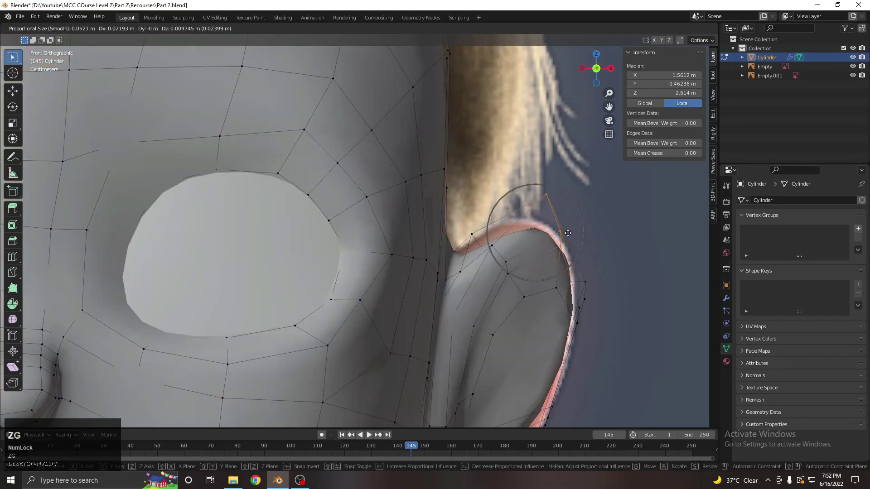
{"action": "left_click", "coordinate": [559, 225]}
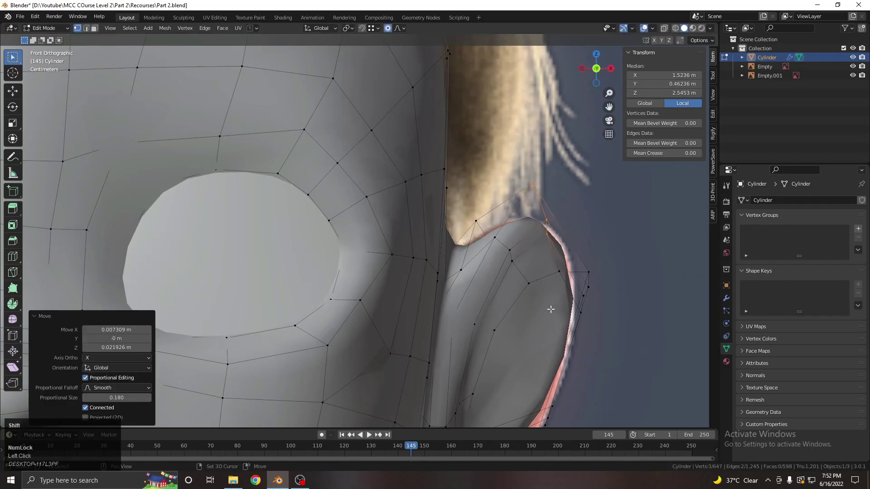
- Reposition the vertices along the ear's lower outer rim so the edge follows the reference outline
{"action": "middle_click_drag", "start_coordinate": [517, 426], "coordinate": [475, 297], "text": "shift"}
{"action": "left_click_drag", "start_coordinate": [469, 289], "coordinate": [518, 332]}
{"action": "key", "text": "g"}
{"action": "left_click", "coordinate": [521, 348]}
{"action": "middle_click_drag", "start_coordinate": [450, 332], "coordinate": [476, 278], "text": "shift"}
{"action": "key", "text": "g"}
{"action": "left_click", "coordinate": [473, 299]}
{"action": "key", "text": "g"}
{"action": "left_click", "coordinate": [484, 262]}
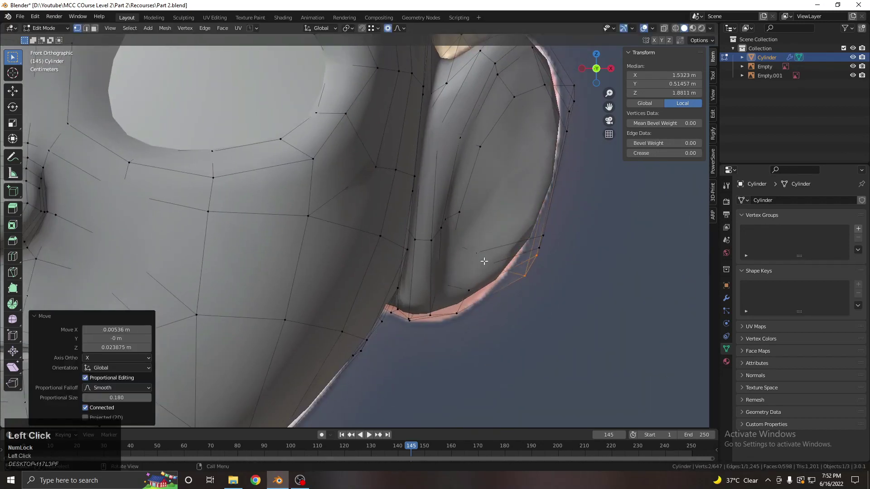
- Lower the rim vertices at the bottom of the ear onto the reference outline with proportional editing
{"action": "left_click_drag", "start_coordinate": [464, 321], "coordinate": [478, 337]}
{"action": "key", "text": "g"}
{"action": "left_click", "coordinate": [436, 321]}
{"action": "key", "text": "g"}
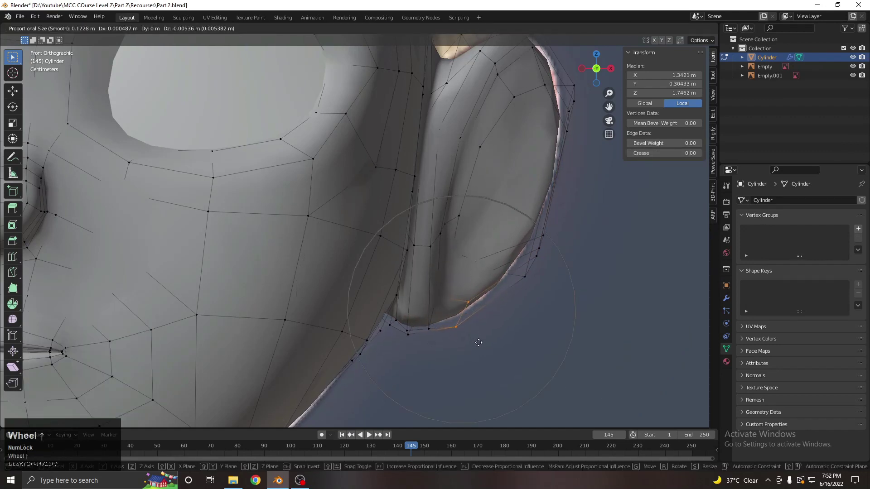
{"action": "left_click", "coordinate": [478, 347]}
{"action": "key", "text": "z"}
{"action": "key", "text": "Tab"}
{"action": "scroll", "coordinate": [355, 260], "scroll_direction": "down", "scroll_amount": 5}
{"action": "key", "text": "Tab"}
{"action": "scroll", "coordinate": [355, 253], "scroll_direction": "up", "scroll_amount": 4}
{"action": "key", "text": "z"}
{"action": "key", "text": "z"}
- Shift the vertices where the earlobe meets the jaw about 0.011 m inward and 0.001 m up with proportional editing
{"action": "left_click", "coordinate": [400, 317], "text": "shift"}
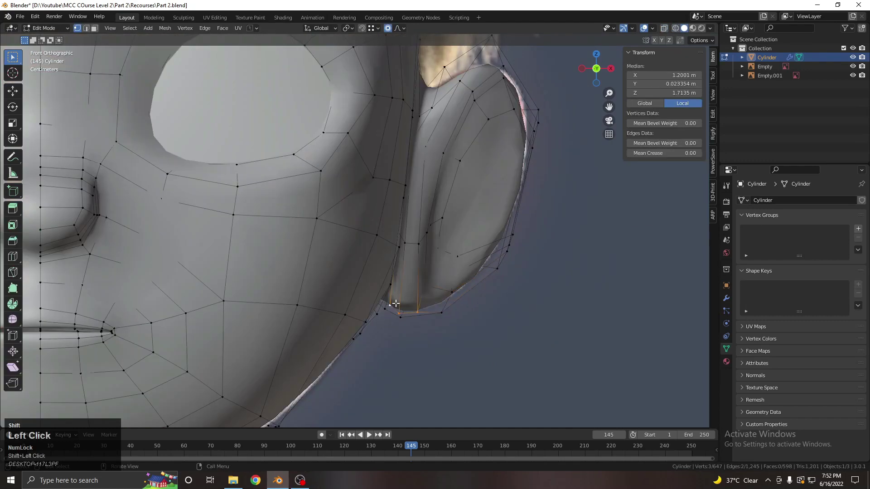
{"action": "key", "text": "g"}
{"action": "scroll", "coordinate": [385, 300], "scroll_direction": "up", "scroll_amount": 1}
{"action": "left_click", "coordinate": [384, 300]}
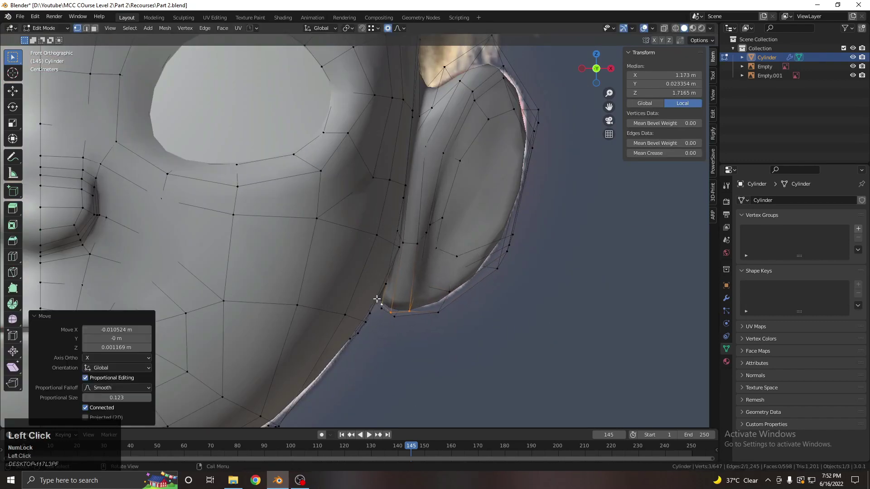
{"action": "key", "text": "Tab"}
{"action": "key", "text": "Tab"}
- Shift one vertex of the inner ear fold outward and the upper fold vertices inward with proportional editing
{"action": "middle_click_drag", "start_coordinate": [439, 194], "coordinate": [443, 241], "text": "shift"}
{"action": "key", "text": "z"}
{"action": "left_click", "coordinate": [402, 199]}
{"action": "left_click", "coordinate": [428, 194]}
{"action": "key", "text": "z"}
{"action": "key", "text": "g"}
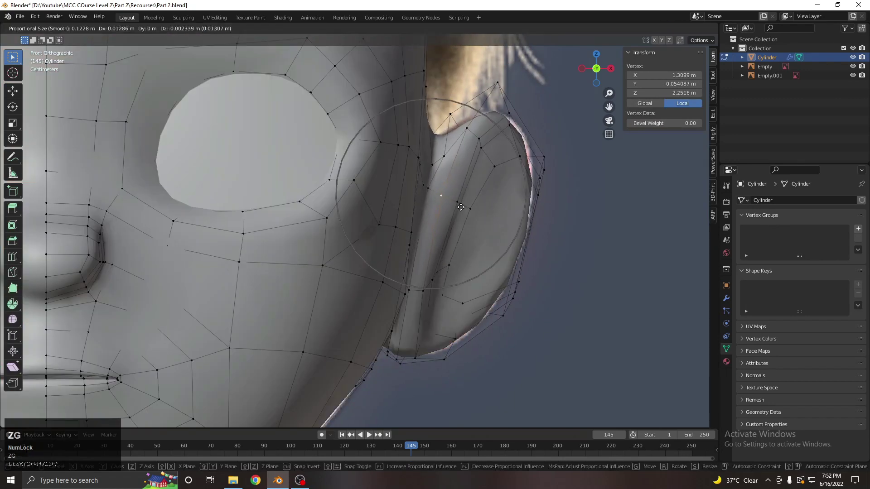
{"action": "left_click", "coordinate": [459, 206]}
{"action": "left_click", "coordinate": [466, 129]}
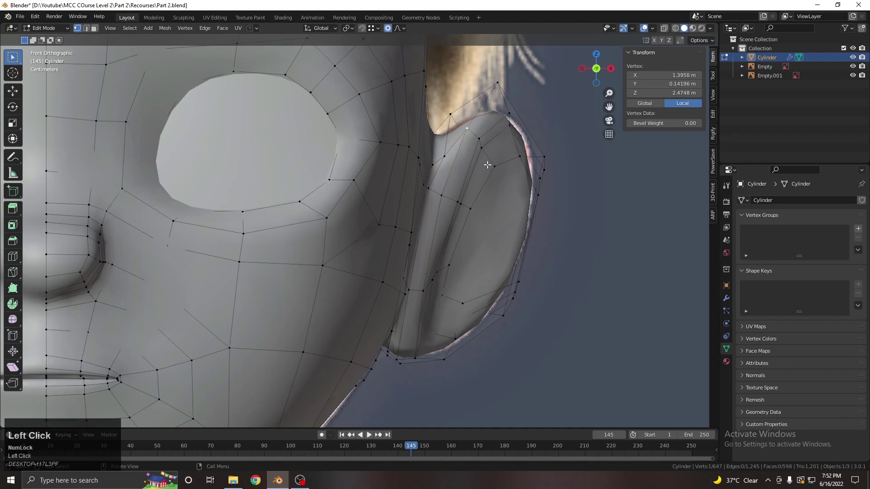
{"action": "key", "text": "g"}
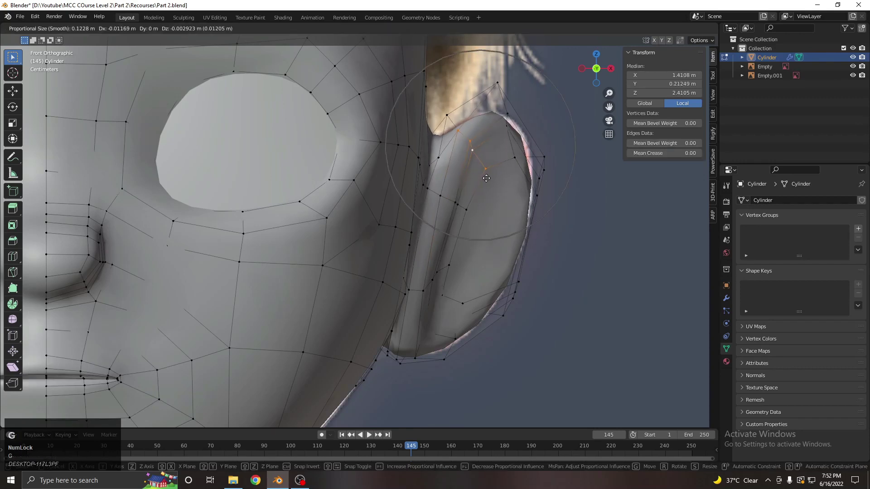
{"action": "left_click", "coordinate": [489, 182]}
{"action": "key", "text": "Tab"}
- Move the vertices along the ear's rear rim slightly backward along the Y axis with proportional editing
{"action": "left_click", "coordinate": [404, 186]}
{"action": "scroll", "coordinate": [482, 257], "scroll_direction": "down", "scroll_amount": 5}
{"action": "left_click", "coordinate": [483, 257]}
{"action": "scroll", "coordinate": [393, 266], "scroll_direction": "down", "scroll_amount": 5}
{"action": "middle_click_drag", "start_coordinate": [420, 264], "coordinate": [420, 240], "text": "shift"}
{"action": "left_click", "coordinate": [419, 240]}
{"action": "key", "text": "Tab"}
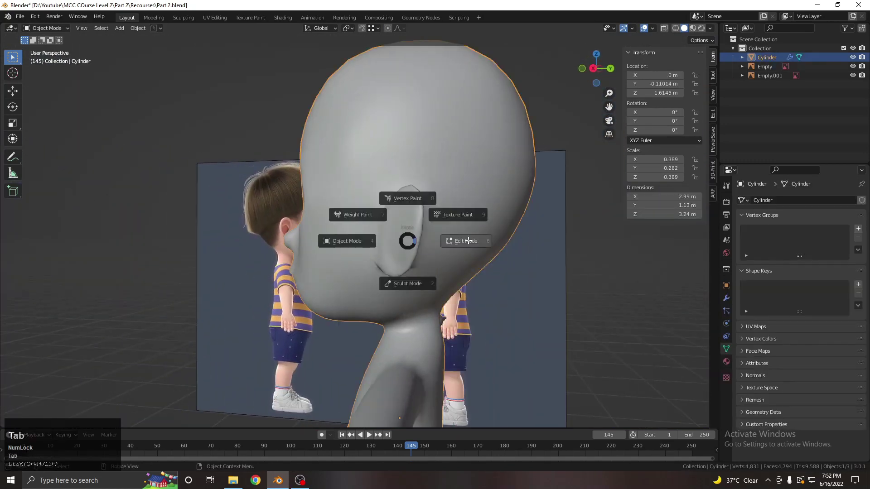
{"action": "left_click", "coordinate": [414, 241]}
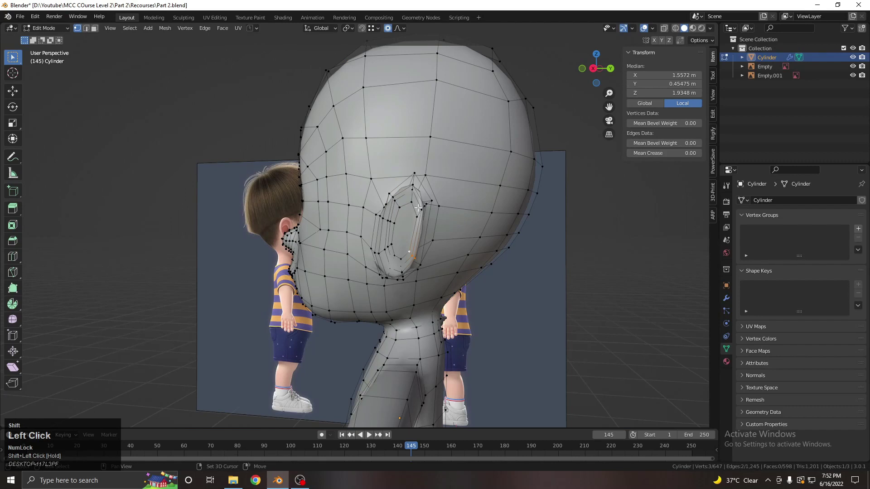
{"action": "key", "text": "g"}
{"action": "key", "text": "y"}
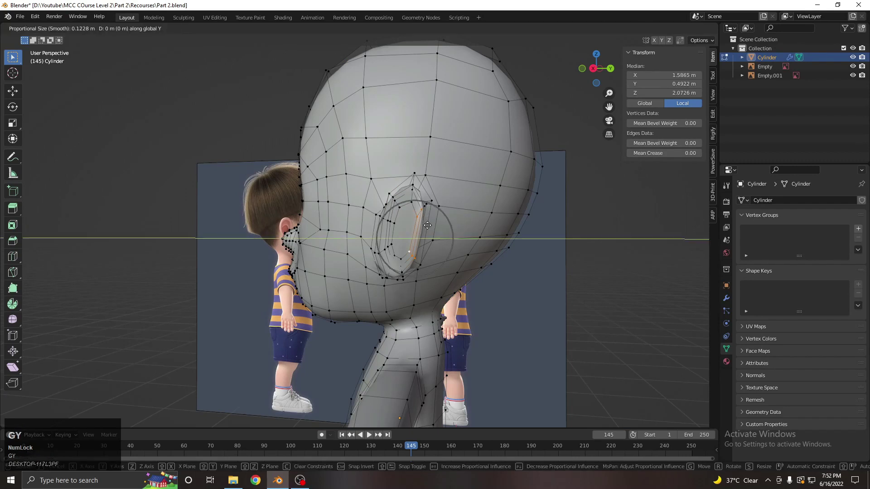
{"action": "left_click", "coordinate": [431, 225]}
- Examine the head, ears and face from several angles with and without the editing mesh displayed
{"action": "key", "text": "Tab"}
{"action": "scroll", "coordinate": [335, 234], "scroll_direction": "down", "scroll_amount": 3}
{"action": "middle_click_drag", "start_coordinate": [334, 235], "coordinate": [444, 290]}
{"action": "scroll", "coordinate": [444, 290], "scroll_direction": "up", "scroll_amount": 2}
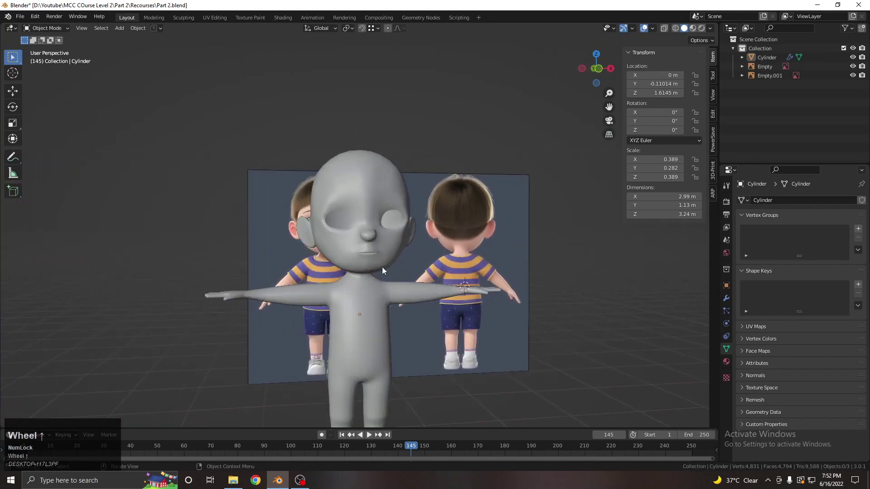
{"action": "left_click", "coordinate": [382, 268]}
{"action": "middle_click_drag", "start_coordinate": [382, 267], "coordinate": [336, 238]}
{"action": "scroll", "coordinate": [336, 237], "scroll_direction": "up", "scroll_amount": 2}
{"action": "scroll", "coordinate": [353, 243], "scroll_direction": "up", "scroll_amount": 1}
{"action": "scroll", "coordinate": [393, 237], "scroll_direction": "up", "scroll_amount": 3}
{"action": "middle_click_drag", "start_coordinate": [393, 237], "coordinate": [530, 254]}
{"action": "key", "text": "Tab"}
{"action": "left_click", "coordinate": [471, 256]}
{"action": "scroll", "coordinate": [420, 238], "scroll_direction": "down", "scroll_amount": 1}
{"action": "middle_click_drag", "start_coordinate": [471, 257], "coordinate": [401, 284], "text": "shift"}
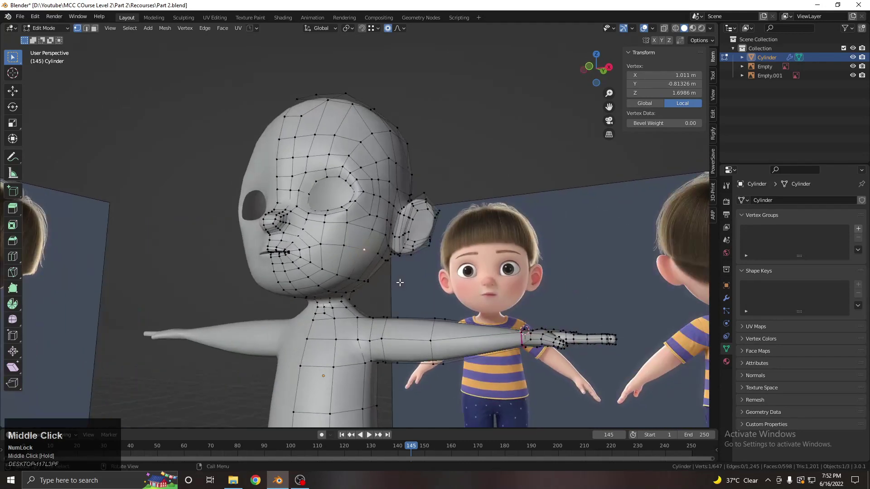
- Try to shift the chin's lower edge vertices about 0.005 m back and 0.006 m up in the side view
{"action": "key", "text": "KP_3"}
{"action": "scroll", "coordinate": [403, 283], "scroll_direction": "up", "scroll_amount": 4}
{"action": "key", "text": "z"}
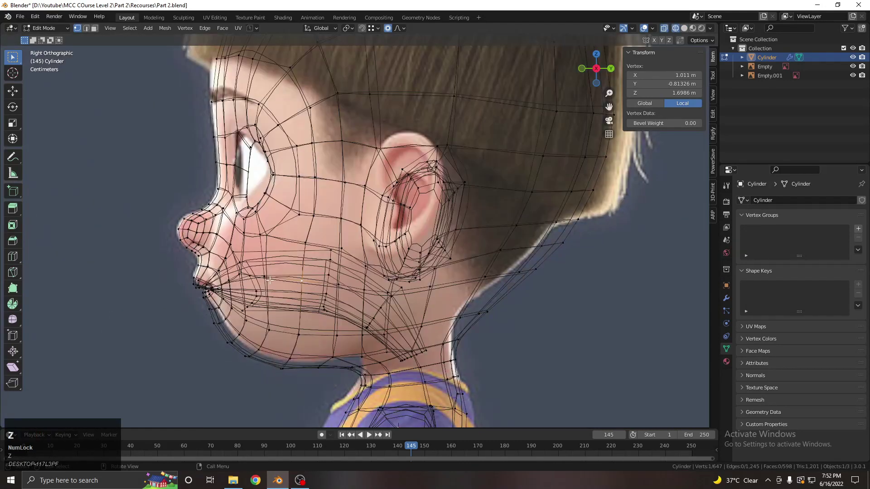
{"action": "middle_click_drag", "start_coordinate": [278, 287], "coordinate": [329, 253], "text": "shift"}
{"action": "left_click_drag", "start_coordinate": [278, 294], "coordinate": [361, 338]}
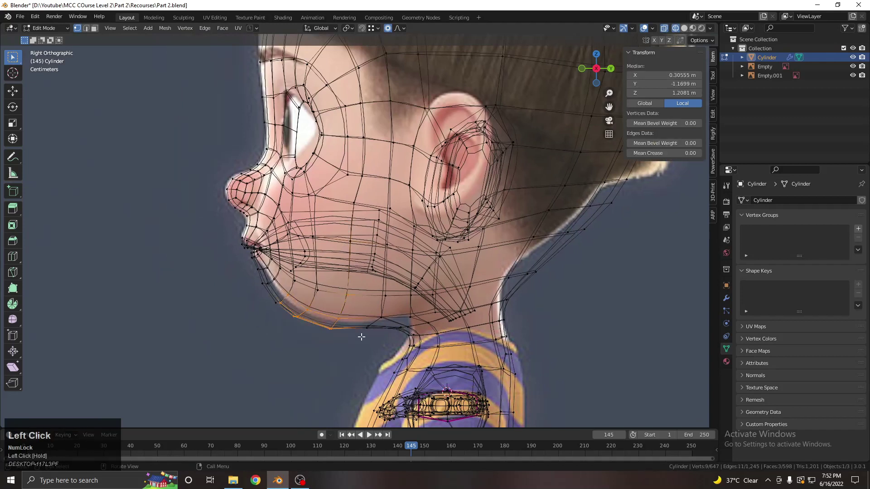
{"action": "key", "text": "g"}
{"action": "scroll", "coordinate": [367, 334], "scroll_direction": "down", "scroll_amount": 2}
{"action": "right_click", "coordinate": [365, 331]}
{"action": "key", "text": "g"}
{"action": "left_click", "coordinate": [370, 328]}
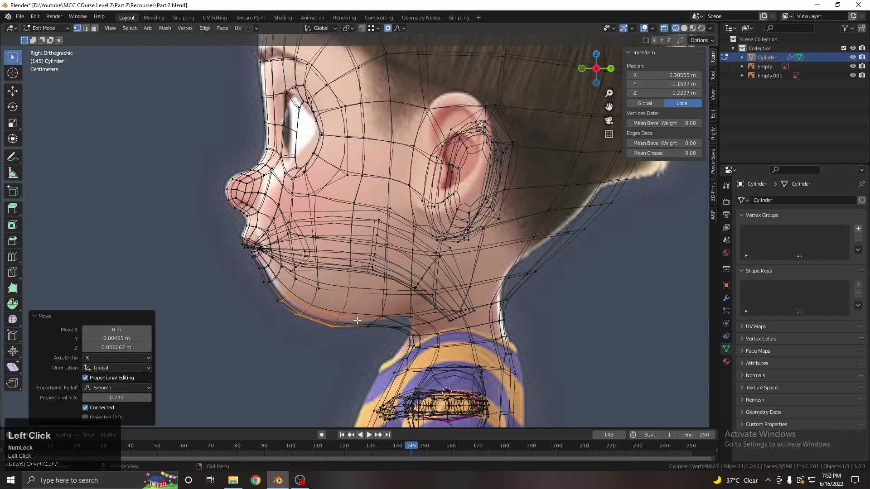
{"action": "key", "text": "z"}
{"action": "left_click", "coordinate": [368, 292]}
{"action": "scroll", "coordinate": [369, 293], "scroll_direction": "up", "scroll_amount": 2}
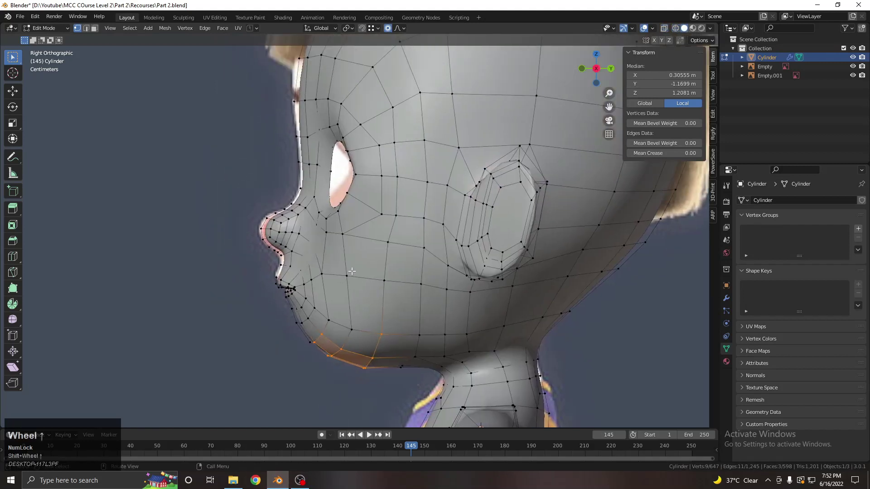
- Move the outer cheek vertex about 0.005 m outward and 0.002 m forward with proportional editing
{"action": "key", "text": "g"}
{"action": "left_click", "coordinate": [330, 263]}
{"action": "middle_click_drag", "start_coordinate": [329, 262], "coordinate": [383, 264]}
{"action": "key", "text": "z"}
{"action": "left_click", "coordinate": [446, 264]}
{"action": "mouse_move", "coordinate": [446, 264]}
{"action": "middle_mouse_down"}
{"action": "mouse_move", "coordinate": [437, 212]}
{"action": "mouse_move", "coordinate": [444, 205]}
{"action": "middle_mouse_up"}
{"action": "key", "text": "g"}
{"action": "right_click", "coordinate": [454, 196]}
{"action": "key", "text": "g"}
{"action": "left_click", "coordinate": [416, 259]}
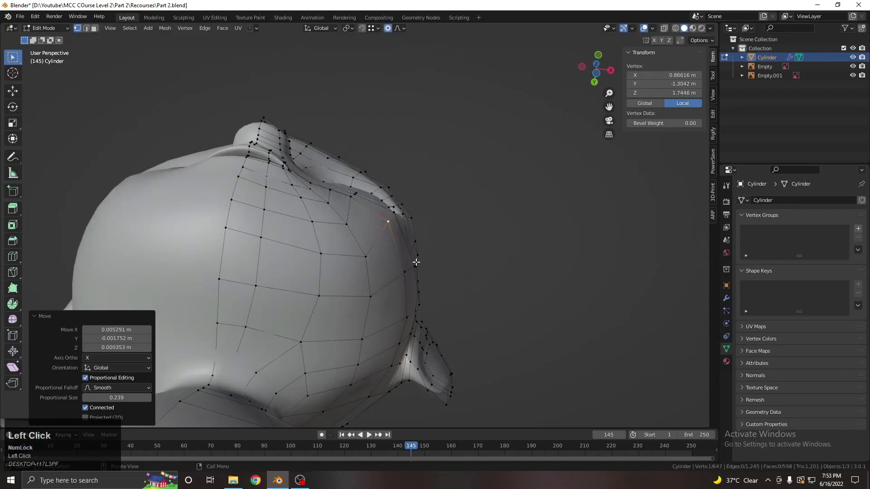
- Adjust the outer cheek again and reposition the lower cheek vertex beside the mouth corner
{"action": "key", "text": "g"}
{"action": "scroll", "coordinate": [405, 267], "scroll_direction": "up", "scroll_amount": 3}
{"action": "left_click", "coordinate": [407, 266]}
{"action": "middle_click_drag", "start_coordinate": [408, 266], "coordinate": [381, 264]}
{"action": "scroll", "coordinate": [375, 299], "scroll_direction": "up", "scroll_amount": 2}
{"action": "key", "text": "g"}
{"action": "left_click", "coordinate": [380, 303]}
{"action": "key", "text": "Tab"}
- Reposition the vertices between the mouth corner and the cheek to round out the cheek
{"action": "middle_click_drag", "start_coordinate": [345, 291], "coordinate": [343, 275]}
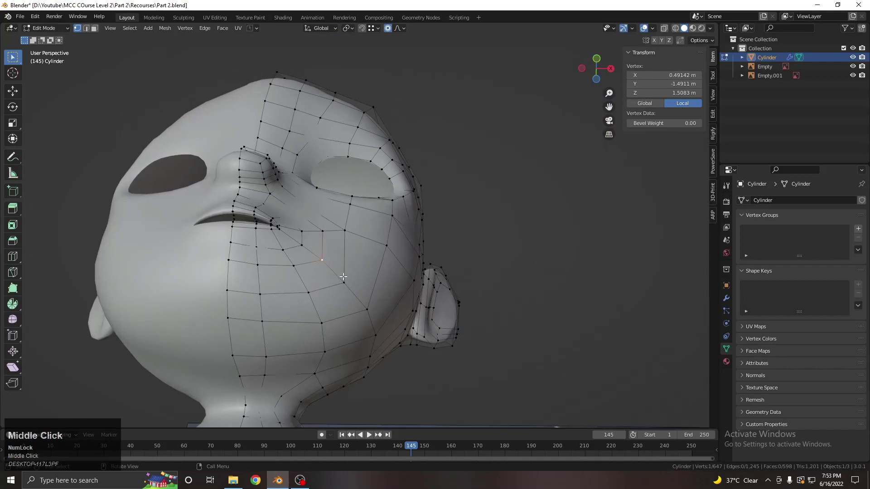
{"action": "left_click", "coordinate": [340, 232], "text": "shift"}
{"action": "middle_click_drag", "start_coordinate": [341, 232], "coordinate": [354, 204]}
{"action": "key", "text": "g"}
{"action": "left_click", "coordinate": [354, 202]}
{"action": "left_click", "coordinate": [353, 213]}
{"action": "key", "text": "g"}
{"action": "left_click", "coordinate": [355, 203]}
{"action": "left_click", "coordinate": [382, 206]}
- Move the cheek vertex below the outer side of the eye with proportional editing to even the cheekbone
{"action": "middle_click_drag", "start_coordinate": [424, 228], "coordinate": [385, 263]}
{"action": "key", "text": "Tab"}
{"action": "middle_click_drag", "start_coordinate": [353, 216], "coordinate": [376, 241]}
{"action": "key", "text": "Tab"}
{"action": "scroll", "coordinate": [439, 218], "scroll_direction": "up", "scroll_amount": 1}
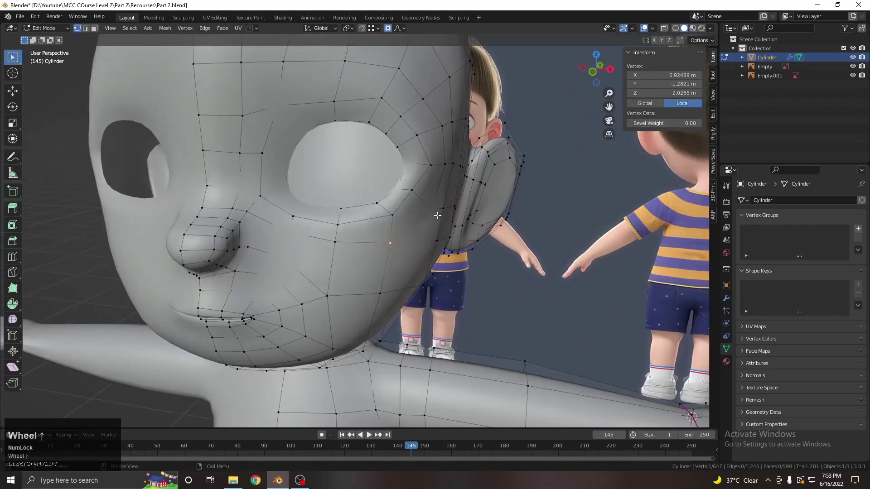
{"action": "middle_click_drag", "start_coordinate": [438, 217], "coordinate": [456, 215]}
{"action": "key", "text": "g"}
{"action": "left_click", "coordinate": [459, 214]}
{"action": "key", "text": "Tab"}
- Switch to Sculpt Mode and set the Draw brush to a 94 px radius and 0.285 strength
{"action": "middle_click_drag", "start_coordinate": [404, 219], "coordinate": [374, 222]}
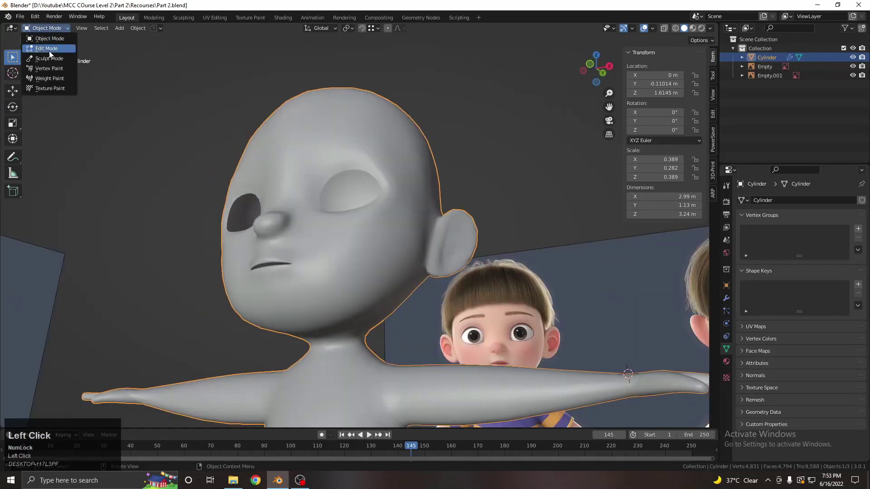
{"action": "left_click", "coordinate": [49, 59]}
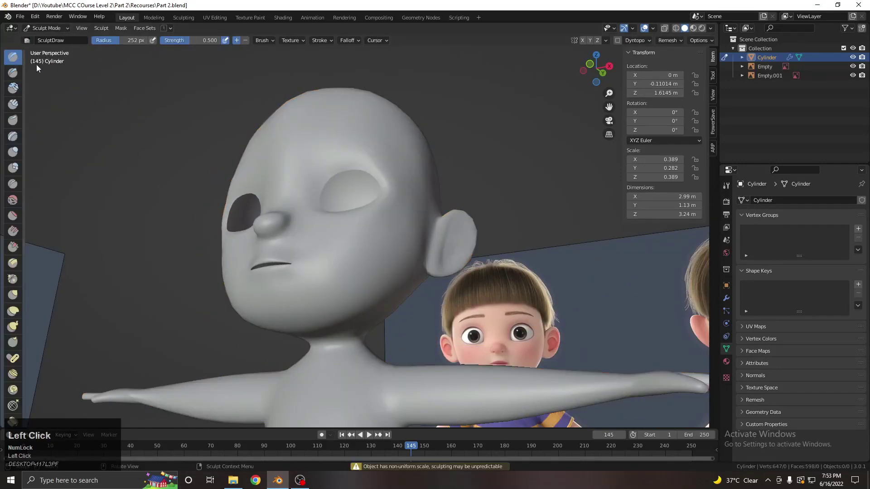
{"action": "middle_click_drag", "start_coordinate": [417, 248], "coordinate": [348, 224], "text": "shift"}
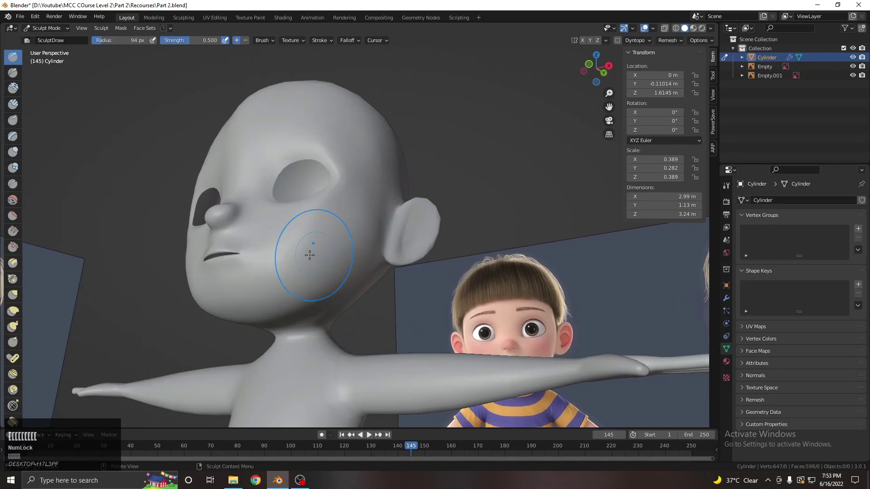
{"action": "middle_click_drag", "start_coordinate": [353, 232], "coordinate": [185, 38]}
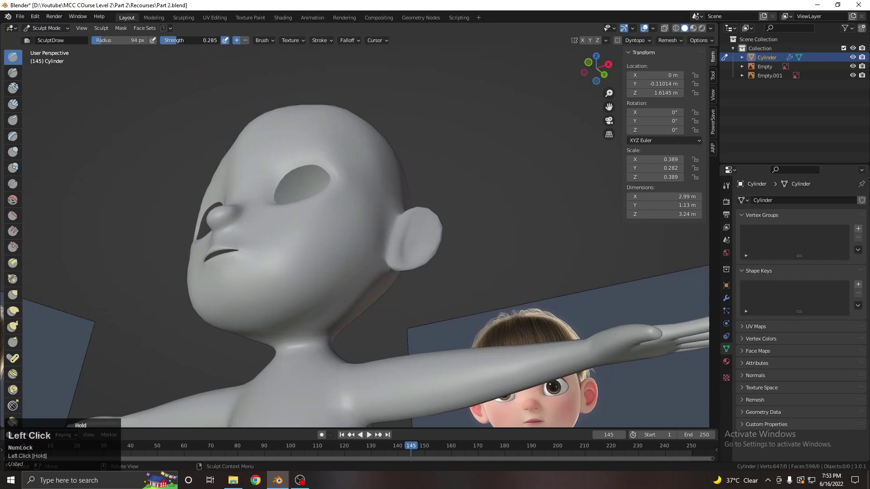
- Undo the unwanted cheek stroke and sculpt the cheek and jaw surface with short Draw brush strokes
{"action": "mouse_move", "coordinate": [320, 264]}
{"action": "middle_mouse_down"}
{"action": "mouse_move", "coordinate": [294, 233]}
{"action": "mouse_move", "coordinate": [337, 255]}
{"action": "middle_mouse_up"}
{"action": "key", "text": "ctrl+z"}
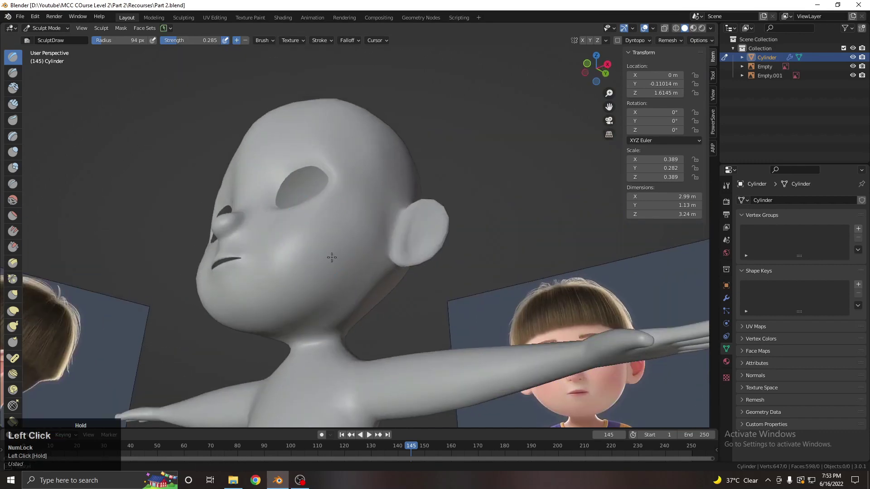
{"action": "left_click_drag", "start_coordinate": [328, 239], "coordinate": [330, 240]}
{"action": "mouse_move", "coordinate": [329, 240]}
{"action": "middle_mouse_down"}
{"action": "mouse_move", "coordinate": [383, 249]}
{"action": "mouse_move", "coordinate": [320, 255]}
{"action": "middle_mouse_up"}
{"action": "left_click", "coordinate": [320, 255]}
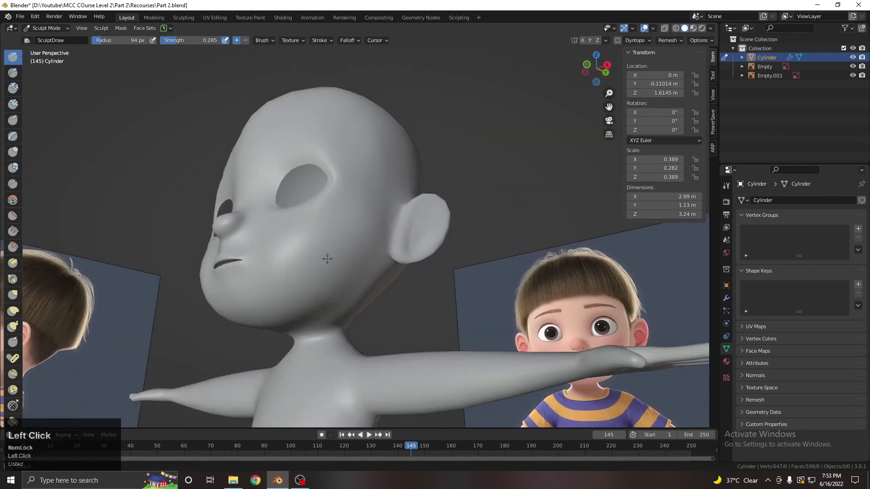
{"action": "left_click_drag", "start_coordinate": [312, 266], "coordinate": [308, 267]}
{"action": "scroll", "coordinate": [304, 265], "scroll_direction": "up", "scroll_amount": 1}
{"action": "mouse_move", "coordinate": [286, 263]}
{"action": "middle_mouse_down"}
{"action": "mouse_move", "coordinate": [340, 269]}
{"action": "mouse_move", "coordinate": [301, 269]}
{"action": "mouse_move", "coordinate": [301, 252]}
{"action": "mouse_move", "coordinate": [314, 257]}
{"action": "middle_mouse_up"}
{"action": "left_click", "coordinate": [314, 257]}
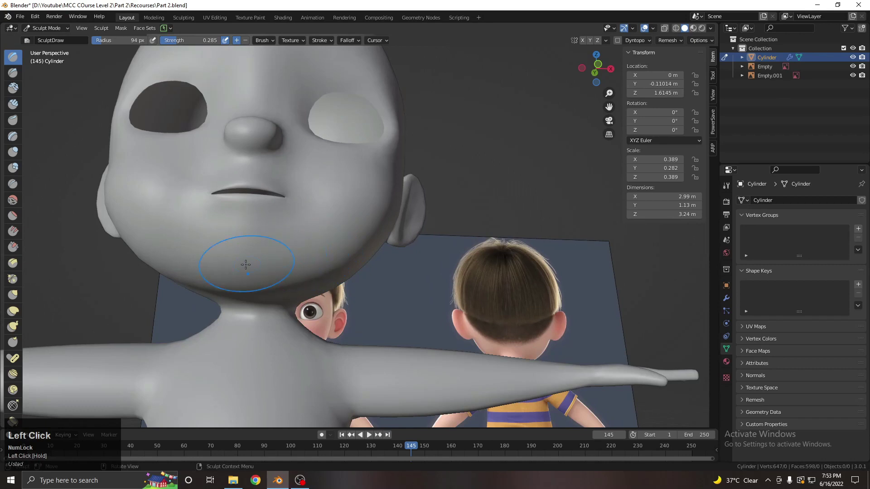
{"action": "scroll", "coordinate": [257, 248], "scroll_direction": "down", "scroll_amount": 3}
{"action": "mouse_move", "coordinate": [256, 248]}
{"action": "middle_mouse_down"}
{"action": "mouse_move", "coordinate": [294, 259]}
{"action": "mouse_move", "coordinate": [288, 257]}
{"action": "mouse_move", "coordinate": [330, 217]}
{"action": "mouse_move", "coordinate": [401, 262]}
{"action": "mouse_move", "coordinate": [432, 258]}
{"action": "middle_mouse_up"}
{"action": "scroll", "coordinate": [272, 252], "scroll_direction": "down", "scroll_amount": 3}
{"action": "scroll", "coordinate": [288, 257], "scroll_direction": "up", "scroll_amount": 4}
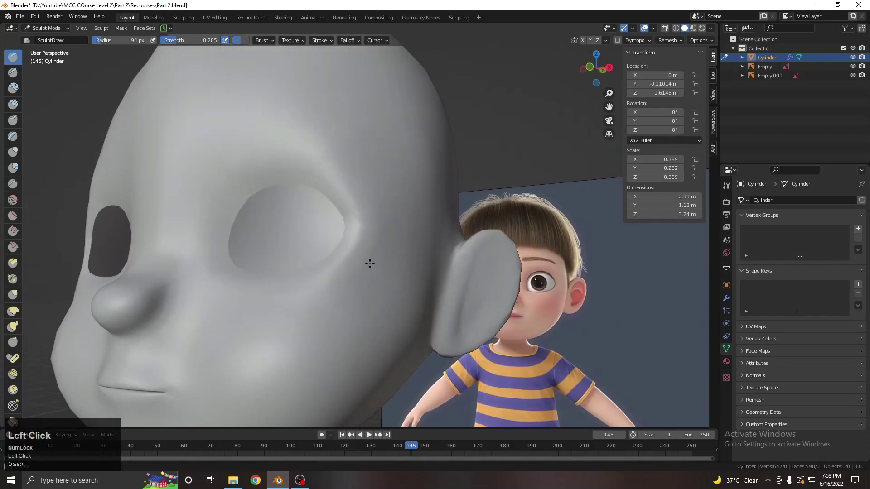
- Return to Edit Mode and move the eye opening's outer corner vertex onto the reference outline in front wireframe view
{"action": "key", "text": "Tab"}
{"action": "key", "text": "KP_1"}
{"action": "scroll", "coordinate": [387, 245], "scroll_direction": "up", "scroll_amount": 5}
{"action": "key", "text": "alt+z"}
{"action": "key", "text": "z"}
{"action": "left_click", "coordinate": [395, 239]}
{"action": "key", "text": "z"}
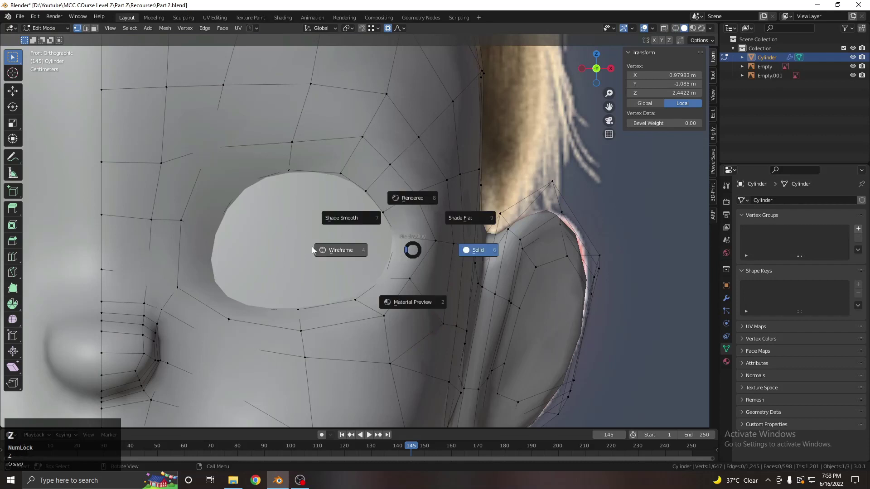
{"action": "key", "text": "g"}
{"action": "scroll", "coordinate": [381, 263], "scroll_direction": "up", "scroll_amount": 1}
{"action": "scroll", "coordinate": [380, 271], "scroll_direction": "up", "scroll_amount": 4}
{"action": "left_click", "coordinate": [384, 270]}
- Move the eye rim vertex just above the outer corner onto the edge of the reference eye
{"action": "key", "text": "g"}
{"action": "right_click", "coordinate": [389, 225]}
{"action": "scroll", "coordinate": [389, 224], "scroll_direction": "up", "scroll_amount": 3}
{"action": "left_click", "coordinate": [414, 221]}
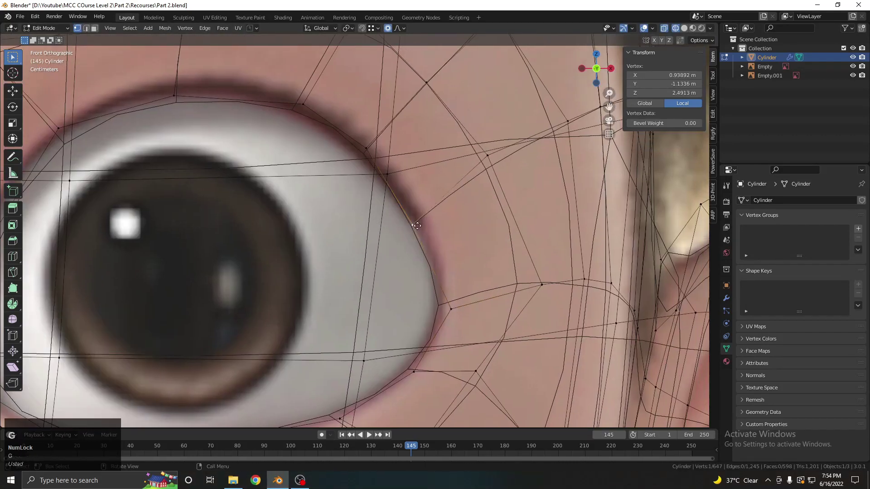
{"action": "key", "text": "g"}
{"action": "scroll", "coordinate": [432, 222], "scroll_direction": "up", "scroll_amount": 2}
{"action": "left_click", "coordinate": [427, 223]}
{"action": "key", "text": "z"}
{"action": "key", "text": "Tab"}
{"action": "scroll", "coordinate": [425, 271], "scroll_direction": "down", "scroll_amount": 7}
- Slide the cheek vertex below the outer eye corner along its edge by a factor of 0.283
{"action": "key", "text": "Tab"}
{"action": "middle_click_drag", "start_coordinate": [439, 265], "coordinate": [373, 271]}
{"action": "left_click", "coordinate": [385, 305]}
{"action": "key", "text": "g"}
{"action": "key", "text": "g"}
{"action": "left_click", "coordinate": [372, 285]}
- Turn off the Subdivision modifier's viewport display and slide the temple vertex beside the eye by a factor of 0.061
{"action": "left_click", "coordinate": [726, 299]}
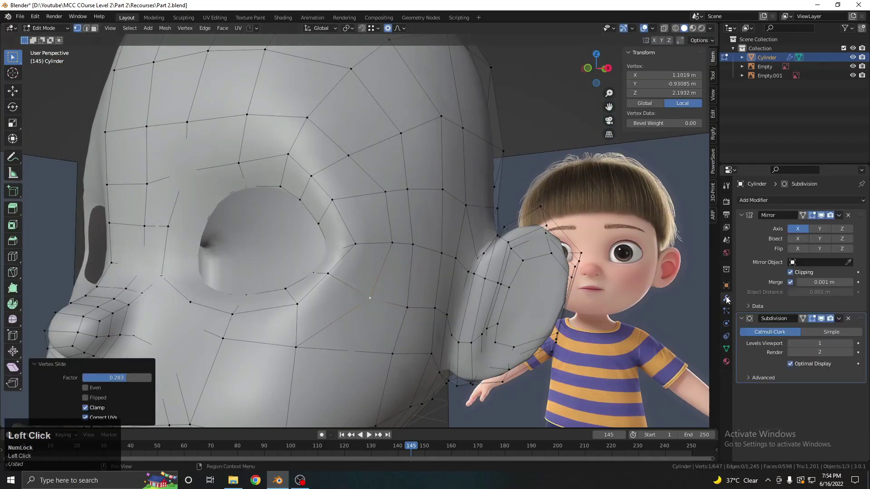
{"action": "left_click", "coordinate": [821, 319]}
{"action": "mouse_move", "coordinate": [390, 245]}
{"action": "middle_mouse_down"}
{"action": "mouse_move", "coordinate": [420, 243]}
{"action": "mouse_move", "coordinate": [333, 244]}
{"action": "mouse_move", "coordinate": [392, 247]}
{"action": "middle_mouse_up"}
{"action": "left_click", "coordinate": [420, 243]}
{"action": "key", "text": "g"}
{"action": "key", "text": "g"}
{"action": "left_click", "coordinate": [360, 239]}
{"action": "scroll", "coordinate": [381, 253], "scroll_direction": "up", "scroll_amount": 3}
- Slide the vertex next to the eye's outer corner along its edge by a factor of 0.253
{"action": "left_click", "coordinate": [380, 258]}
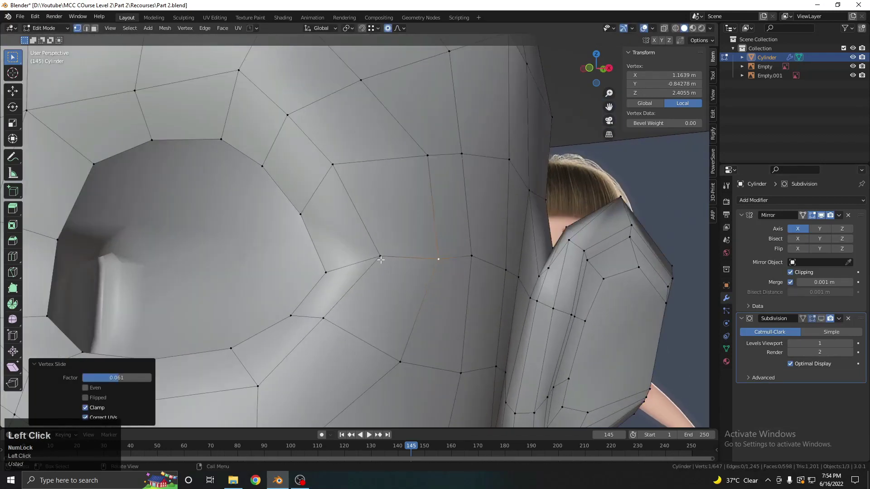
{"action": "key", "text": "g"}
{"action": "key", "text": "g"}
{"action": "middle_click_drag", "start_coordinate": [393, 278], "coordinate": [406, 272]}
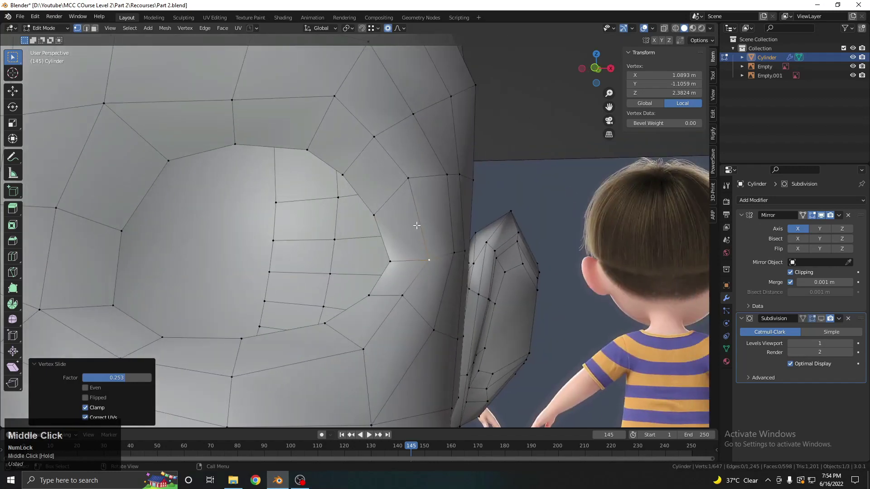
- Slide the vertex above the outer eye corner, in the ring around the eye opening, along its edge by a factor of 0.094
{"action": "key", "text": "g"}
{"action": "key", "text": "g"}
{"action": "left_click", "coordinate": [410, 194]}
- Slide the row of temple vertices between the eye and ear down along their edges, the one nearest the ear by a factor of 0.185
{"action": "middle_click_drag", "start_coordinate": [409, 193], "coordinate": [327, 267]}
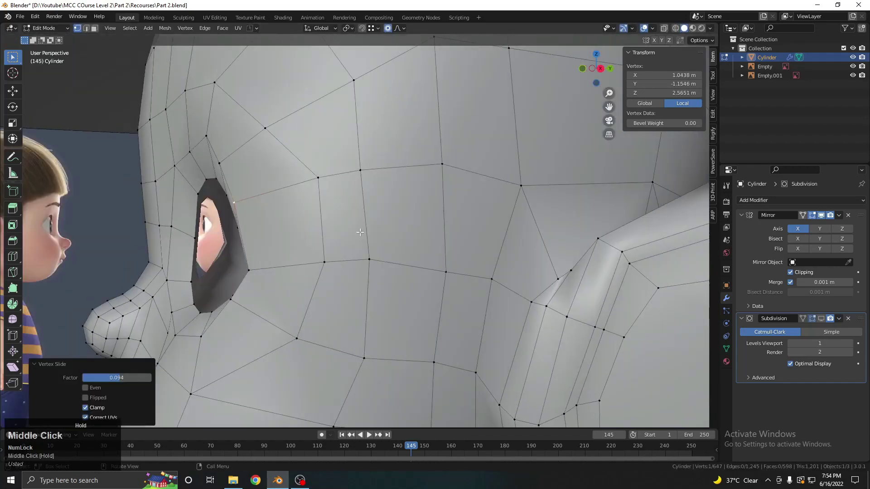
{"action": "left_click", "coordinate": [321, 271]}
{"action": "key", "text": "g"}
{"action": "key", "text": "g"}
{"action": "left_click", "coordinate": [364, 258]}
{"action": "key", "text": "g"}
{"action": "key", "text": "g"}
{"action": "left_click", "coordinate": [367, 284]}
{"action": "left_click", "coordinate": [436, 279]}
{"action": "key", "text": "g"}
{"action": "key", "text": "g"}
{"action": "left_click", "coordinate": [437, 302]}
{"action": "left_click", "coordinate": [483, 288]}
{"action": "key", "text": "g"}
{"action": "key", "text": "g"}
{"action": "left_click", "coordinate": [482, 307]}
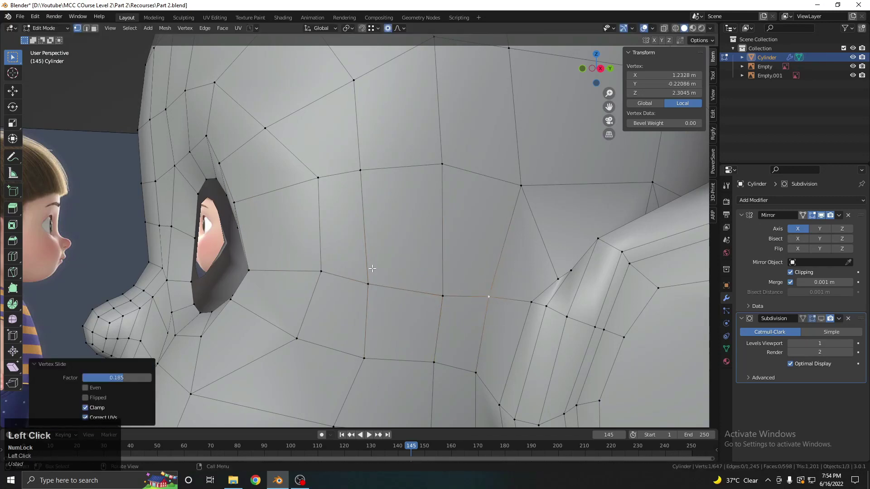
- Leave Edit Mode and turn on the Subdivision modifier's viewport display to check the smoothed head
{"action": "middle_click_drag", "start_coordinate": [482, 307], "coordinate": [385, 254]}
{"action": "key", "text": "Tab"}
{"action": "scroll", "coordinate": [349, 234], "scroll_direction": "down", "scroll_amount": 3}
{"action": "scroll", "coordinate": [327, 234], "scroll_direction": "up", "scroll_amount": 3}
{"action": "key", "text": "Tab"}
{"action": "middle_click_drag", "start_coordinate": [327, 234], "coordinate": [869, 348]}
{"action": "scroll", "coordinate": [385, 191], "scroll_direction": "up", "scroll_amount": 1}
{"action": "key", "text": "Tab"}
{"action": "scroll", "coordinate": [353, 233], "scroll_direction": "down", "scroll_amount": 3}
{"action": "left_click", "coordinate": [821, 319]}
{"action": "middle_click_drag", "start_coordinate": [462, 281], "coordinate": [413, 227]}
{"action": "scroll", "coordinate": [341, 254], "scroll_direction": "up", "scroll_amount": 3}
{"action": "middle_click_drag", "start_coordinate": [341, 255], "coordinate": [325, 285]}
- Switch to Sculpt Mode and smooth the cheek surface between the eye and the ear
{"action": "key", "text": "Tab"}
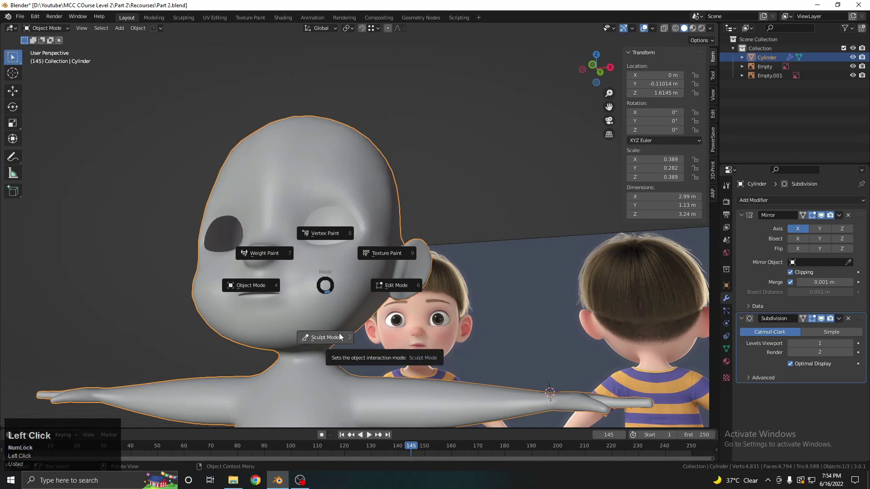
{"action": "left_click", "coordinate": [340, 337]}
{"action": "mouse_move", "coordinate": [324, 223]}
{"action": "middle_mouse_down"}
{"action": "mouse_move", "coordinate": [334, 227]}
{"action": "mouse_move", "coordinate": [331, 325]}
{"action": "middle_mouse_up"}
{"action": "scroll", "coordinate": [355, 235], "scroll_direction": "up", "scroll_amount": 2}
{"action": "left_click_drag", "start_coordinate": [331, 324], "coordinate": [293, 295], "text": "shift"}
{"action": "middle_click_drag", "start_coordinate": [321, 300], "coordinate": [325, 308]}
{"action": "mouse_move", "coordinate": [355, 281]}
{"action": "middle_mouse_down"}
{"action": "mouse_move", "coordinate": [331, 304]}
{"action": "mouse_move", "coordinate": [343, 292]}
{"action": "middle_mouse_up"}
{"action": "left_click_drag", "start_coordinate": [342, 292], "coordinate": [354, 286]}
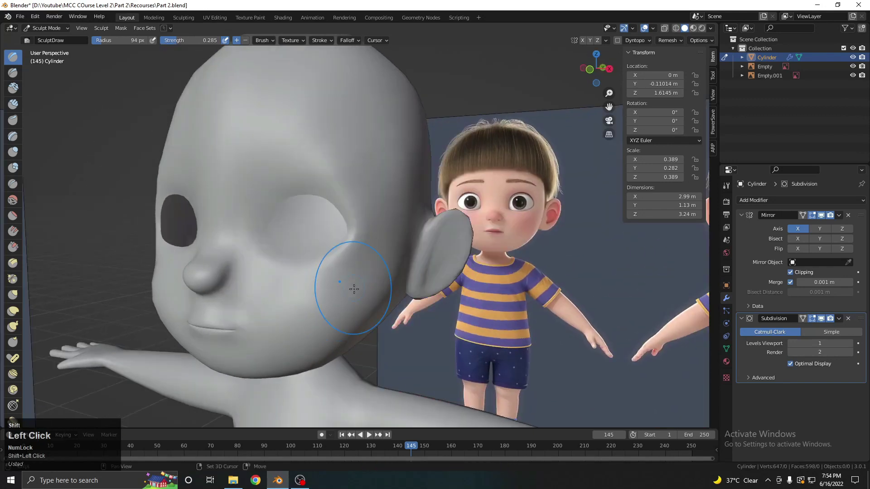
{"action": "middle_click_drag", "start_coordinate": [391, 275], "coordinate": [354, 274]}
{"action": "left_click_drag", "start_coordinate": [355, 274], "coordinate": [368, 244]}
- Smooth the lower cheek and jaw below the ear with the sculpt brush
{"action": "middle_click_drag", "start_coordinate": [369, 243], "coordinate": [386, 307]}
{"action": "left_click", "coordinate": [367, 308]}
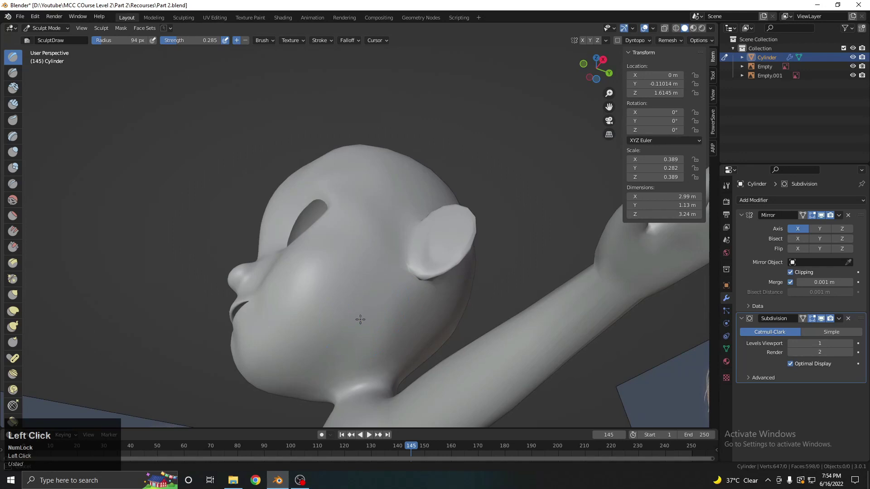
{"action": "mouse_move", "coordinate": [371, 324]}
{"action": "middle_mouse_down"}
{"action": "mouse_move", "coordinate": [373, 290]}
{"action": "mouse_move", "coordinate": [334, 278]}
{"action": "middle_mouse_up"}
{"action": "left_click", "coordinate": [372, 291], "text": "shift"}
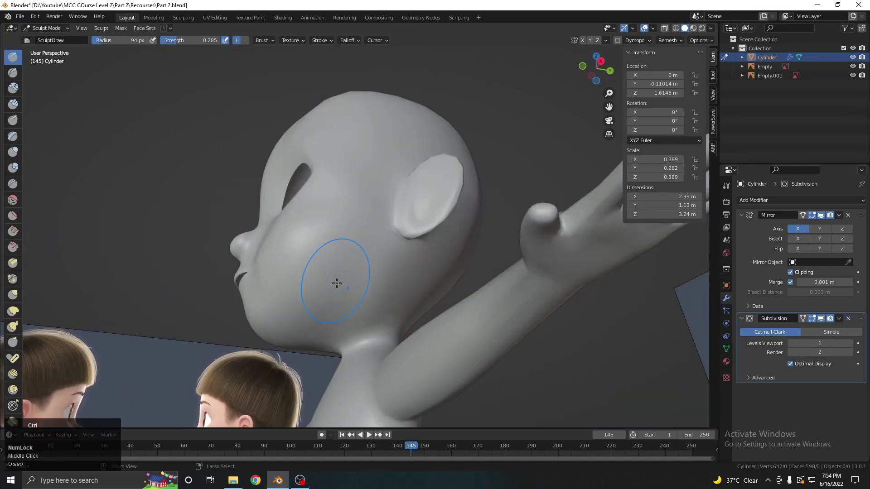
{"action": "left_click_drag", "start_coordinate": [385, 278], "coordinate": [362, 281], "text": "shift"}
{"action": "middle_click_drag", "start_coordinate": [349, 280], "coordinate": [383, 314]}
{"action": "left_click", "coordinate": [327, 258]}
{"action": "left_click_drag", "start_coordinate": [337, 240], "coordinate": [345, 247], "text": "shift"}
{"action": "middle_click_drag", "start_coordinate": [345, 246], "coordinate": [383, 254]}
- Return to Object Mode and show the wireframe overlay on the head
{"action": "key", "text": "Tab"}
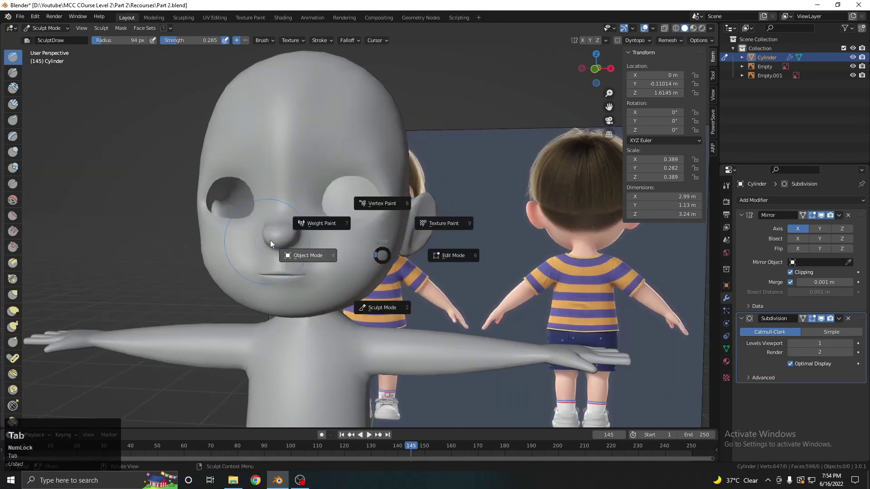
{"action": "key", "text": "q"}
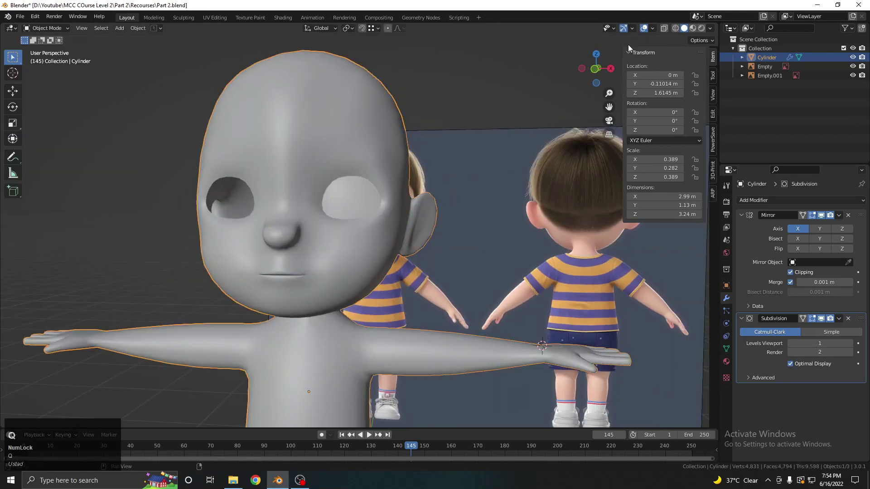
{"action": "left_click", "coordinate": [652, 29]}
{"action": "left_click", "coordinate": [597, 182]}
{"action": "scroll", "coordinate": [359, 221], "scroll_direction": "up", "scroll_amount": 3}
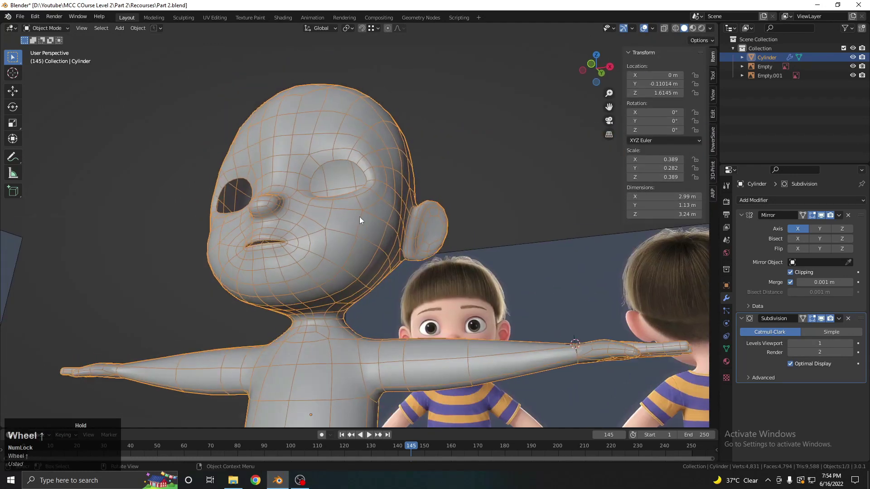
- Smooth the underside of the jaw in Sculpt Mode and return to Object Mode
{"action": "key", "text": "ctrl+Tab"}
{"action": "left_click", "coordinate": [360, 346]}
{"action": "middle_click_drag", "start_coordinate": [360, 346], "coordinate": [369, 272]}
{"action": "left_click", "coordinate": [368, 271], "text": "shift"}
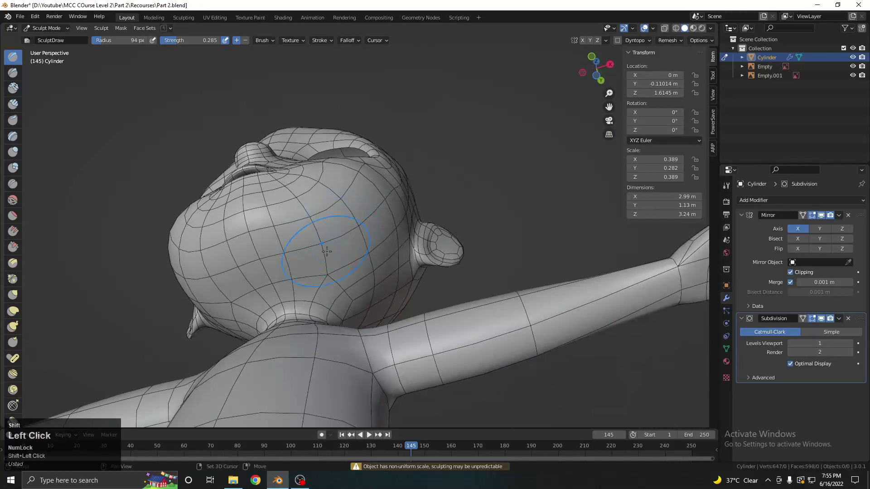
{"action": "mouse_move", "coordinate": [326, 190]}
{"action": "middle_mouse_down"}
{"action": "mouse_move", "coordinate": [380, 288]}
{"action": "mouse_move", "coordinate": [385, 271]}
{"action": "mouse_move", "coordinate": [421, 290]}
{"action": "mouse_move", "coordinate": [386, 266]}
{"action": "mouse_move", "coordinate": [281, 255]}
{"action": "middle_mouse_up"}
{"action": "scroll", "coordinate": [385, 272], "scroll_direction": "down", "scroll_amount": 4}
{"action": "key", "text": "Tab"}
{"action": "left_click", "coordinate": [246, 252]}
- Examine the head's side profile and the mesh flow around the eye, nose and cheek
{"action": "key", "text": "KP_3"}
{"action": "scroll", "coordinate": [279, 251], "scroll_direction": "up", "scroll_amount": 5}
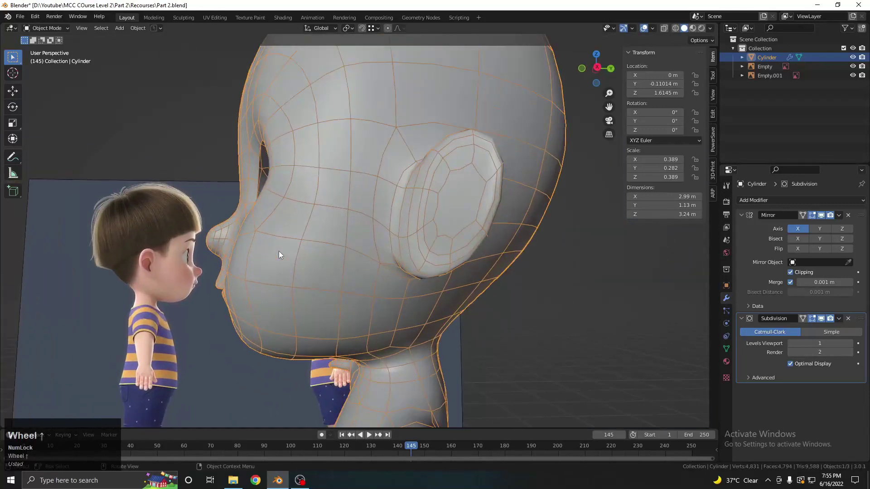
{"action": "scroll", "coordinate": [279, 251], "scroll_direction": "up", "scroll_amount": 2}
{"action": "key", "text": "alt+z"}
{"action": "scroll", "coordinate": [393, 282], "scroll_direction": "up", "scroll_amount": 4}
{"action": "middle_click_drag", "start_coordinate": [392, 282], "coordinate": [415, 202], "text": "shift"}
{"action": "key", "text": "shift+z"}
{"action": "scroll", "coordinate": [422, 265], "scroll_direction": "down", "scroll_amount": 4}
{"action": "middle_click_drag", "start_coordinate": [422, 265], "coordinate": [471, 267]}
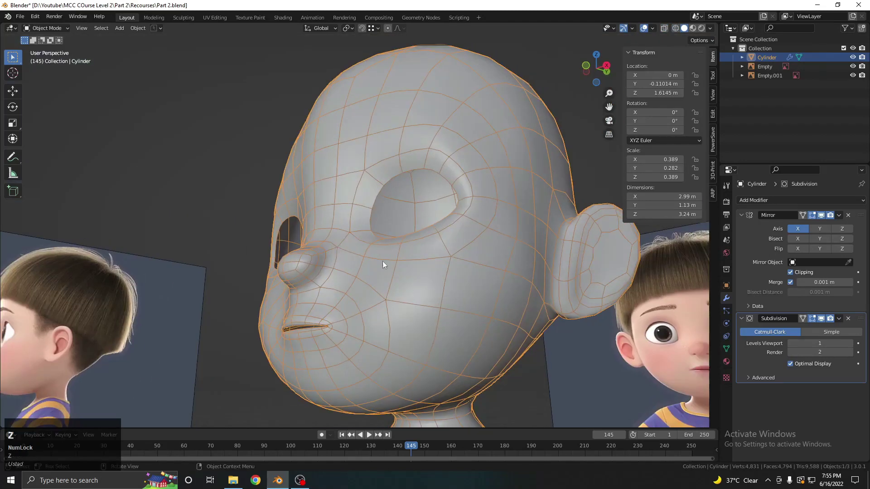
{"action": "middle_click_drag", "start_coordinate": [382, 261], "coordinate": [466, 268]}
- Turn off the Subdivision modifier's viewport display and the wireframe overlay, and enter Edit Mode on the head
{"action": "left_click", "coordinate": [821, 320]}
{"action": "scroll", "coordinate": [296, 257], "scroll_direction": "down", "scroll_amount": 4}
{"action": "middle_click_drag", "start_coordinate": [296, 258], "coordinate": [343, 218]}
{"action": "key", "text": "q"}
{"action": "left_click", "coordinate": [370, 235]}
{"action": "scroll", "coordinate": [343, 221], "scroll_direction": "up", "scroll_amount": 8}
{"action": "key", "text": "Tab"}
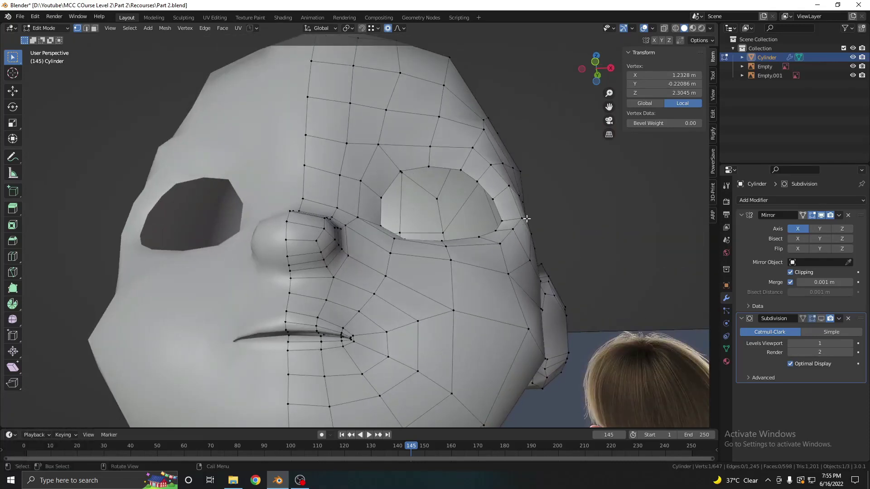
{"action": "scroll", "coordinate": [360, 266], "scroll_direction": "up", "scroll_amount": 4}
{"action": "middle_click_drag", "start_coordinate": [287, 242], "coordinate": [339, 252], "text": "shift"}
{"action": "key", "text": "ctrl+r"}
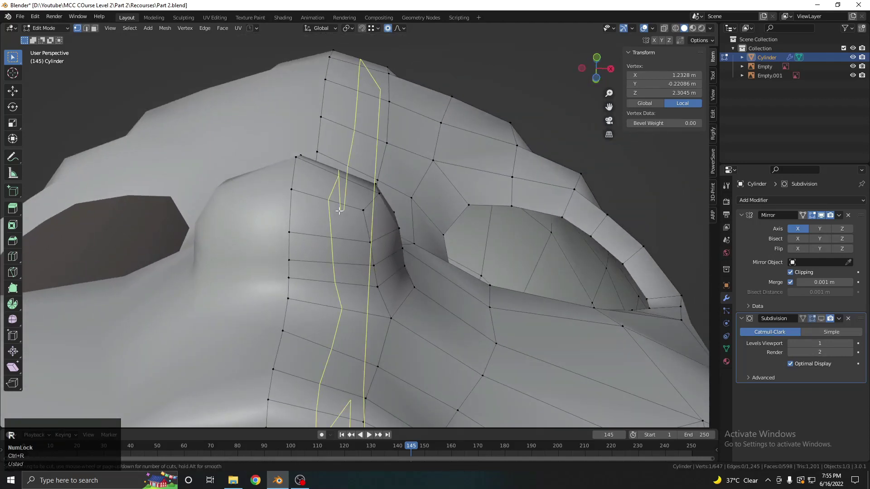
{"action": "right_click", "coordinate": [339, 211]}
- Knife a new edge line beside the nose's centre line, from the centre vertex under the nose through the rings to its tip
{"action": "middle_click_drag", "start_coordinate": [339, 211], "coordinate": [328, 321]}
{"action": "key", "text": "k"}
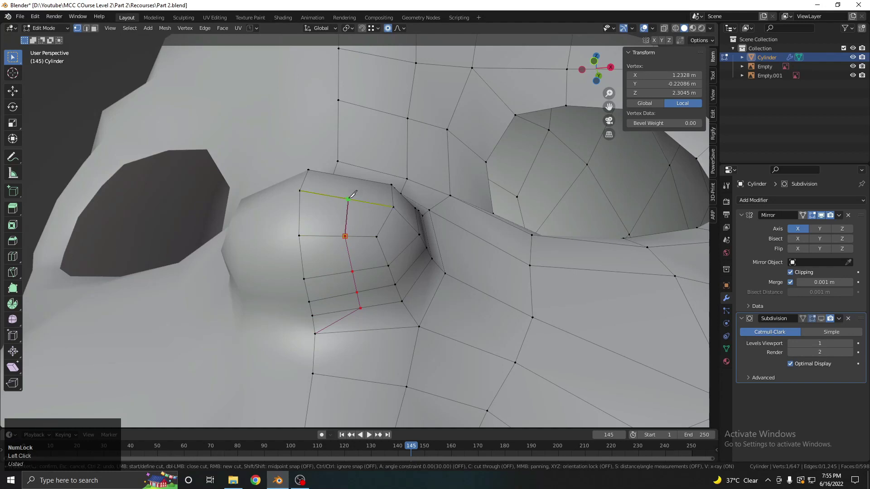
{"action": "key", "text": "Return"}
{"action": "middle_click_drag", "start_coordinate": [353, 191], "coordinate": [352, 272]}
- Cut an edge from the upper end of the new nose line to the centre-line vertex just above it
{"action": "left_click", "coordinate": [353, 165]}
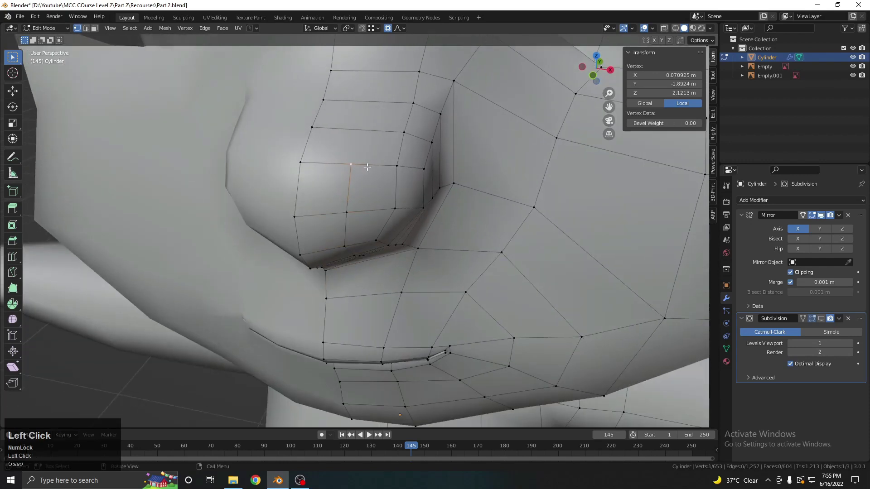
{"action": "key", "text": "k"}
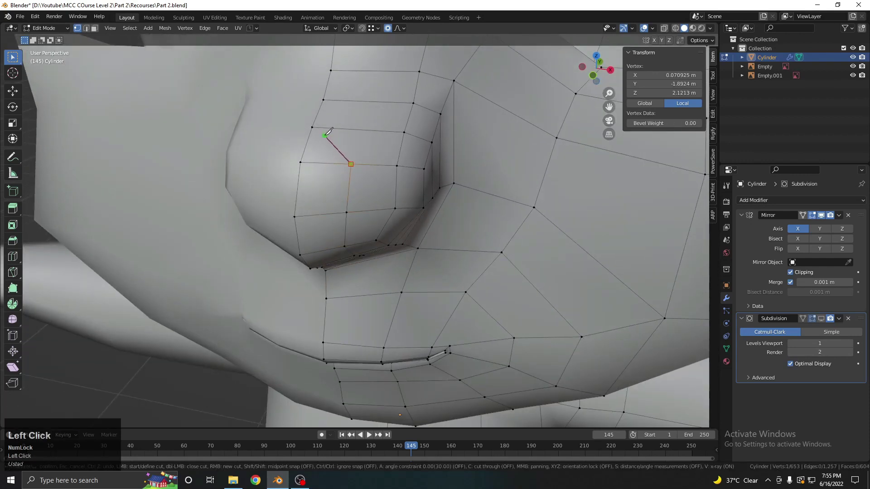
{"action": "left_click", "coordinate": [312, 129]}
{"action": "key", "text": "Return"}
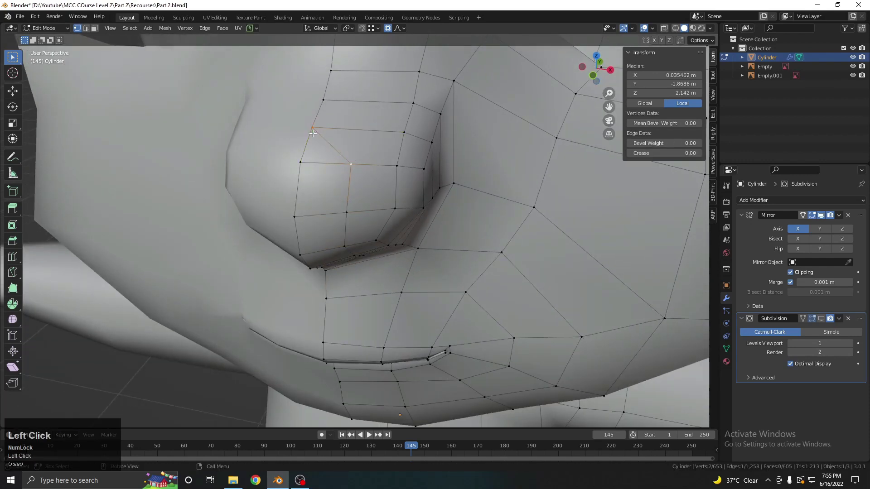
- Subdivide the new diagonal nose edge with one cut and move its middle vertex outward to even out the faces
{"action": "right_click", "coordinate": [388, 116]}
{"action": "left_click", "coordinate": [364, 126]}
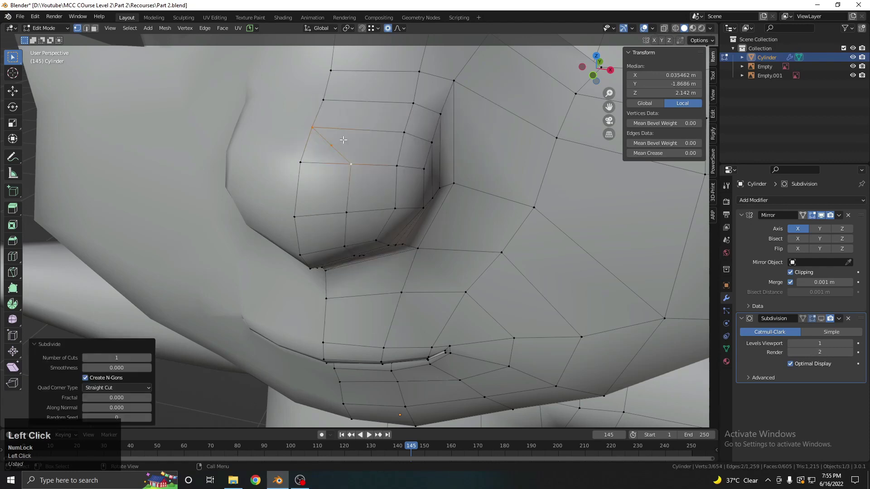
{"action": "key", "text": "g"}
{"action": "scroll", "coordinate": [358, 139], "scroll_direction": "up", "scroll_amount": 5}
{"action": "left_click", "coordinate": [360, 139]}
{"action": "key", "text": "shift"}
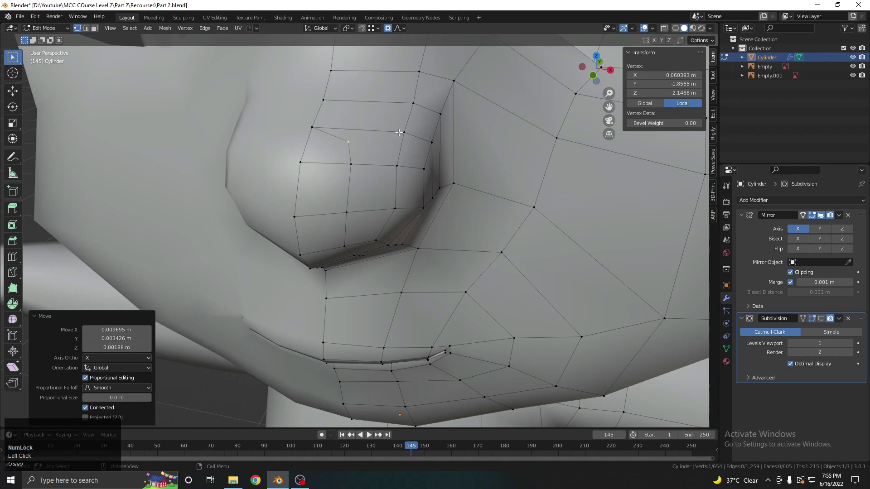
{"action": "middle_click_drag", "start_coordinate": [395, 148], "coordinate": [391, 168]}
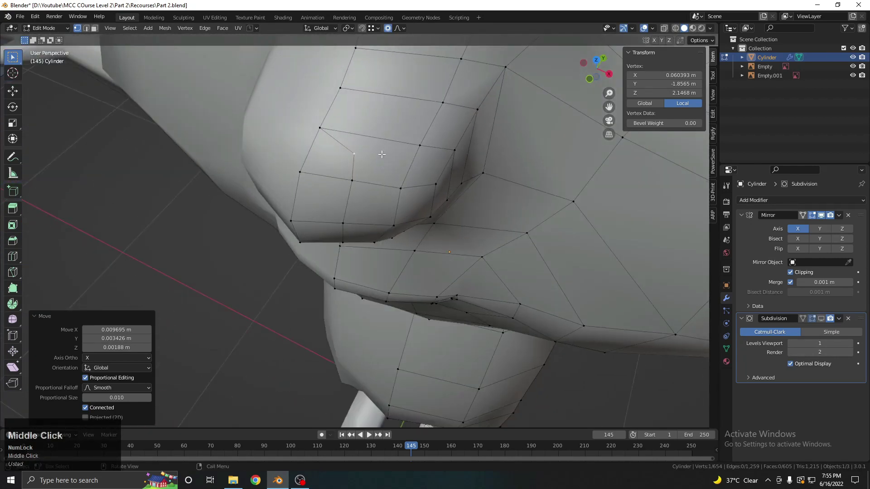
- Knife an edge from the moved vertex across the front of the nose to its side
{"action": "left_click", "coordinate": [344, 144], "text": "shift"}
{"action": "left_click", "coordinate": [354, 157]}
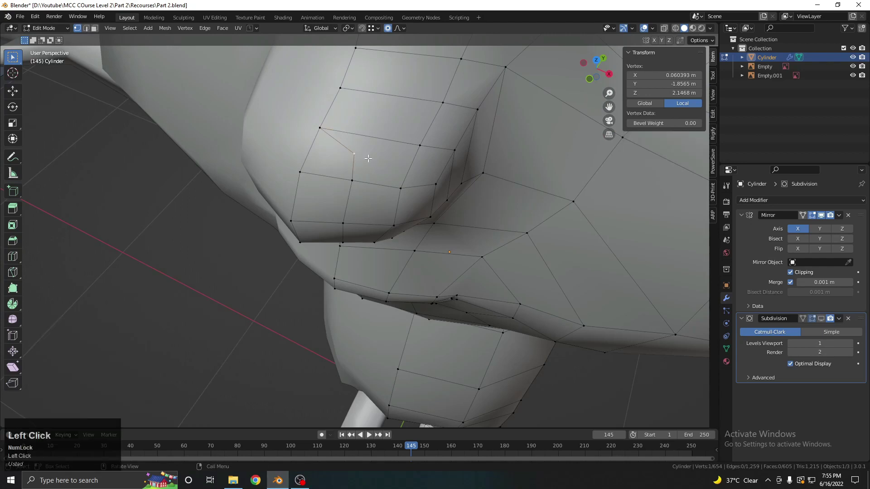
{"action": "key", "text": "k"}
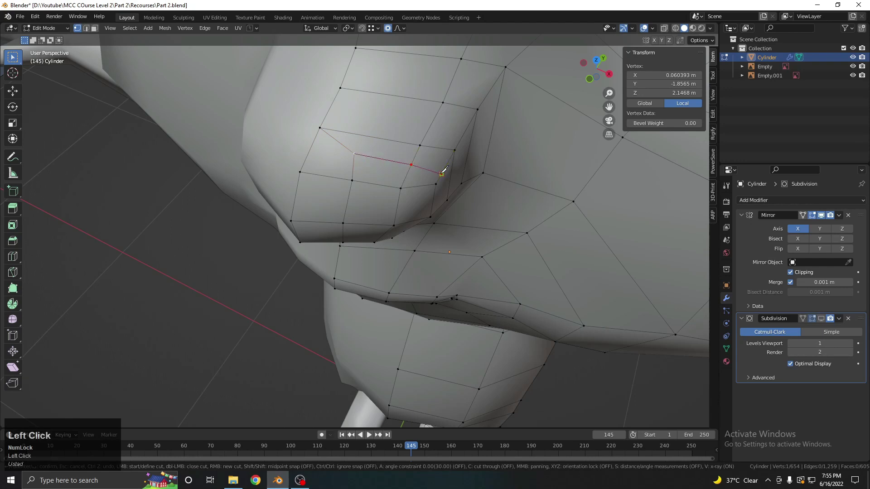
{"action": "key", "text": "Return"}
- Add a centred loop cut around the side of the nose and connect its end to the end of the knife cut
{"action": "middle_click_drag", "start_coordinate": [439, 175], "coordinate": [438, 209]}
{"action": "key", "text": "ctrl+r"}
{"action": "left_click", "coordinate": [437, 210]}
{"action": "right_click", "coordinate": [437, 210]}
{"action": "left_click", "coordinate": [440, 214]}
{"action": "left_click", "coordinate": [439, 178], "text": "shift"}
{"action": "middle_click_drag", "start_coordinate": [441, 179], "coordinate": [365, 270]}
{"action": "key", "text": "j"}
{"action": "scroll", "coordinate": [363, 226], "scroll_direction": "up", "scroll_amount": 3}
- Subdivide the diagonal edge under the nose and move its new middle vertex outward
{"action": "left_click", "coordinate": [365, 270]}
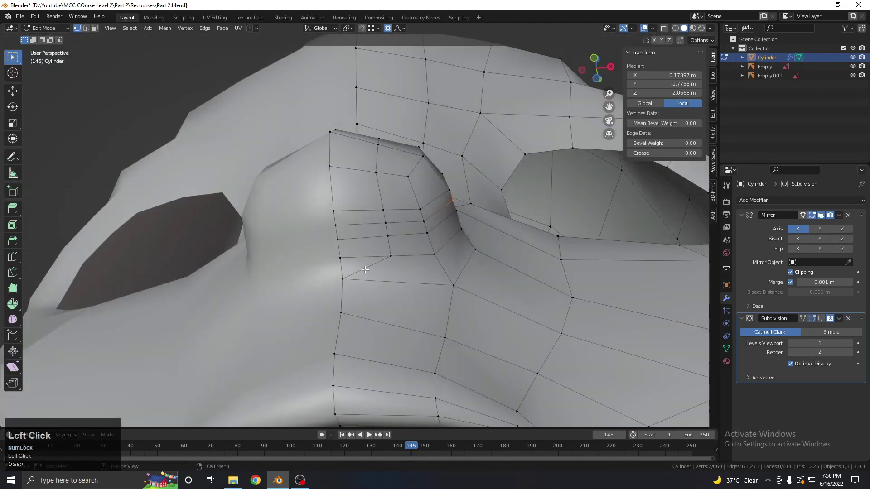
{"action": "right_click", "coordinate": [379, 244]}
{"action": "left_click", "coordinate": [380, 244]}
{"action": "left_click", "coordinate": [383, 269]}
{"action": "right_click", "coordinate": [396, 271]}
{"action": "key", "text": "g"}
{"action": "scroll", "coordinate": [389, 270], "scroll_direction": "up", "scroll_amount": 4}
{"action": "left_click", "coordinate": [392, 270]}
- Add a centred loop cut around the outer base of the nose and connect its lower end to the subdivided vertex under the nose
{"action": "left_click", "coordinate": [453, 285], "text": "shift"}
{"action": "middle_click_drag", "start_coordinate": [452, 284], "coordinate": [459, 232]}
{"action": "scroll", "coordinate": [458, 232], "scroll_direction": "down", "scroll_amount": 2}
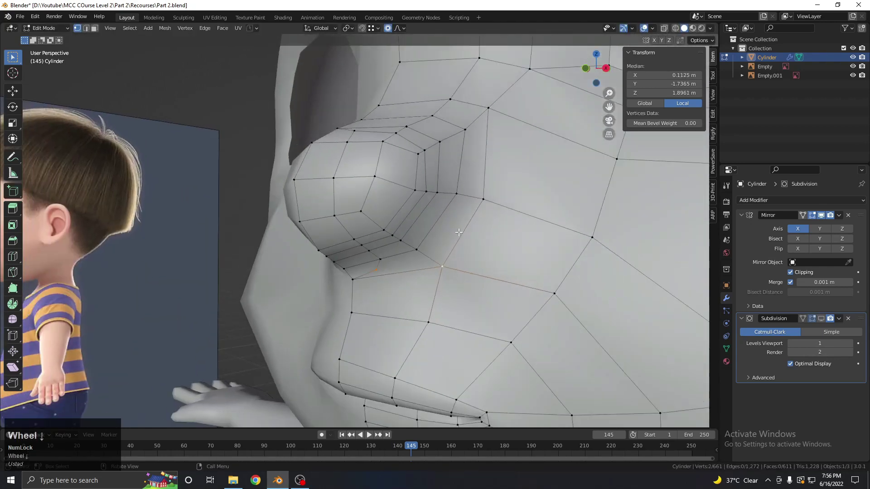
{"action": "right_click", "coordinate": [467, 196]}
{"action": "key", "text": "Escape"}
{"action": "key", "text": "ctrl+r"}
{"action": "left_click", "coordinate": [470, 195]}
{"action": "right_click", "coordinate": [470, 195]}
{"action": "scroll", "coordinate": [429, 260], "scroll_direction": "up", "scroll_amount": 3}
{"action": "middle_click_drag", "start_coordinate": [410, 286], "coordinate": [348, 261]}
{"action": "left_click", "coordinate": [483, 274]}
{"action": "key", "text": "j"}
{"action": "scroll", "coordinate": [404, 260], "scroll_direction": "up", "scroll_amount": 3}
- Select the surplus edge loop around the side and underside of the nose and dissolve its edges
{"action": "left_click", "coordinate": [392, 237]}
{"action": "scroll", "coordinate": [398, 229], "scroll_direction": "up", "scroll_amount": 1}
{"action": "middle_click_drag", "start_coordinate": [387, 182], "coordinate": [392, 158]}
{"action": "key", "text": "alt+a"}
{"action": "left_click", "coordinate": [396, 197], "text": "alt+shift"}
{"action": "left_click", "coordinate": [391, 158], "text": "alt+shift"}
{"action": "middle_click_drag", "start_coordinate": [385, 224], "coordinate": [437, 255]}
{"action": "left_click", "coordinate": [384, 237], "text": "alt+shift"}
{"action": "key", "text": "x"}
{"action": "left_click", "coordinate": [396, 227]}
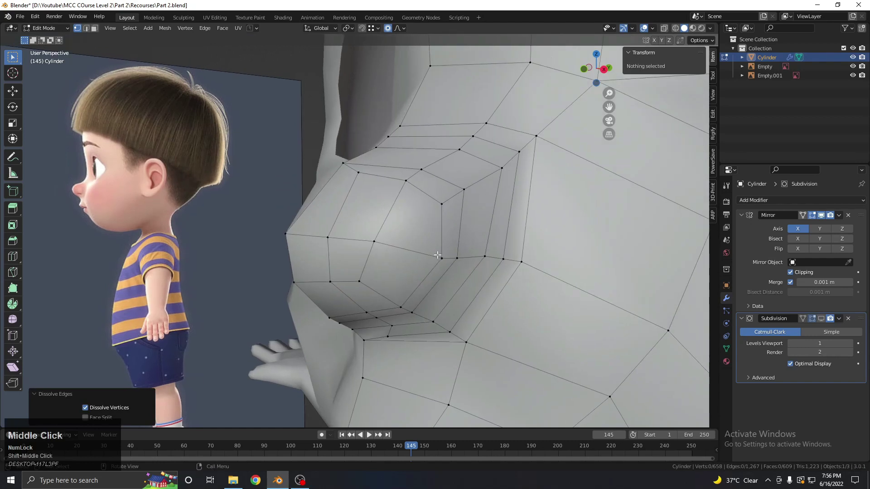
- Select the edge loop around the front of the nose and slide it slightly toward the tip
{"action": "left_click", "coordinate": [437, 255]}
{"action": "left_click", "coordinate": [433, 240], "text": "alt+shift"}
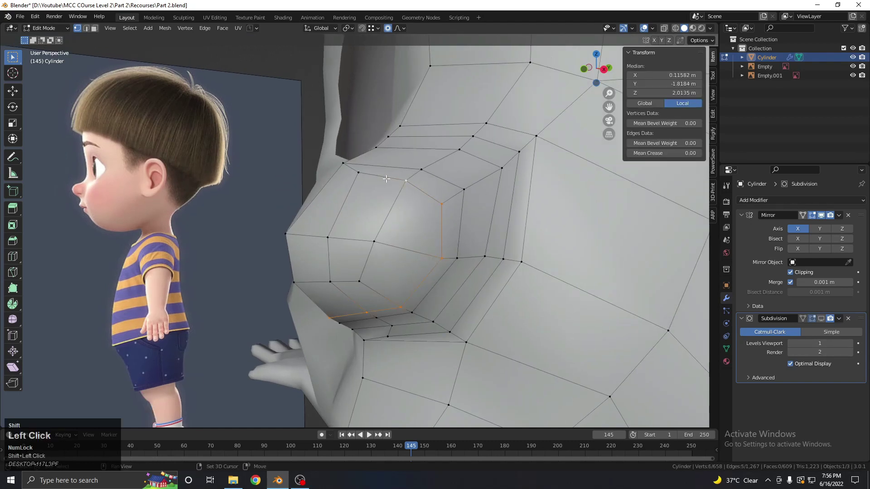
{"action": "key", "text": "f"}
{"action": "key", "text": "g"}
{"action": "key", "text": "g"}
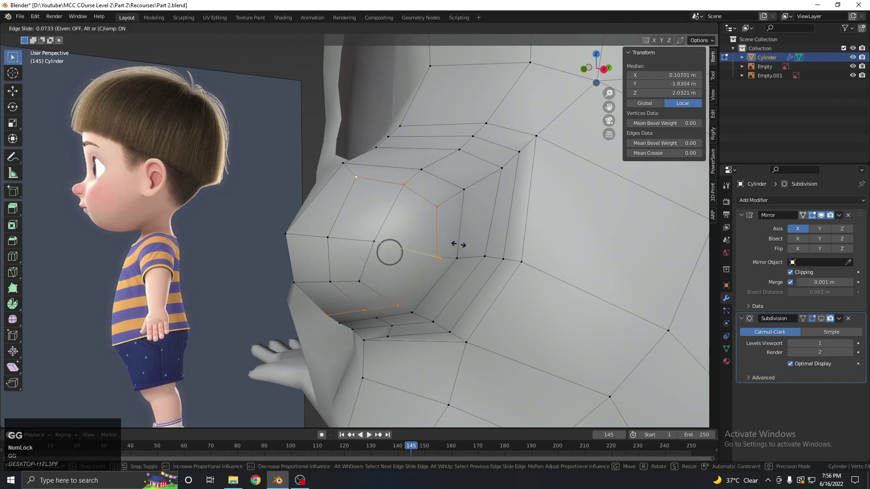
{"action": "left_click", "coordinate": [455, 245]}
- Dissolve the edge loop between the nose side and its outer base
{"action": "middle_click_drag", "start_coordinate": [456, 246], "coordinate": [464, 311]}
{"action": "left_click", "coordinate": [465, 258]}
{"action": "left_click", "coordinate": [465, 258], "text": "alt+shift"}
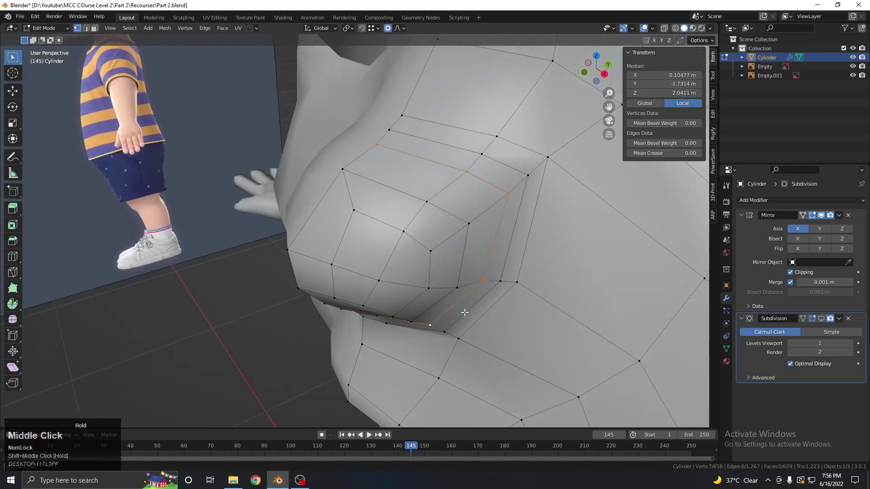
{"action": "key", "text": "x"}
{"action": "left_click", "coordinate": [480, 277]}
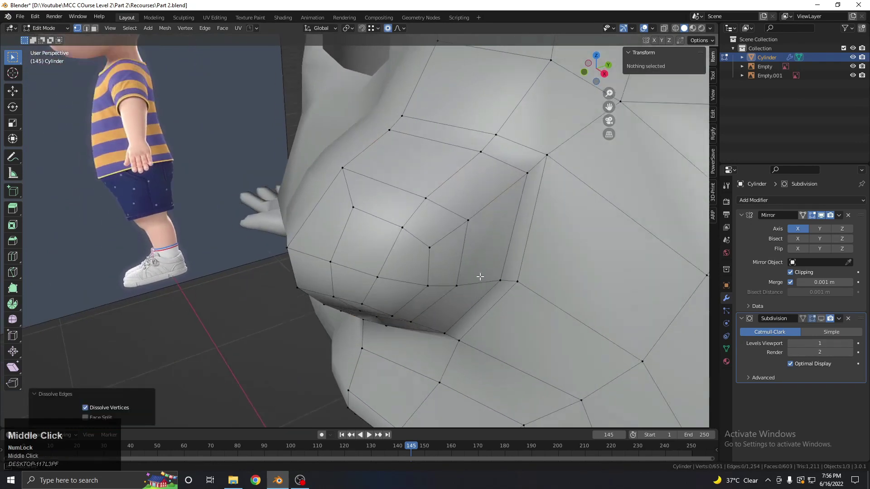
{"action": "middle_click_drag", "start_coordinate": [480, 276], "coordinate": [491, 219]}
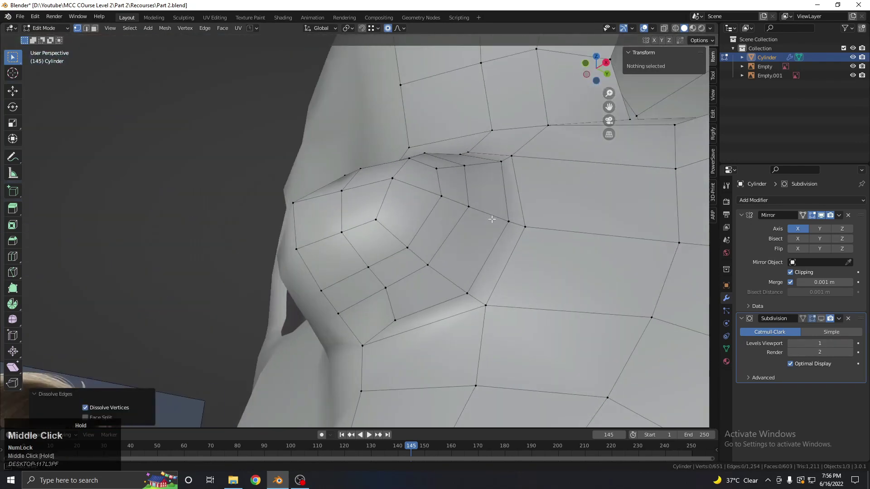
- Select the edge loop along the outer side of the nose and slide it to even out the spacing
{"action": "left_click", "coordinate": [487, 257], "text": "alt"}
{"action": "middle_click_drag", "start_coordinate": [487, 257], "coordinate": [408, 267]}
{"action": "key", "text": "g"}
{"action": "key", "text": "g"}
{"action": "left_click", "coordinate": [448, 250]}
- Move two individual vertices on the side and underside of the nose slightly to even out the mesh
{"action": "left_click", "coordinate": [391, 261]}
{"action": "scroll", "coordinate": [407, 276], "scroll_direction": "up", "scroll_amount": 3}
{"action": "scroll", "coordinate": [415, 291], "scroll_direction": "down", "scroll_amount": 1}
{"action": "key", "text": "g"}
{"action": "left_click", "coordinate": [408, 271]}
{"action": "left_click", "coordinate": [399, 237]}
{"action": "key", "text": "g"}
{"action": "left_click", "coordinate": [405, 236]}
{"action": "middle_click_drag", "start_coordinate": [405, 236], "coordinate": [411, 262]}
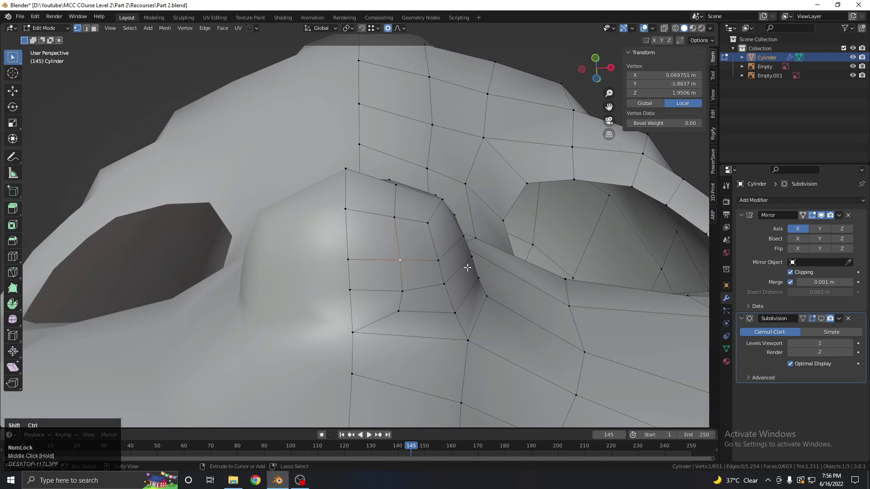
- Bevel the vertex on the nose underside with 2 segments and delete its centre vertex to open a nostril hole
{"action": "key", "text": "ctrl+shift+b"}
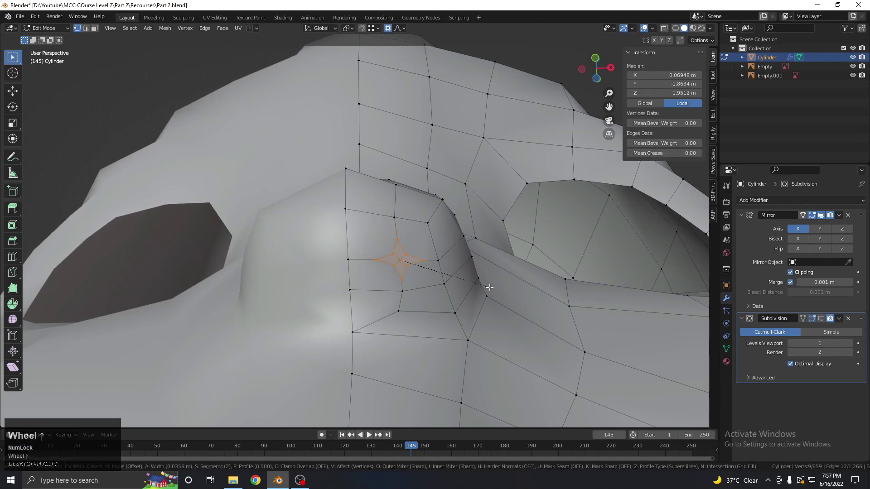
{"action": "left_click", "coordinate": [491, 289]}
{"action": "middle_click_drag", "start_coordinate": [443, 250], "coordinate": [407, 244]}
{"action": "scroll", "coordinate": [407, 244], "scroll_direction": "up", "scroll_amount": 3}
{"action": "left_click", "coordinate": [424, 265]}
{"action": "key", "text": "x"}
{"action": "left_click", "coordinate": [422, 274]}
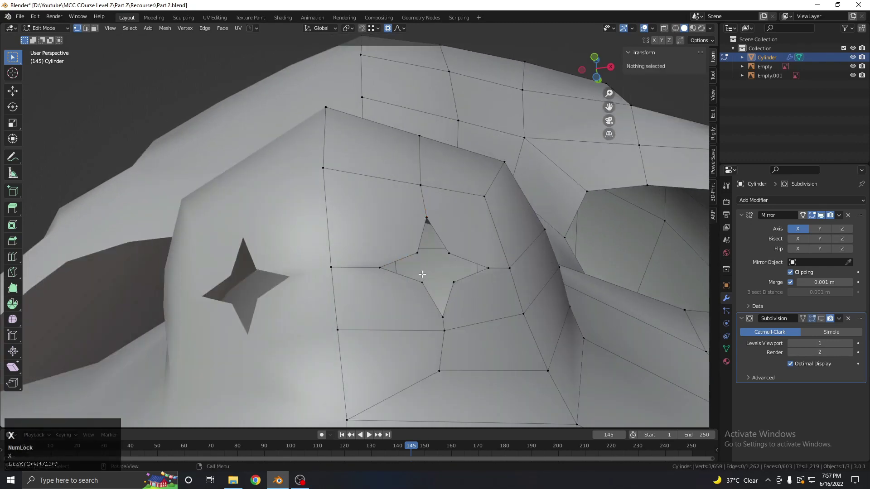
- Select all boundary vertices of the star-shaped nostril hole
{"action": "left_click", "coordinate": [416, 253]}
{"action": "left_click", "coordinate": [380, 267], "text": "shift"}
{"action": "left_click", "coordinate": [423, 288], "text": "shift"}
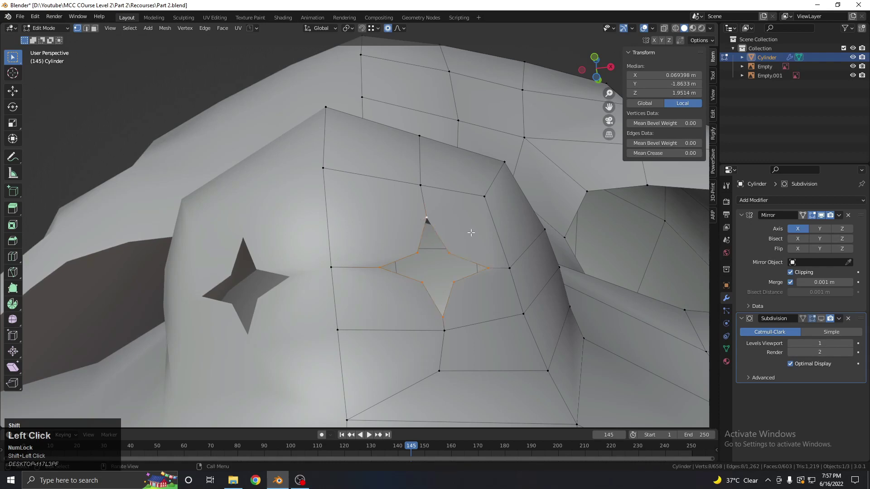
- Look up the LoopTools add-on in the preferences by searching "loop", then save and close the preferences
{"action": "left_click", "coordinate": [34, 19]}
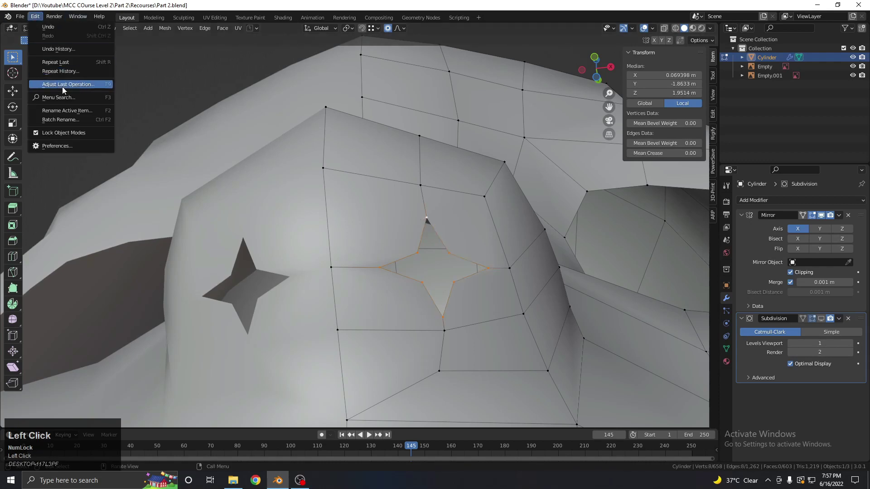
{"action": "left_click", "coordinate": [65, 147]}
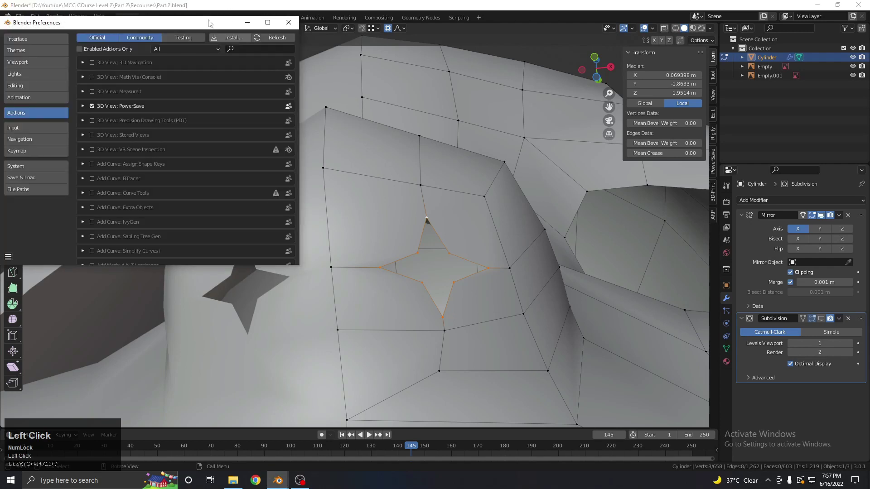
{"action": "type", "text": "loop"}
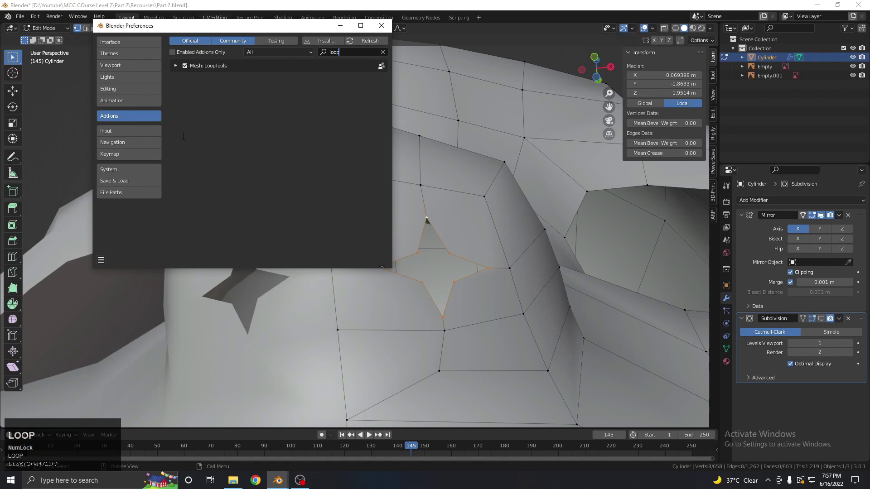
{"action": "left_click", "coordinate": [107, 261]}
{"action": "left_click", "coordinate": [136, 236]}
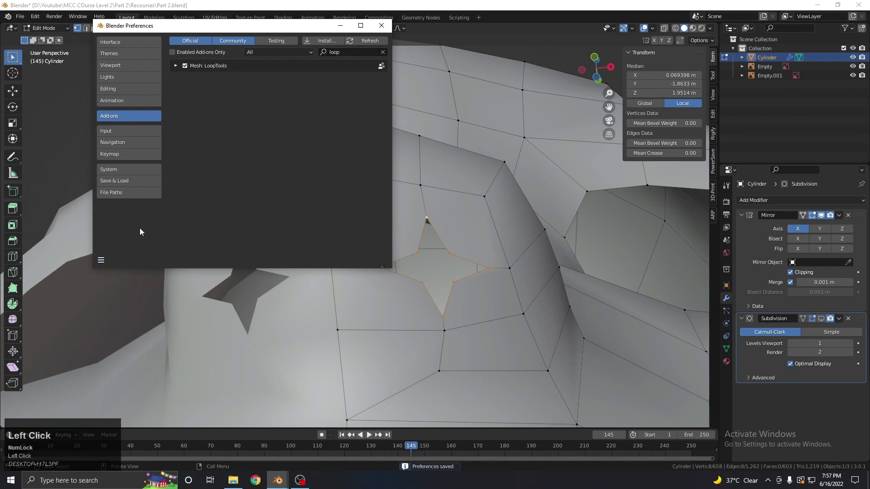
{"action": "left_click", "coordinate": [381, 25]}
- Round the selected nostril hole with the LoopTools Circle operation
{"action": "scroll", "coordinate": [423, 222], "scroll_direction": "up", "scroll_amount": 2}
{"action": "right_click", "coordinate": [423, 222]}
{"action": "mouse_move", "coordinate": [400, 198]}
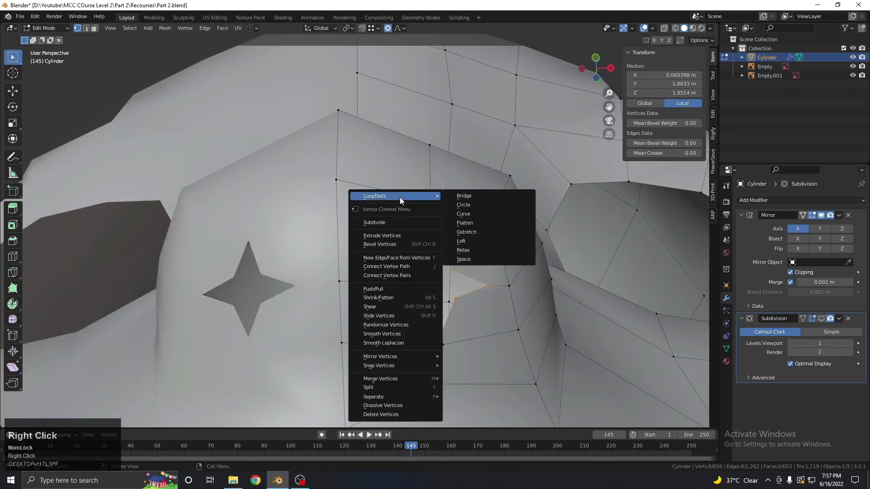
{"action": "left_click", "coordinate": [471, 204]}
- Stretch the nostril hole to about 1.496 along the Y axis and rotate it about -17.1° in the view
{"action": "middle_click_drag", "start_coordinate": [478, 265], "coordinate": [469, 212]}
{"action": "key", "text": "s"}
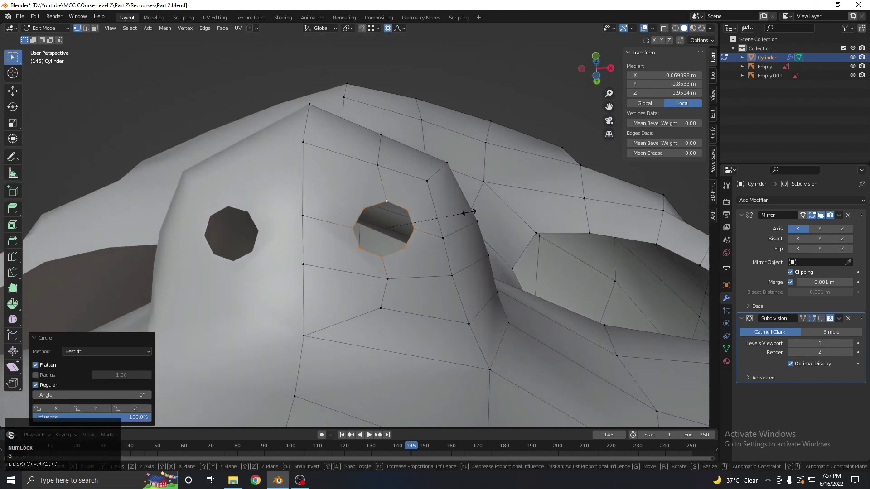
{"action": "key", "text": "y"}
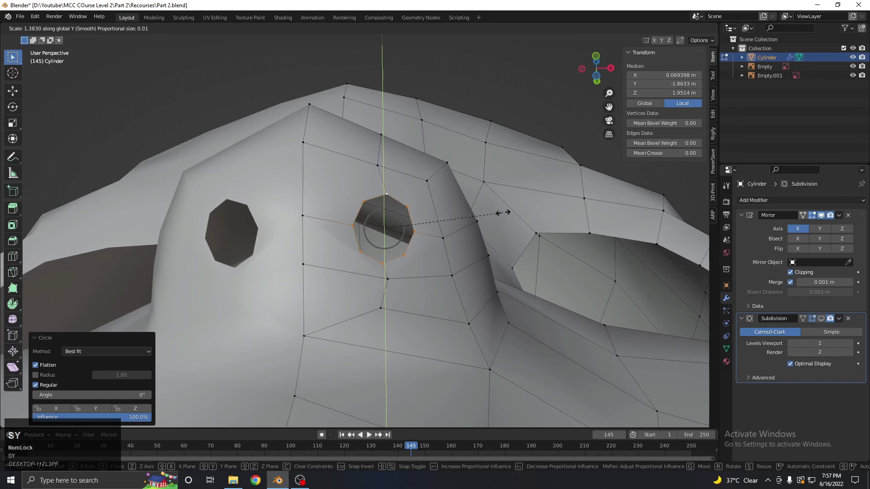
{"action": "left_click", "coordinate": [503, 212]}
{"action": "middle_click_drag", "start_coordinate": [503, 213], "coordinate": [494, 165]}
{"action": "key", "text": "r"}
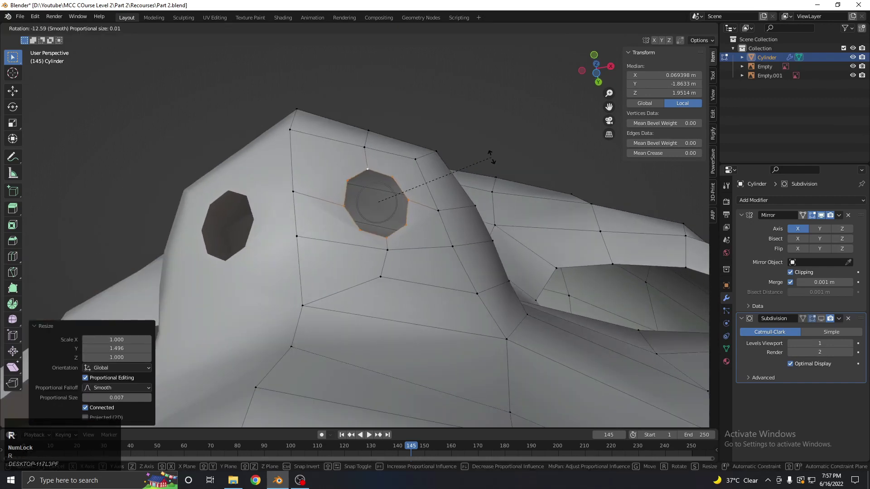
{"action": "left_click", "coordinate": [452, 170]}
{"action": "middle_click_drag", "start_coordinate": [389, 200], "coordinate": [373, 207]}
{"action": "mouse_move", "coordinate": [325, 201]}
{"action": "middle_mouse_down"}
{"action": "mouse_move", "coordinate": [359, 183]}
{"action": "mouse_move", "coordinate": [335, 206]}
{"action": "middle_mouse_up"}
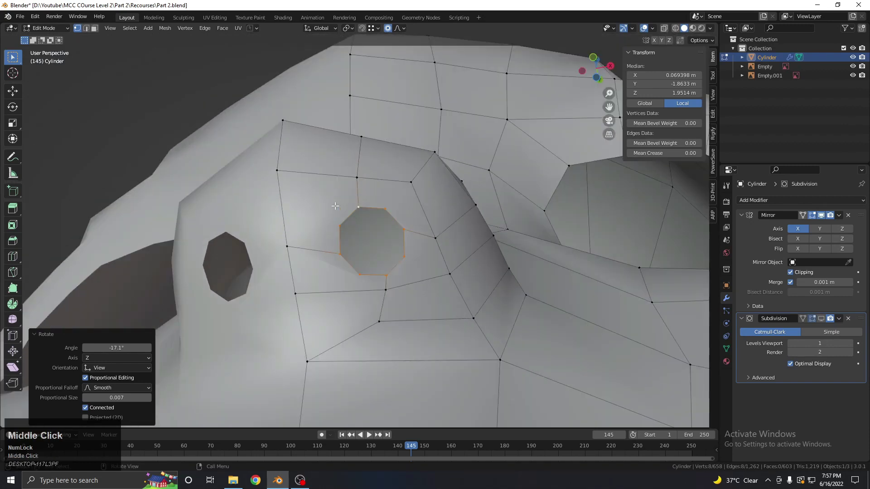
- Connect the nostril hole's four unconnected corner vertices to the surrounding nose edges with new edges
{"action": "left_click", "coordinate": [341, 222]}
{"action": "key", "text": "k"}
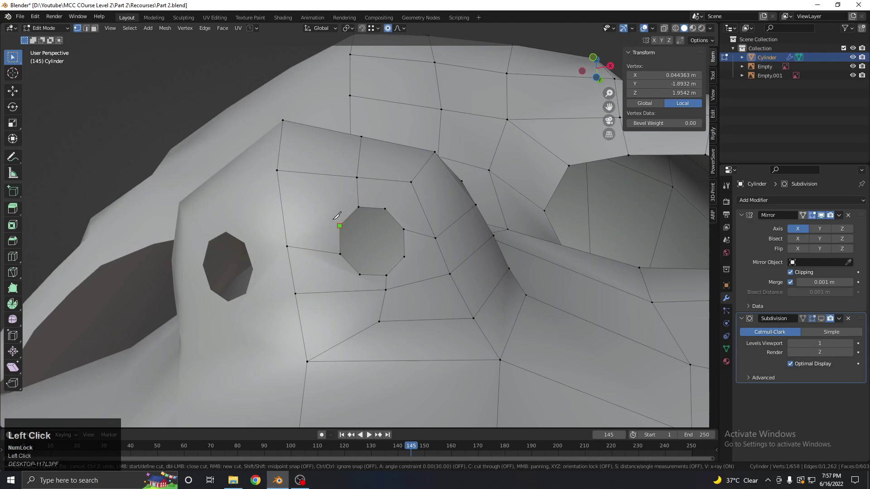
{"action": "key", "text": "Return"}
{"action": "left_click", "coordinate": [395, 204]}
{"action": "key", "text": "j"}
{"action": "left_click", "coordinate": [403, 258]}
{"action": "key", "text": "j"}
{"action": "left_click", "coordinate": [358, 268]}
{"action": "key", "text": "j"}
- Slide the centreline vertex below the nostril down by about 0.217 and slide the two vertices behind the hole to even their spacing
{"action": "left_click", "coordinate": [295, 295]}
{"action": "key", "text": "shift+v"}
{"action": "left_click", "coordinate": [312, 310]}
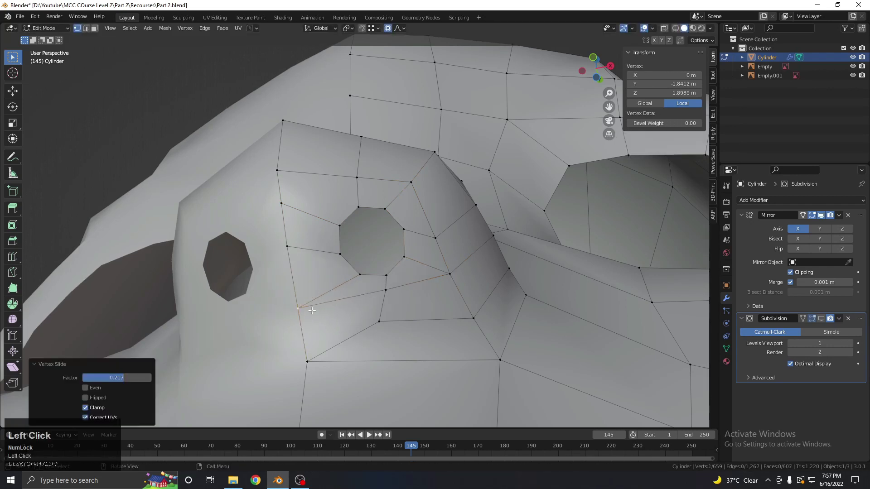
{"action": "left_click", "coordinate": [387, 291]}
{"action": "key", "text": "shift+v"}
{"action": "left_click", "coordinate": [384, 299]}
{"action": "left_click", "coordinate": [379, 320]}
{"action": "key", "text": "shift+v"}
{"action": "left_click", "coordinate": [379, 286]}
{"action": "scroll", "coordinate": [265, 254], "scroll_direction": "down", "scroll_amount": 6}
{"action": "key", "text": "Tab"}
{"action": "middle_click_drag", "start_coordinate": [379, 286], "coordinate": [272, 317]}
{"action": "scroll", "coordinate": [271, 317], "scroll_direction": "up", "scroll_amount": 4}
{"action": "key", "text": "Tab"}
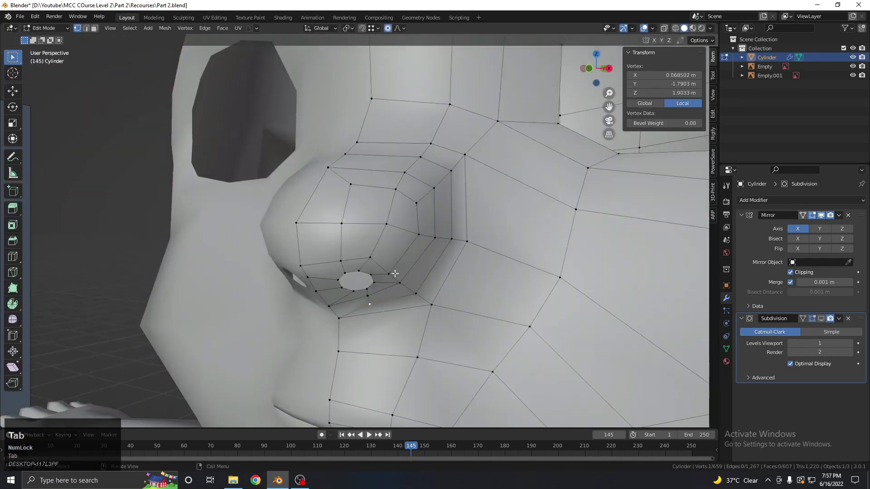
- Select the nostril's edge loop and enlarge it with proportional editing
{"action": "middle_click_drag", "start_coordinate": [344, 304], "coordinate": [380, 254]}
{"action": "left_click", "coordinate": [377, 250], "text": "alt+shift"}
{"action": "key", "text": "s"}
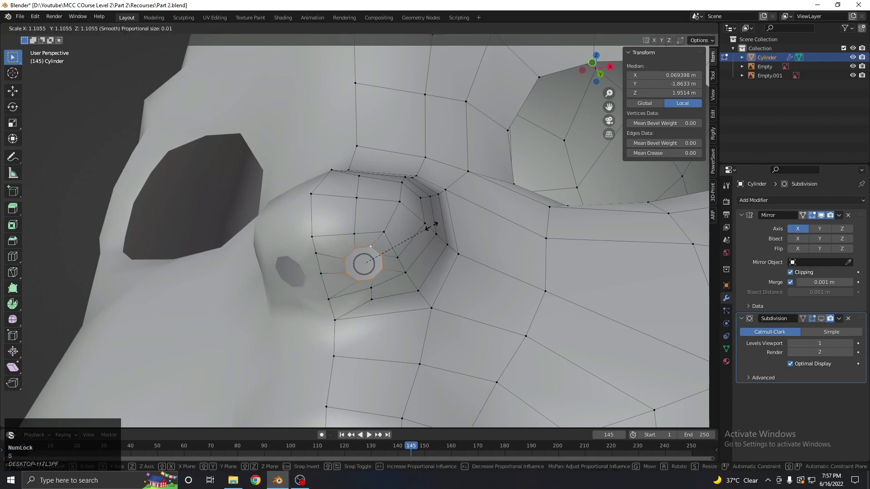
{"action": "right_click", "coordinate": [442, 225]}
{"action": "key", "text": "s"}
{"action": "scroll", "coordinate": [467, 223], "scroll_direction": "down", "scroll_amount": 3}
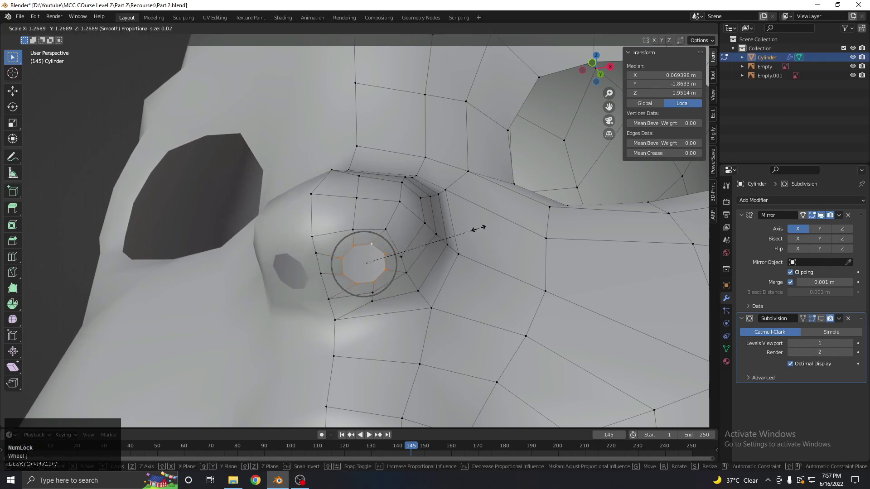
{"action": "left_click", "coordinate": [477, 228]}
{"action": "key", "text": "s"}
{"action": "scroll", "coordinate": [481, 232], "scroll_direction": "up", "scroll_amount": 4}
{"action": "left_click", "coordinate": [498, 237]}
- Move the nostril loop slightly upward in the front view with proportional editing
{"action": "middle_click_drag", "start_coordinate": [496, 239], "coordinate": [415, 263]}
{"action": "scroll", "coordinate": [417, 272], "scroll_direction": "up", "scroll_amount": 3}
{"action": "left_click", "coordinate": [419, 275]}
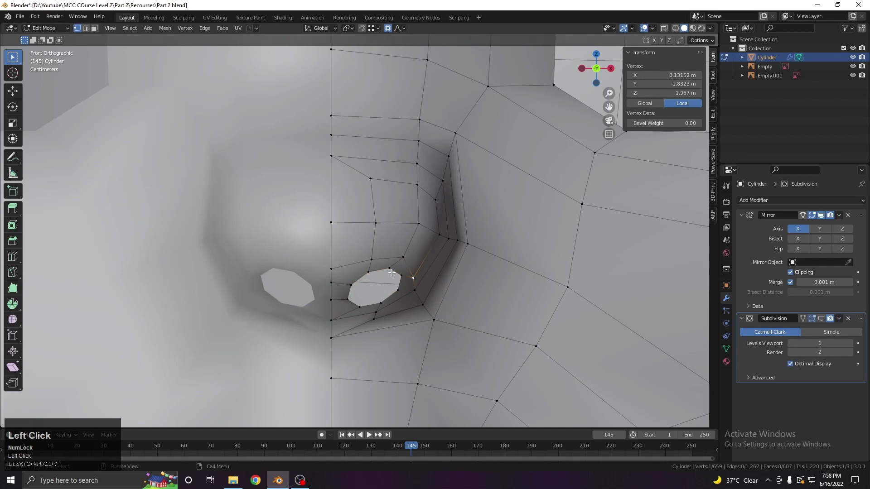
{"action": "key", "text": "ctrl+z"}
{"action": "key", "text": "g"}
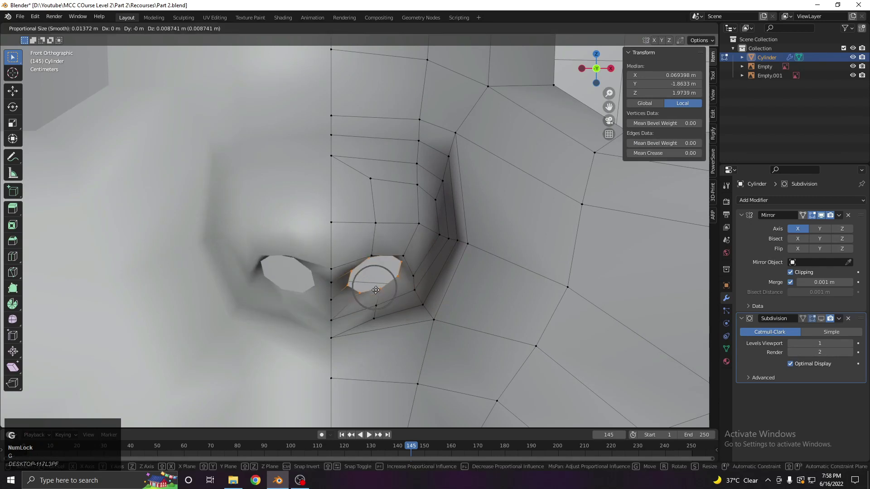
{"action": "left_click", "coordinate": [376, 298]}
- Select the vertices at the side of the nose wing and move them slightly outward and down in the front view
{"action": "left_click_drag", "start_coordinate": [408, 220], "coordinate": [470, 255]}
{"action": "key", "text": "g"}
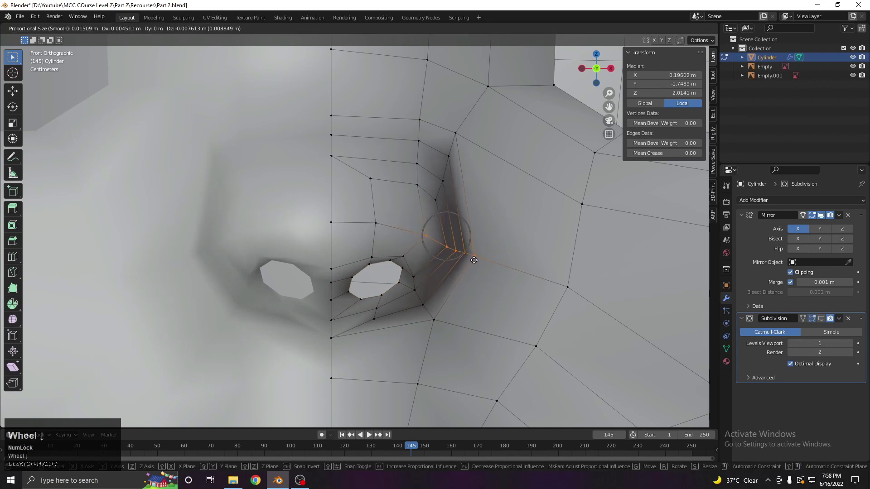
{"action": "left_click", "coordinate": [474, 260]}
{"action": "key", "text": "Tab"}
{"action": "scroll", "coordinate": [383, 256], "scroll_direction": "down", "scroll_amount": 8}
{"action": "middle_click_drag", "start_coordinate": [381, 258], "coordinate": [328, 268]}
{"action": "scroll", "coordinate": [327, 259], "scroll_direction": "up", "scroll_amount": 4}
{"action": "key", "text": "Tab"}
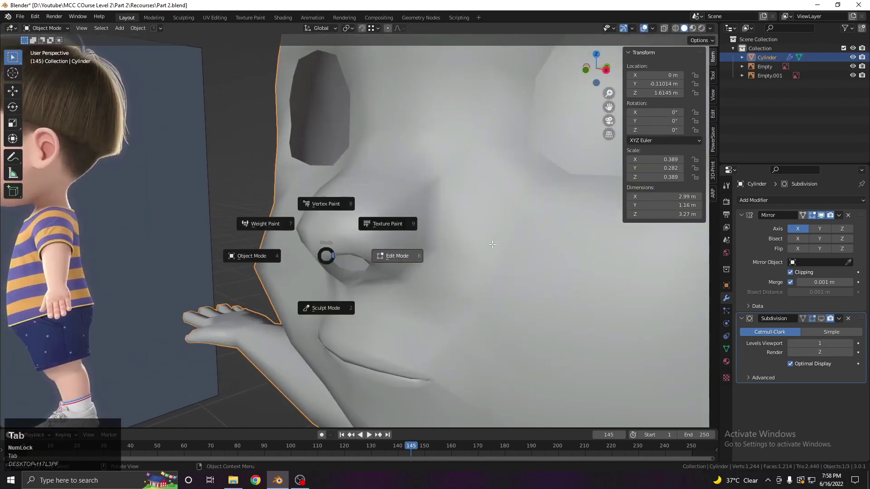
- Extrude the nostril's edge loop with a slight inward scale, without proportional editing, and move the new ring slightly into the nose
{"action": "scroll", "coordinate": [355, 241], "scroll_direction": "up", "scroll_amount": 4}
{"action": "middle_click_drag", "start_coordinate": [355, 241], "coordinate": [348, 223]}
{"action": "left_click", "coordinate": [352, 229], "text": "alt+shift"}
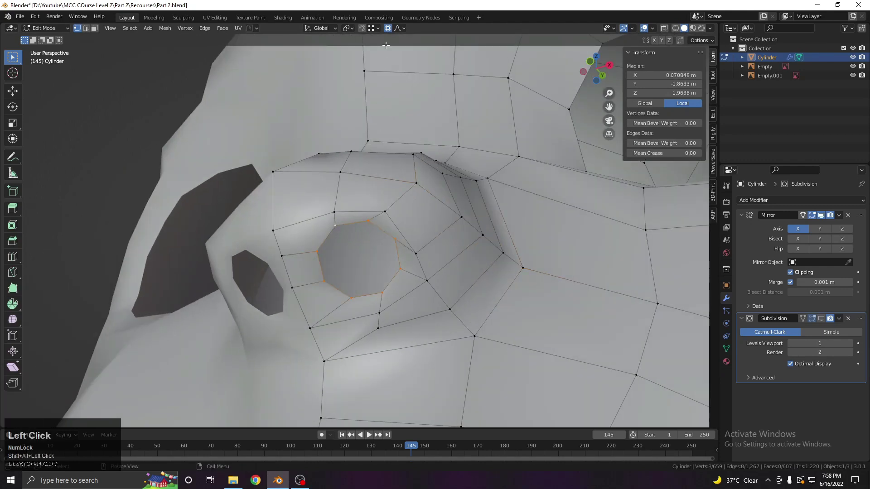
{"action": "key", "text": "e"}
{"action": "key", "text": "s"}
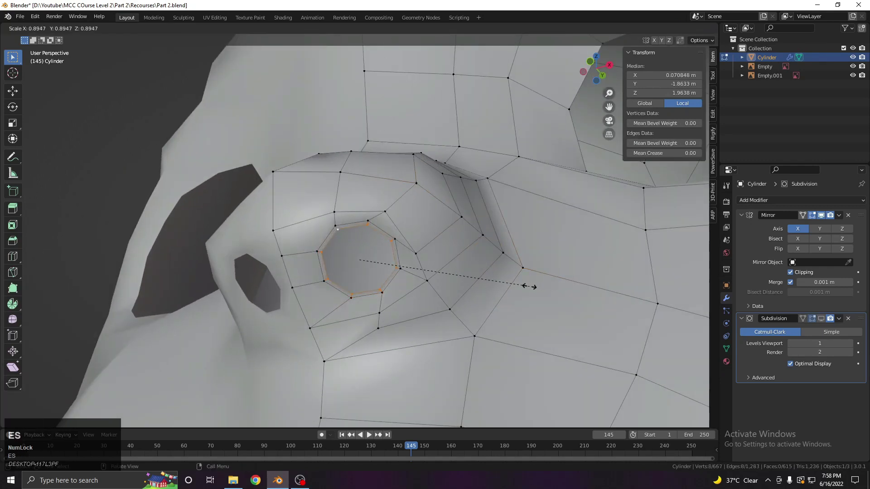
{"action": "left_click", "coordinate": [515, 286]}
{"action": "middle_click_drag", "start_coordinate": [482, 274], "coordinate": [430, 303]}
{"action": "key", "text": "g"}
{"action": "left_click", "coordinate": [405, 299]}
- Extrude the nostril ring up into the nose in the side view and scale its inner end to 0.454
{"action": "scroll", "coordinate": [424, 299], "scroll_direction": "up", "scroll_amount": 1}
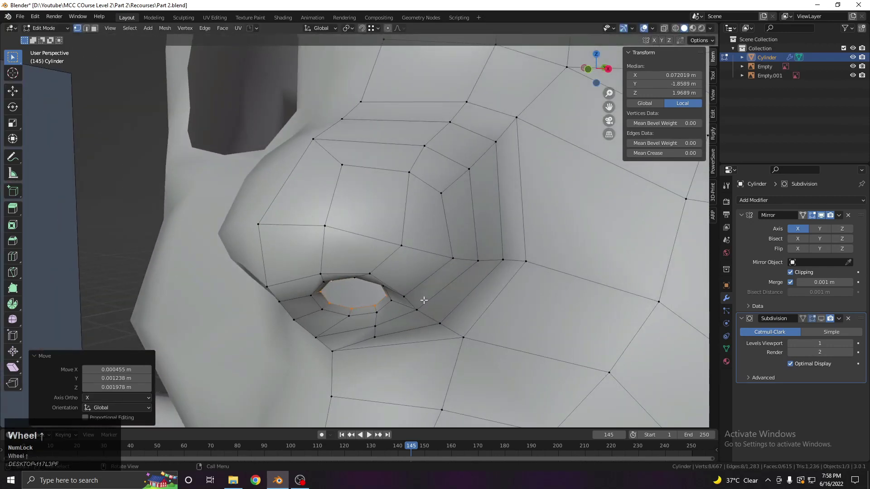
{"action": "key", "text": "KP_3"}
{"action": "key", "text": "alt+z"}
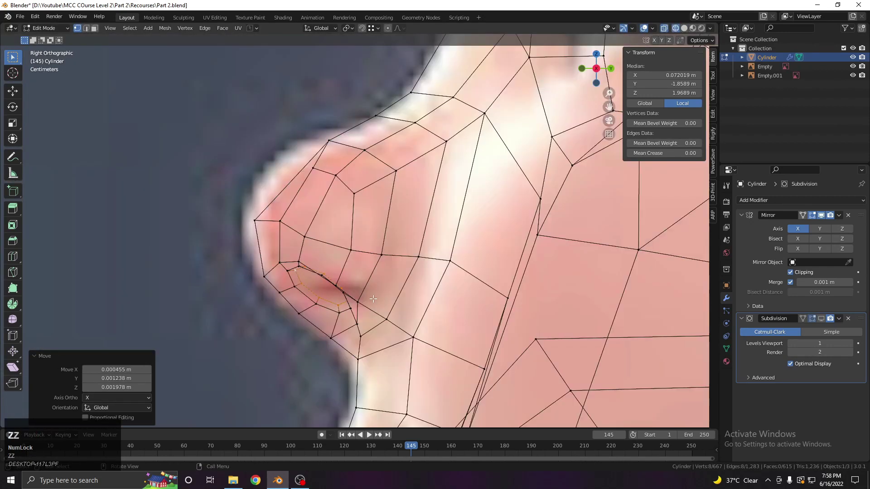
{"action": "key", "text": "e"}
{"action": "left_click", "coordinate": [410, 217]}
{"action": "key", "text": "s"}
{"action": "left_click", "coordinate": [415, 242]}
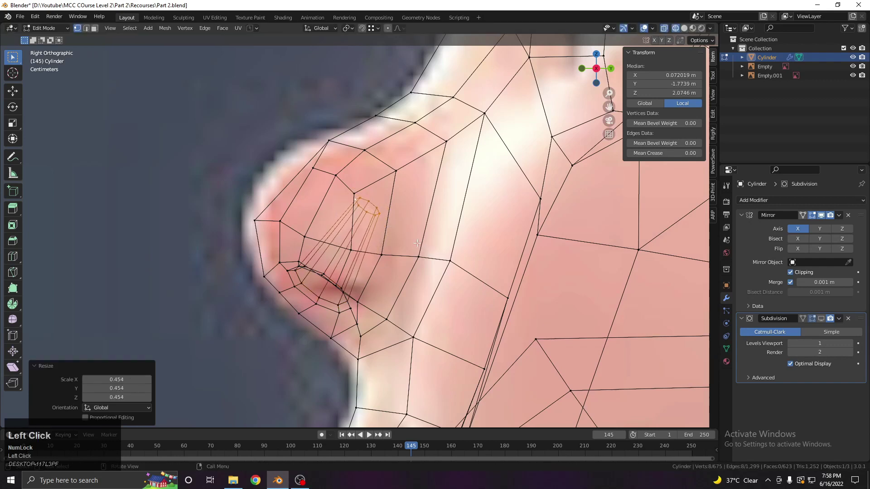
- Return to solid shading and close the inner end of the nostril cavity with a face
{"action": "key", "text": "shift+z"}
{"action": "scroll", "coordinate": [303, 249], "scroll_direction": "down", "scroll_amount": 2}
{"action": "mouse_move", "coordinate": [303, 248]}
{"action": "middle_mouse_down"}
{"action": "mouse_move", "coordinate": [391, 220]}
{"action": "mouse_move", "coordinate": [399, 225]}
{"action": "middle_mouse_up"}
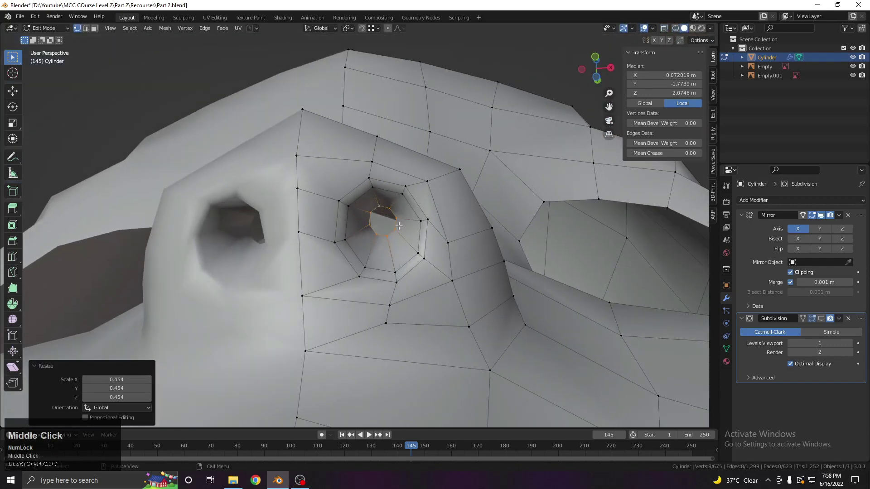
{"action": "key", "text": "f"}
{"action": "key", "text": "Tab"}
{"action": "scroll", "coordinate": [317, 222], "scroll_direction": "down", "scroll_amount": 5}
{"action": "middle_click_drag", "start_coordinate": [317, 222], "coordinate": [381, 229]}
{"action": "key", "text": "Tab"}
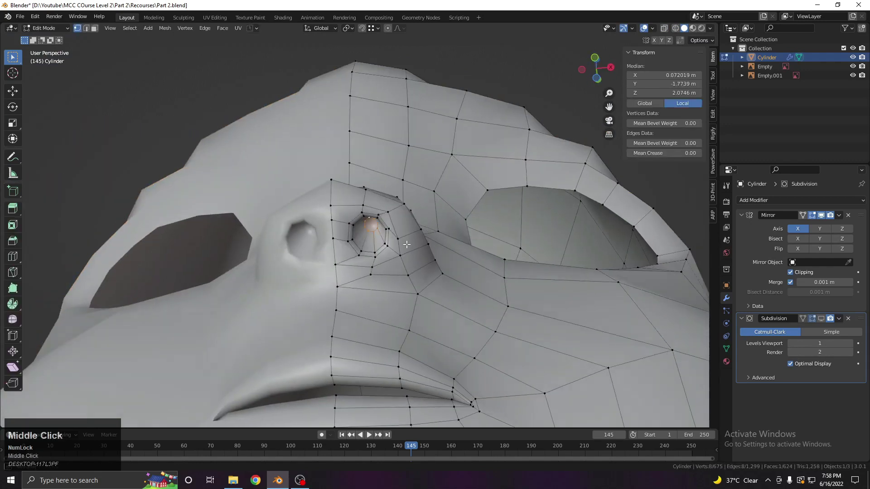
- Add a centred loop cut around the inner wall of the nostril cavity and scale the new loop
{"action": "scroll", "coordinate": [368, 258], "scroll_direction": "up", "scroll_amount": 4}
{"action": "key", "text": "ctrl+f"}
{"action": "middle_click_drag", "start_coordinate": [367, 258], "coordinate": [375, 251]}
{"action": "key", "text": "ctrl+r"}
{"action": "left_click", "coordinate": [378, 252]}
{"action": "right_click", "coordinate": [378, 253]}
{"action": "key", "text": "s"}
{"action": "left_click", "coordinate": [489, 276]}
{"action": "key", "text": "Tab"}
{"action": "scroll", "coordinate": [385, 244], "scroll_direction": "down", "scroll_amount": 5}
{"action": "mouse_move", "coordinate": [385, 245]}
{"action": "middle_mouse_down"}
{"action": "mouse_move", "coordinate": [373, 240]}
{"action": "mouse_move", "coordinate": [376, 273]}
{"action": "mouse_move", "coordinate": [423, 241]}
{"action": "mouse_move", "coordinate": [397, 233]}
{"action": "mouse_move", "coordinate": [382, 279]}
{"action": "mouse_move", "coordinate": [384, 240]}
{"action": "middle_mouse_up"}
- Select the nostril's rim loop and move it back toward the lip with proportional editing
{"action": "key", "text": "Tab"}
{"action": "scroll", "coordinate": [397, 232], "scroll_direction": "up", "scroll_amount": 3}
{"action": "left_click", "coordinate": [358, 209]}
{"action": "left_click", "coordinate": [357, 209], "text": "alt"}
{"action": "scroll", "coordinate": [381, 245], "scroll_direction": "down", "scroll_amount": 2}
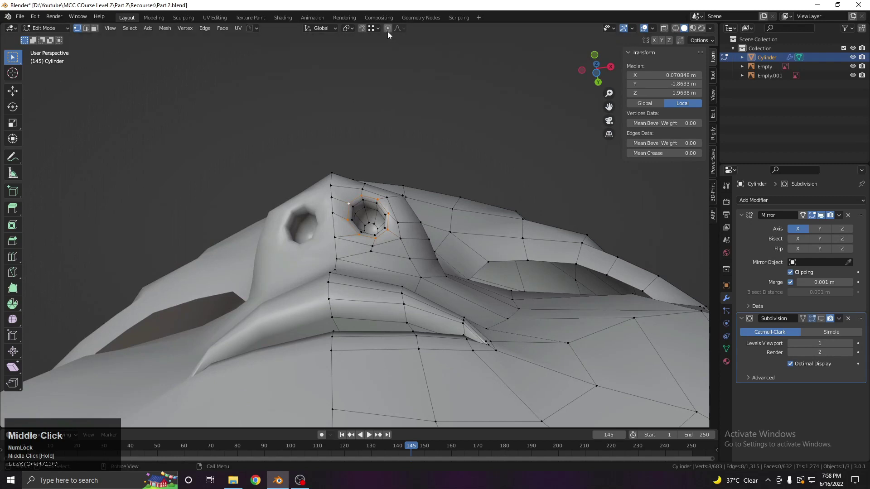
{"action": "key", "text": "g"}
{"action": "scroll", "coordinate": [390, 219], "scroll_direction": "down", "scroll_amount": 4}
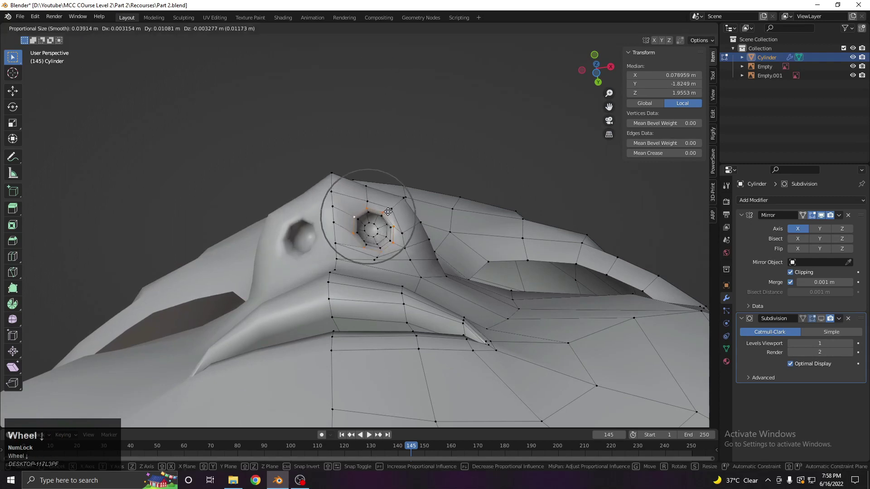
{"action": "scroll", "coordinate": [391, 219], "scroll_direction": "up", "scroll_amount": 2}
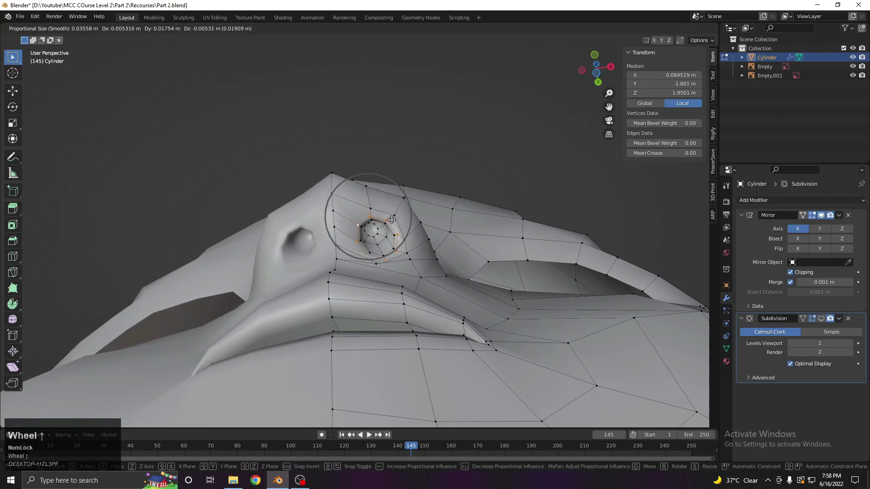
{"action": "left_click", "coordinate": [391, 220]}
- Adjust the position of the nostril rim and the vertex below it with proportional editing
{"action": "middle_click_drag", "start_coordinate": [391, 219], "coordinate": [351, 277]}
{"action": "key", "text": "g"}
{"action": "scroll", "coordinate": [363, 223], "scroll_direction": "up", "scroll_amount": 4}
{"action": "left_click", "coordinate": [363, 222]}
{"action": "scroll", "coordinate": [379, 282], "scroll_direction": "up", "scroll_amount": 1}
{"action": "left_click", "coordinate": [379, 282]}
{"action": "middle_click_drag", "start_coordinate": [351, 276], "coordinate": [347, 256], "text": "shift"}
{"action": "key", "text": "g"}
{"action": "scroll", "coordinate": [356, 250], "scroll_direction": "up", "scroll_amount": 2}
{"action": "left_click", "coordinate": [356, 250]}
- Move the vertex at the nose base below the nostril upward in small adjustments
{"action": "scroll", "coordinate": [342, 258], "scroll_direction": "up", "scroll_amount": 2}
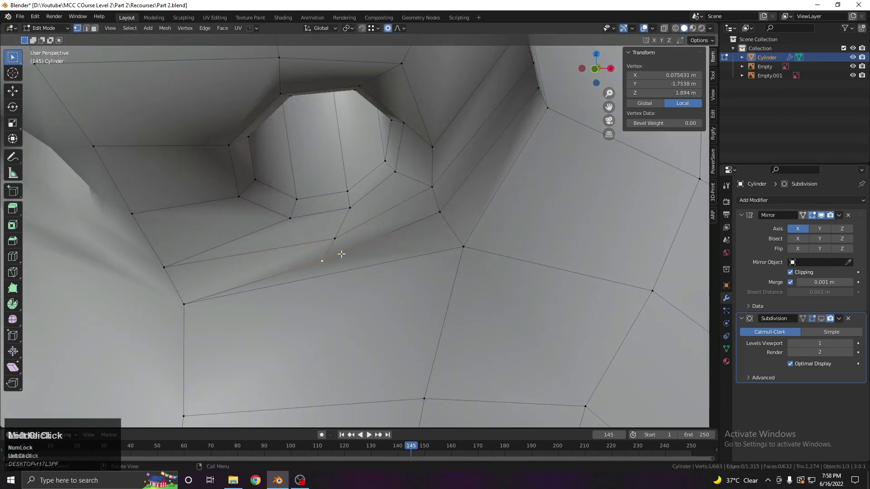
{"action": "scroll", "coordinate": [341, 254], "scroll_direction": "up", "scroll_amount": 2}
{"action": "key", "text": "g"}
{"action": "left_click", "coordinate": [326, 224]}
{"action": "key", "text": "g"}
{"action": "left_click", "coordinate": [331, 212]}
- Select the surplus edge below the nostril at the nose base and dissolve it
{"action": "scroll", "coordinate": [331, 213], "scroll_direction": "down", "scroll_amount": 3}
{"action": "middle_click_drag", "start_coordinate": [331, 213], "coordinate": [353, 235]}
{"action": "left_click", "coordinate": [355, 236]}
{"action": "scroll", "coordinate": [326, 251], "scroll_direction": "up", "scroll_amount": 3}
{"action": "left_click", "coordinate": [305, 253], "text": "shift"}
{"action": "key", "text": "x"}
{"action": "left_click", "coordinate": [363, 252]}
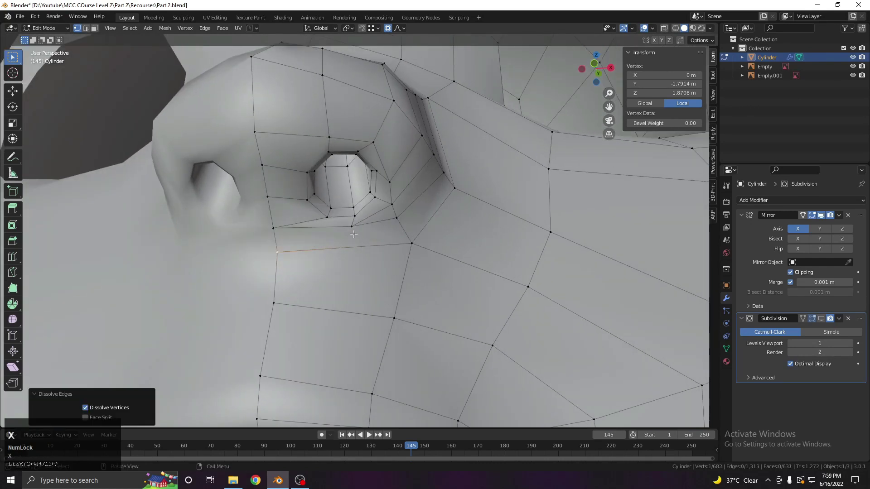
- Knife-cut an edge from the vertex below the nostril down through the faces toward the upper lip
{"action": "left_click", "coordinate": [354, 234]}
{"action": "key", "text": "j"}
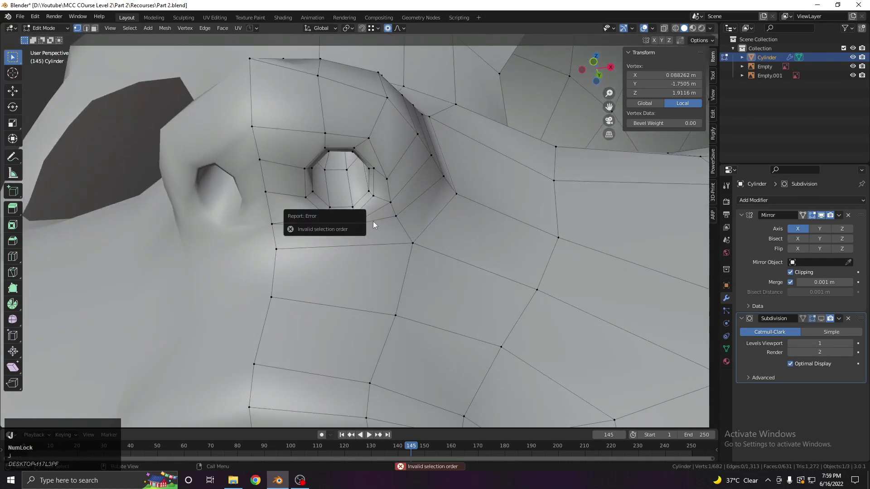
{"action": "key", "text": "j"}
{"action": "key", "text": "k"}
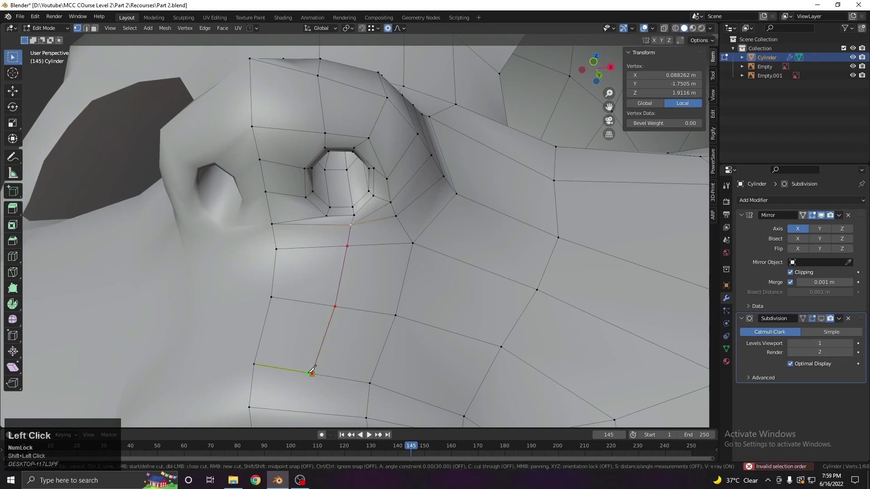
{"action": "key", "text": "Return"}
- Add a centred loop cut through the upper lip and connect it to the end of the cut below the nostril
{"action": "scroll", "coordinate": [311, 371], "scroll_direction": "down", "scroll_amount": 5}
{"action": "middle_click_drag", "start_coordinate": [336, 317], "coordinate": [360, 287]}
{"action": "scroll", "coordinate": [358, 279], "scroll_direction": "up", "scroll_amount": 2}
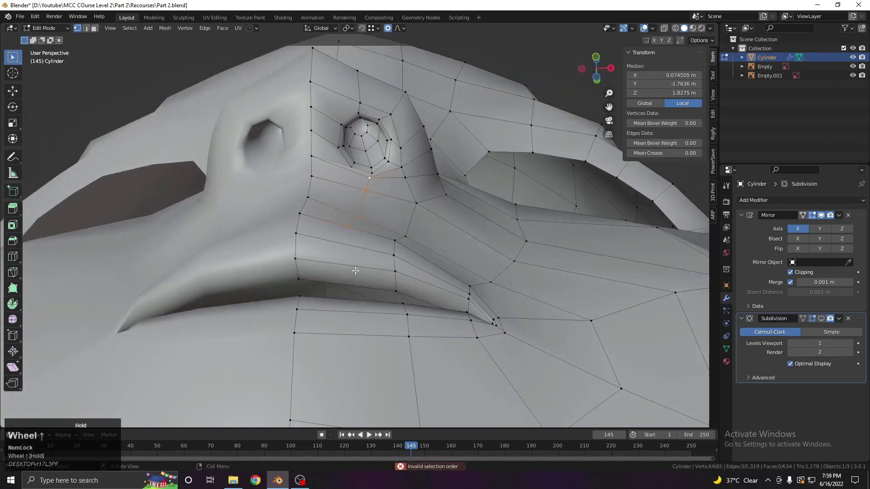
{"action": "left_click", "coordinate": [349, 273]}
{"action": "right_click", "coordinate": [349, 273]}
{"action": "left_click", "coordinate": [345, 245]}
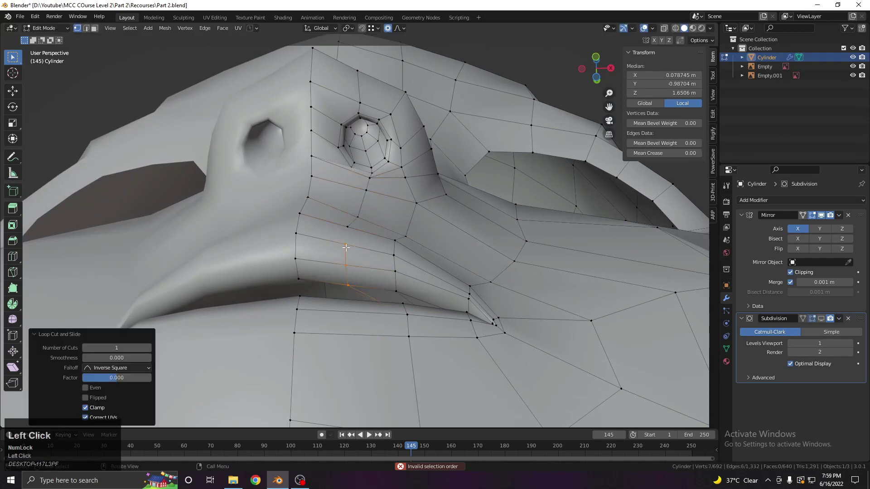
{"action": "left_click", "coordinate": [351, 225], "text": "shift"}
{"action": "key", "text": "j"}
- Dissolve the surplus edge running from the nose's centre line to the vertex below the nostril
{"action": "scroll", "coordinate": [351, 228], "scroll_direction": "down", "scroll_amount": 4}
{"action": "middle_click_drag", "start_coordinate": [352, 228], "coordinate": [346, 268]}
{"action": "scroll", "coordinate": [347, 268], "scroll_direction": "up", "scroll_amount": 3}
{"action": "mouse_move", "coordinate": [362, 213]}
{"action": "middle_mouse_down"}
{"action": "mouse_move", "coordinate": [367, 227]}
{"action": "mouse_move", "coordinate": [356, 218]}
{"action": "middle_mouse_up"}
{"action": "middle_click_drag", "start_coordinate": [355, 217], "coordinate": [330, 235], "text": "shift"}
{"action": "scroll", "coordinate": [330, 235], "scroll_direction": "down", "scroll_amount": 2}
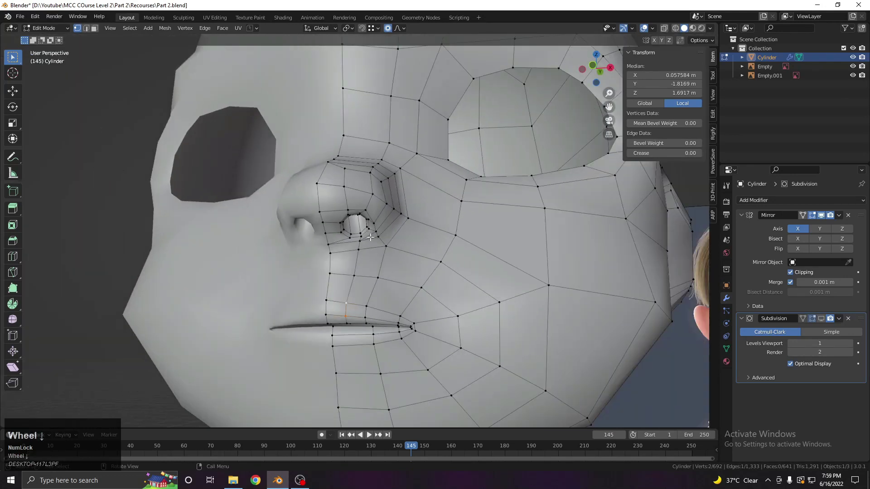
{"action": "scroll", "coordinate": [330, 235], "scroll_direction": "up", "scroll_amount": 3}
{"action": "left_click", "coordinate": [290, 251]}
{"action": "left_click", "coordinate": [336, 238], "text": "shift"}
{"action": "key", "text": "x"}
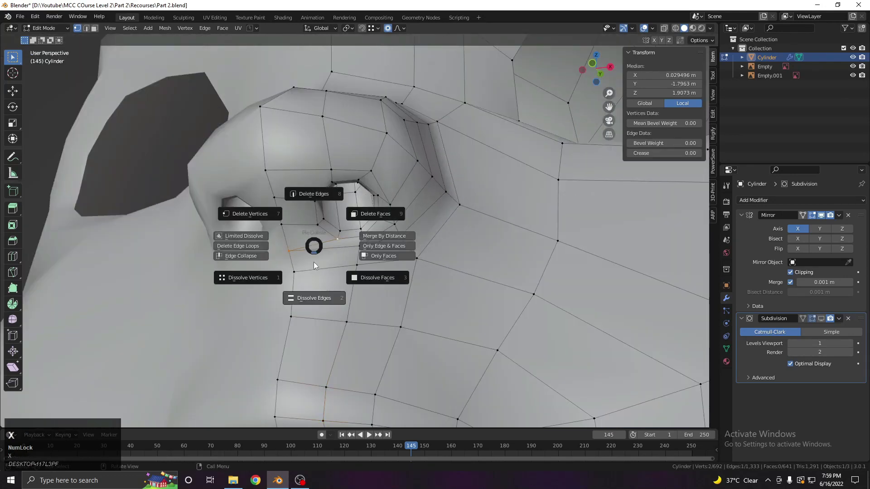
{"action": "left_click", "coordinate": [315, 276]}
- Slide the vertex below the nostril by a factor of 0.378 and knife-cut an edge from it to the nose's centre line
{"action": "middle_click_drag", "start_coordinate": [309, 240], "coordinate": [445, 252], "text": "shift"}
{"action": "scroll", "coordinate": [444, 252], "scroll_direction": "up", "scroll_amount": 1}
{"action": "left_click", "coordinate": [489, 260]}
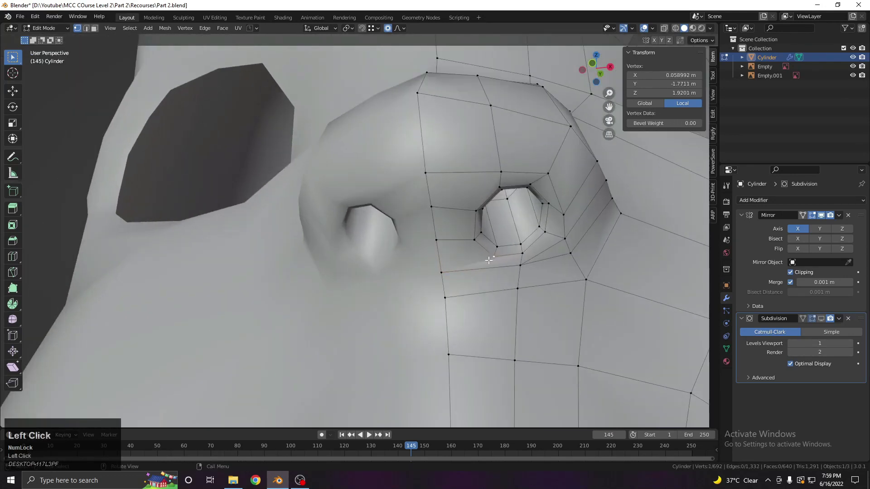
{"action": "key", "text": "shift+v"}
{"action": "left_click", "coordinate": [479, 255]}
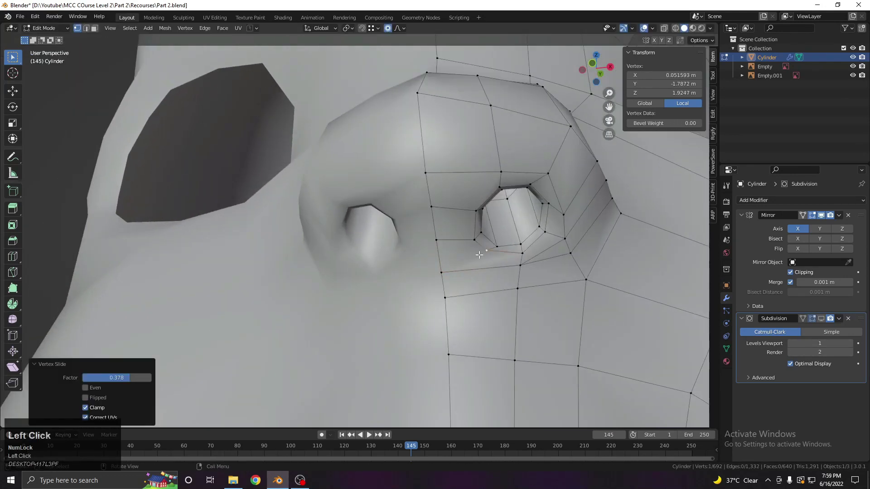
{"action": "key", "text": "k"}
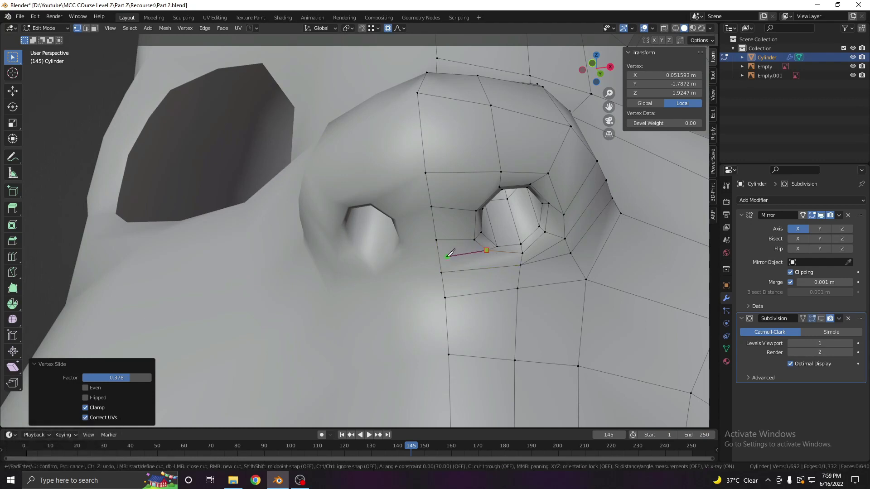
{"action": "left_click", "coordinate": [440, 258]}
{"action": "key", "text": "Return"}
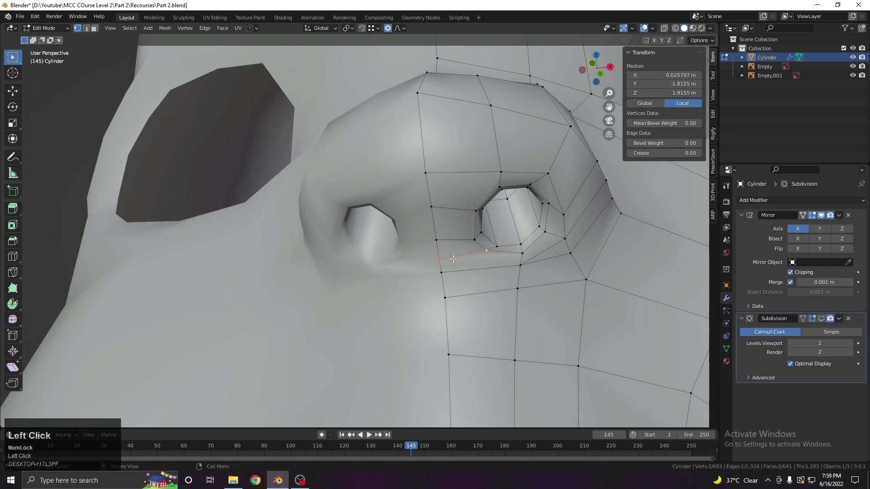
- Try knife-cutting a short edge down from the vertex below the nostril and sliding its lower end onto the centre line
{"action": "scroll", "coordinate": [484, 268], "scroll_direction": "up", "scroll_amount": 3}
{"action": "middle_click_drag", "start_coordinate": [540, 262], "coordinate": [465, 250], "text": "shift"}
{"action": "key", "text": "k"}
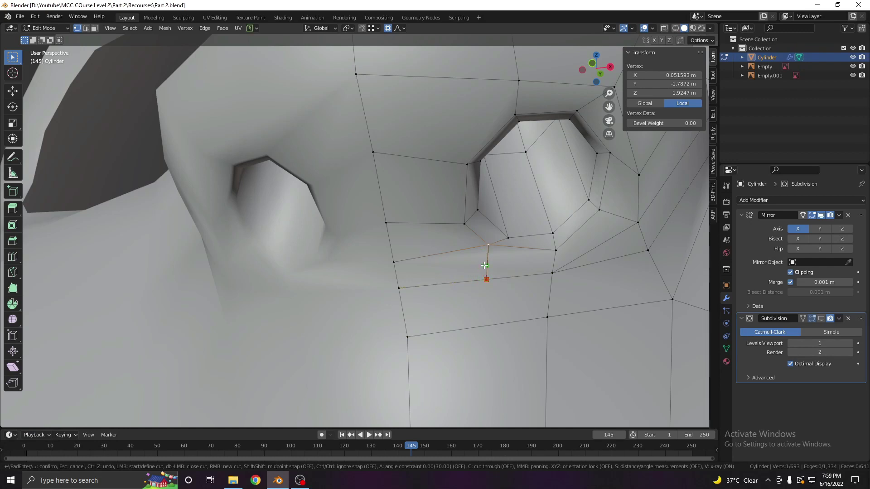
{"action": "key", "text": "Return"}
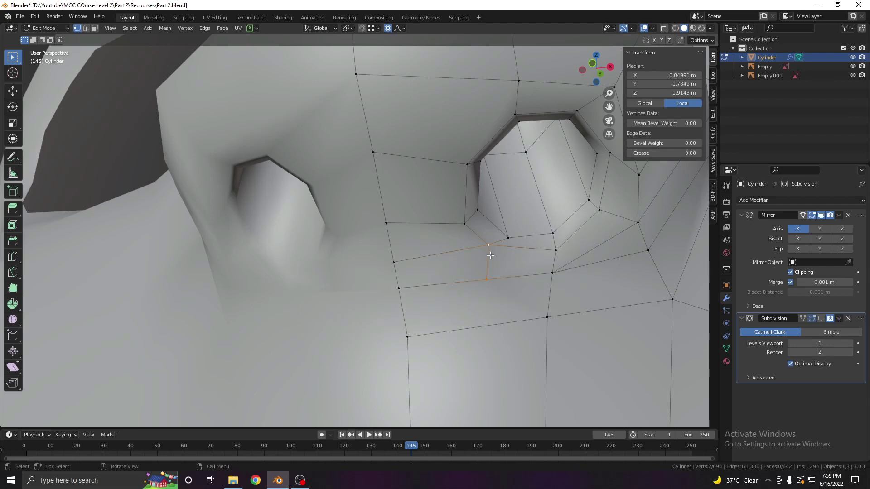
{"action": "left_click", "coordinate": [488, 280]}
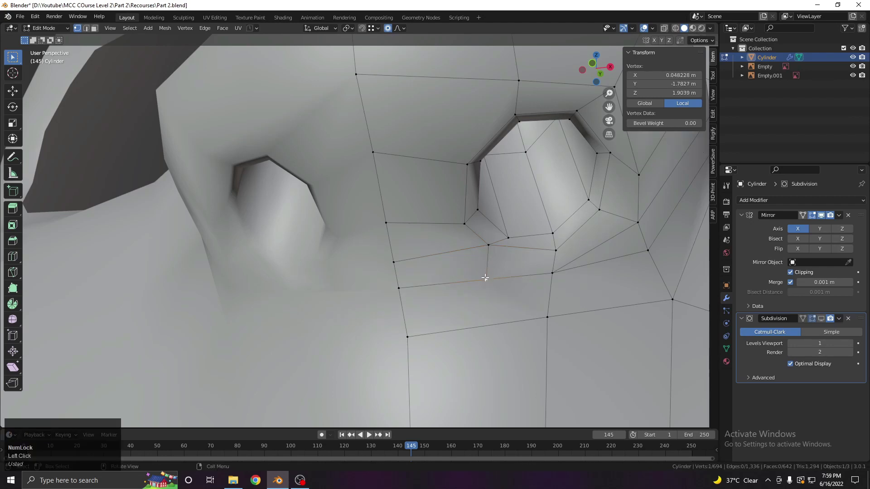
{"action": "key", "text": "g"}
{"action": "key", "text": "g"}
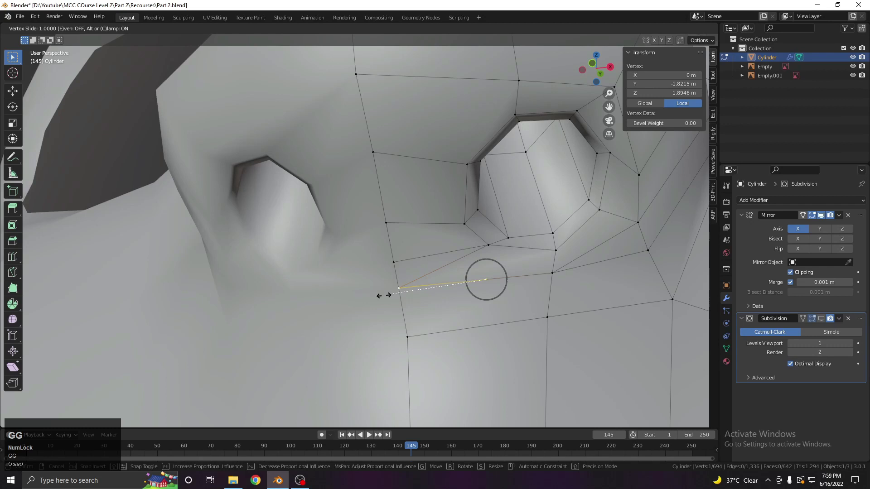
{"action": "left_click", "coordinate": [374, 296]}
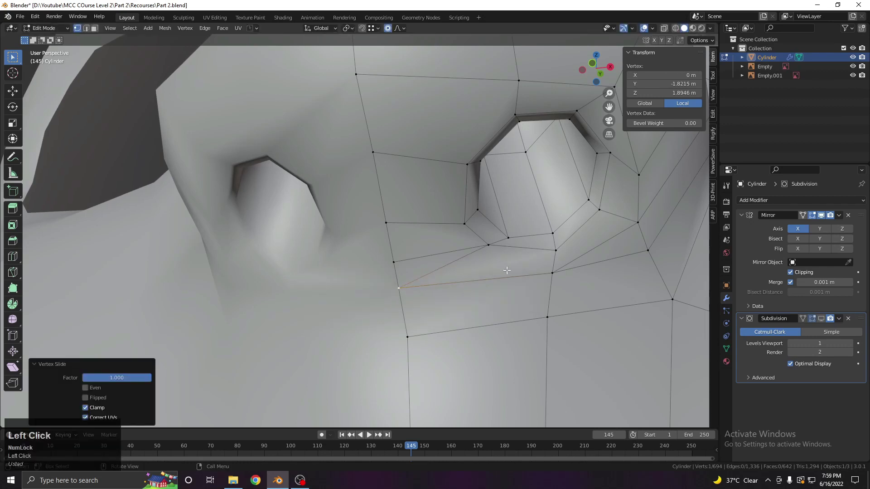
- Dissolve the extra diagonal edge between the centre line and the vertex below the nostril
{"action": "left_click", "coordinate": [487, 244], "text": "shift"}
{"action": "key", "text": "x"}
{"action": "left_click", "coordinate": [425, 257]}
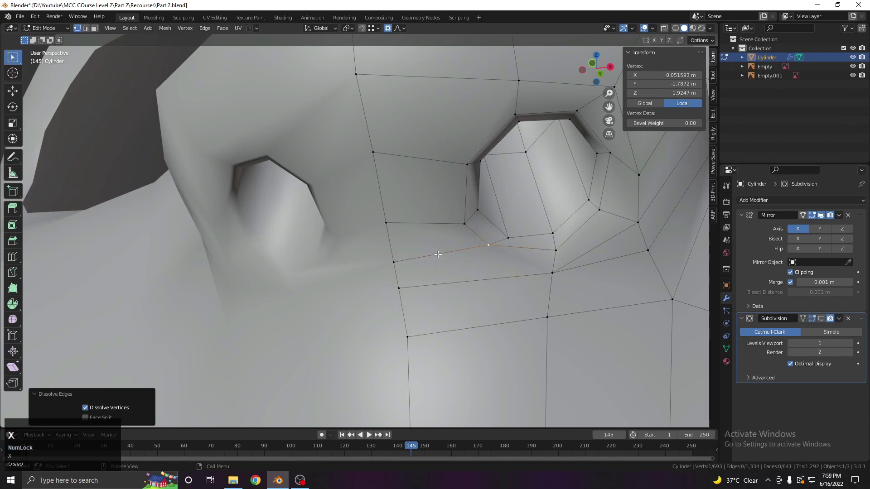
{"action": "left_click", "coordinate": [436, 251]}
- Examine the shape of the nose, nostrils and mouth from several angles in Object Mode and Edit Mode
{"action": "middle_click_drag", "start_coordinate": [437, 252], "coordinate": [394, 259]}
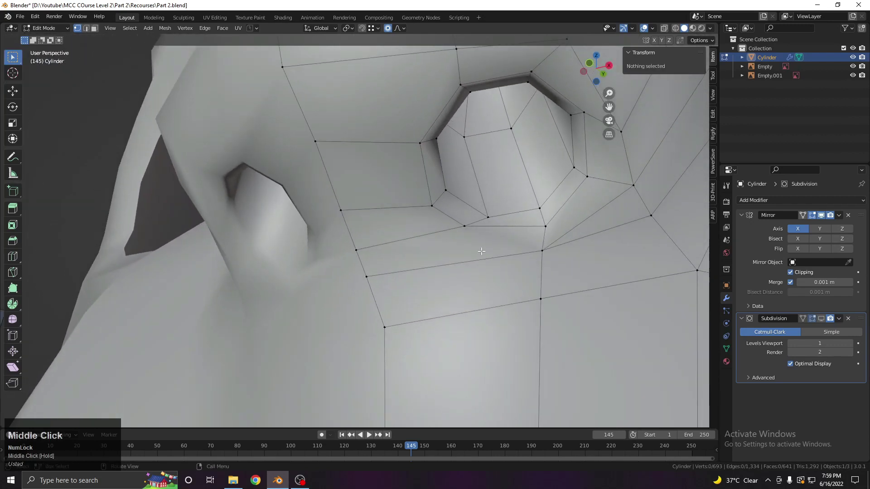
{"action": "scroll", "coordinate": [481, 251], "scroll_direction": "down", "scroll_amount": 3}
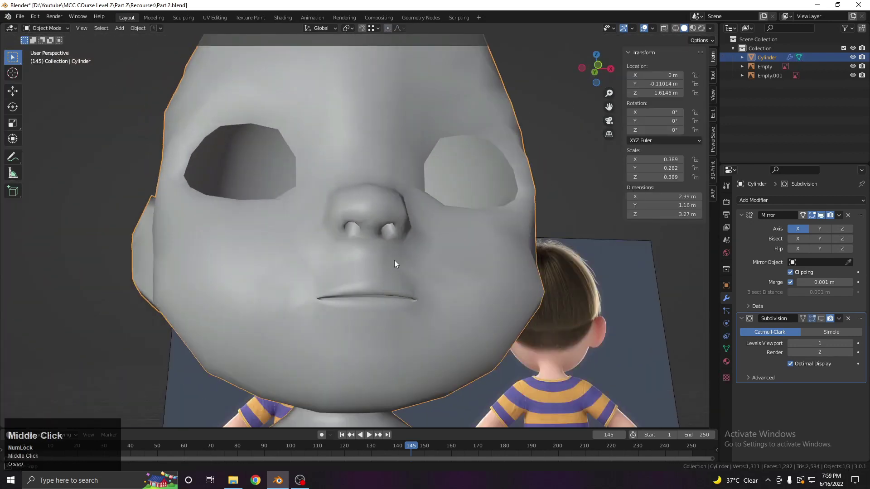
{"action": "key", "text": "Tab"}
{"action": "scroll", "coordinate": [518, 219], "scroll_direction": "up", "scroll_amount": 1}
{"action": "middle_click_drag", "start_coordinate": [505, 252], "coordinate": [526, 268]}
{"action": "key", "text": "Tab"}
{"action": "scroll", "coordinate": [378, 253], "scroll_direction": "down", "scroll_amount": 4}
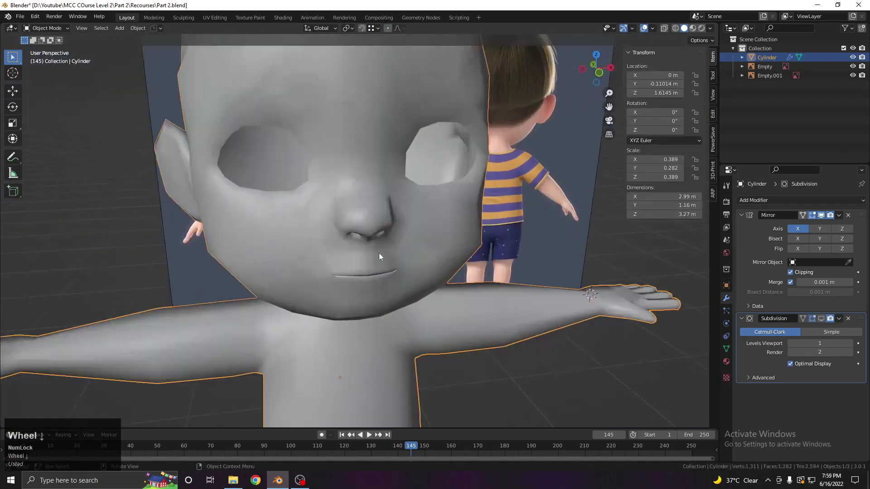
{"action": "middle_click_drag", "start_coordinate": [378, 253], "coordinate": [363, 217]}
{"action": "scroll", "coordinate": [364, 218], "scroll_direction": "up", "scroll_amount": 4}
{"action": "key", "text": "Tab"}
{"action": "middle_click_drag", "start_coordinate": [372, 281], "coordinate": [366, 217]}
{"action": "middle_click_drag", "start_coordinate": [366, 217], "coordinate": [366, 259], "text": "shift"}
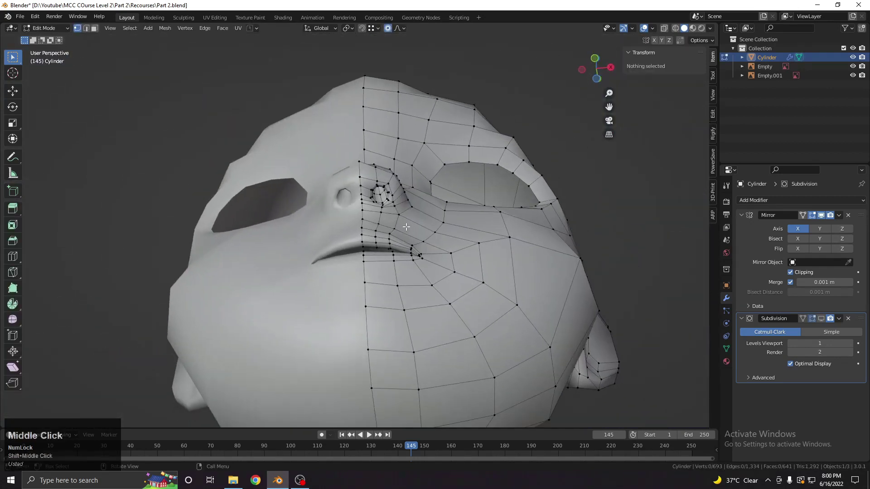
- In front view, move the upper-lip outline vertex nearest the centre line slightly upward
{"action": "key", "text": "KP_1"}
{"action": "scroll", "coordinate": [366, 259], "scroll_direction": "up", "scroll_amount": 1}
{"action": "key", "text": "z"}
{"action": "scroll", "coordinate": [384, 279], "scroll_direction": "up", "scroll_amount": 4}
{"action": "key", "text": "z"}
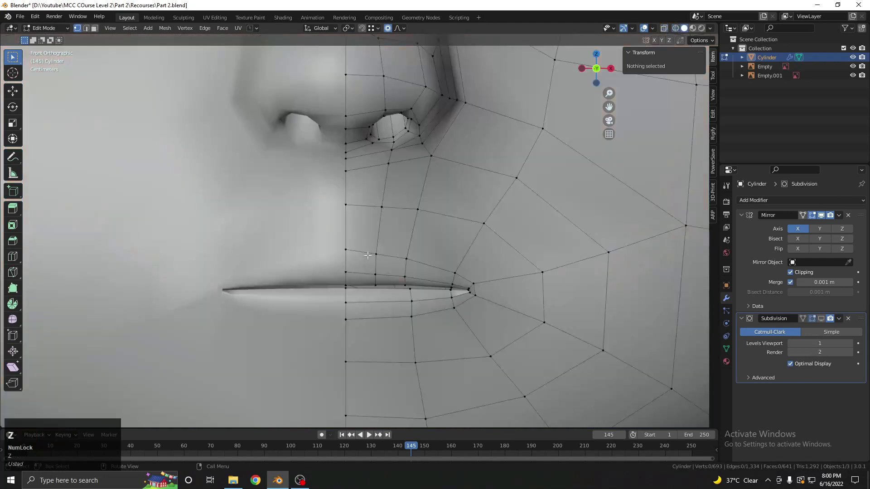
{"action": "left_click", "coordinate": [380, 254]}
{"action": "key", "text": "z"}
{"action": "left_click", "coordinate": [354, 254]}
{"action": "key", "text": "g"}
{"action": "left_click", "coordinate": [384, 252]}
- Move the next vertex outward on the upper-lip outline by about 0.002 m in X and 0.004 m in Z
{"action": "key", "text": "z"}
{"action": "left_click", "coordinate": [453, 262]}
{"action": "left_click", "coordinate": [410, 258]}
{"action": "key", "text": "g"}
{"action": "left_click", "coordinate": [424, 261]}
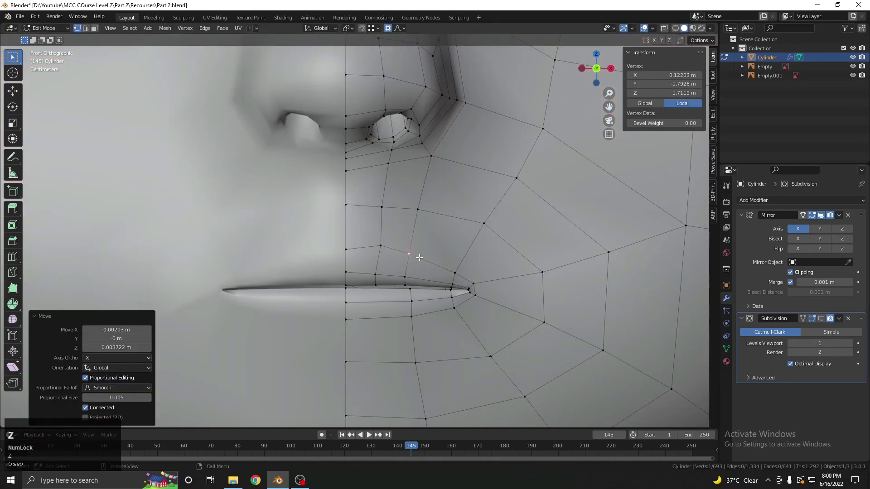
- Try to reposition the centre-line vertex of the upper-lip outline and undo the change
{"action": "scroll", "coordinate": [419, 258], "scroll_direction": "up", "scroll_amount": 3}
{"action": "left_click", "coordinate": [335, 262]}
{"action": "key", "text": "z"}
{"action": "left_click", "coordinate": [368, 277]}
{"action": "scroll", "coordinate": [415, 279], "scroll_direction": "down", "scroll_amount": 4}
{"action": "middle_click_drag", "start_coordinate": [415, 278], "coordinate": [348, 248]}
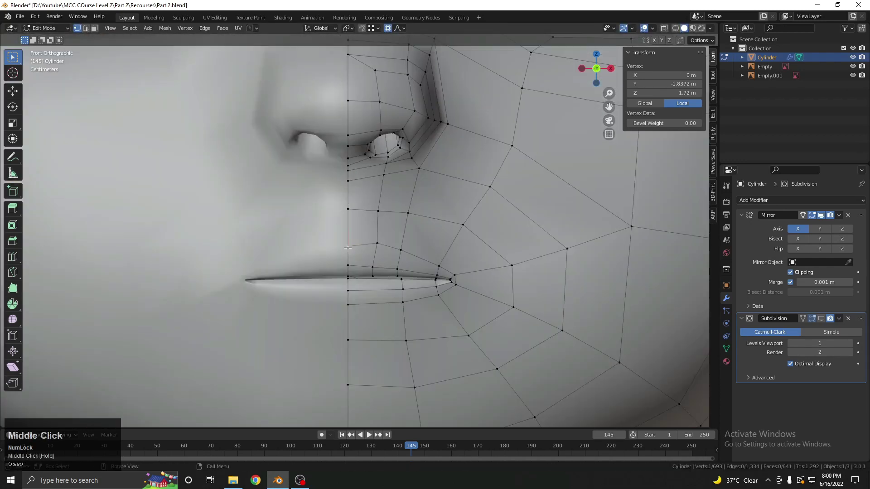
{"action": "scroll", "coordinate": [380, 249], "scroll_direction": "up", "scroll_amount": 3}
{"action": "left_click", "coordinate": [338, 269]}
{"action": "left_click", "coordinate": [373, 254]}
{"action": "key", "text": "ctrl+z"}
- Add an edge loop around the mouth and slide it by a factor of -0.879, close to the lip outline
{"action": "key", "text": "ctrl+r"}
{"action": "left_click", "coordinate": [399, 229]}
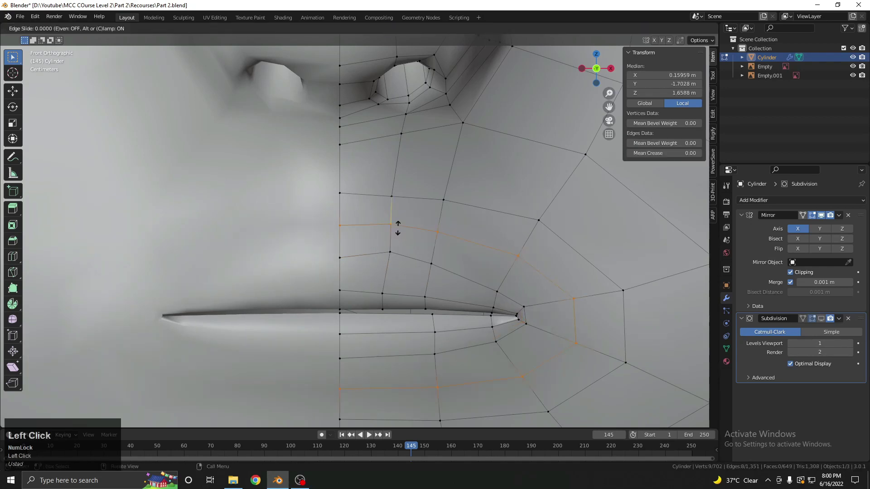
{"action": "left_click", "coordinate": [390, 252]}
{"action": "key", "text": "Tab"}
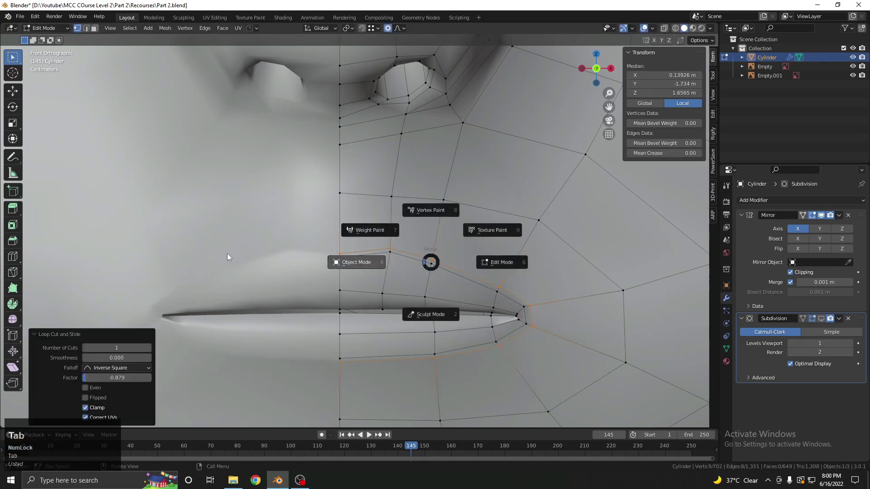
{"action": "middle_click_drag", "start_coordinate": [437, 230], "coordinate": [338, 245]}
{"action": "scroll", "coordinate": [340, 248], "scroll_direction": "up", "scroll_amount": 4}
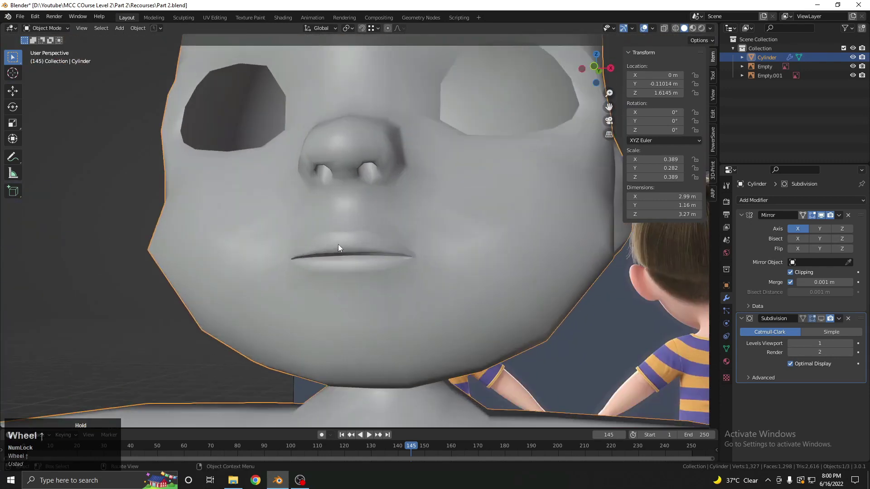
- Select the lower-lip vertices near the mouth corner and move them with proportional editing to shape the lip
{"action": "key", "text": "Tab"}
{"action": "middle_click_drag", "start_coordinate": [385, 264], "coordinate": [391, 243]}
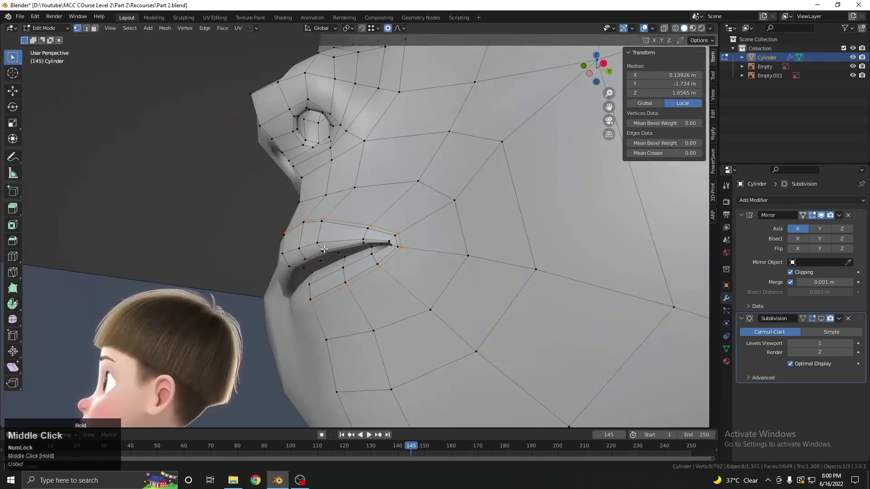
{"action": "scroll", "coordinate": [390, 243], "scroll_direction": "up", "scroll_amount": 5}
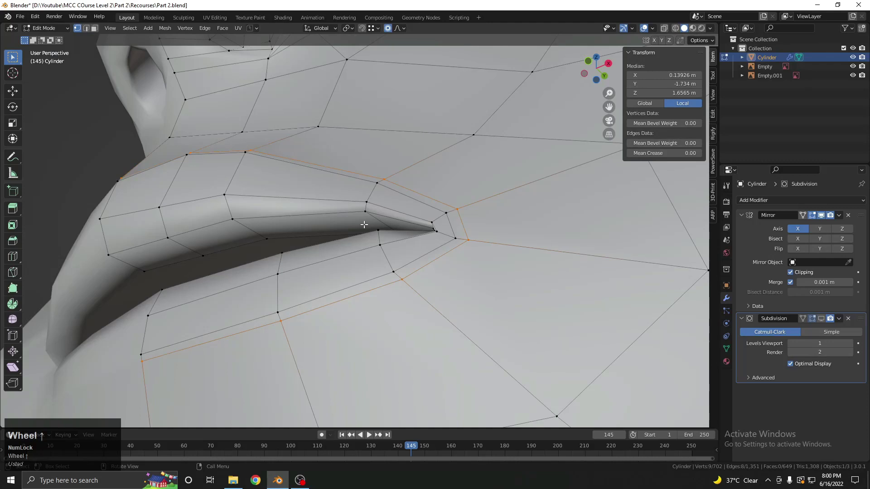
{"action": "left_click", "coordinate": [363, 224]}
{"action": "left_click", "coordinate": [380, 247], "text": "shift"}
{"action": "left_click", "coordinate": [398, 279], "text": "shift"}
{"action": "middle_click_drag", "start_coordinate": [409, 238], "coordinate": [336, 252]}
{"action": "key", "text": "g"}
{"action": "scroll", "coordinate": [393, 238], "scroll_direction": "up", "scroll_amount": 3}
{"action": "left_click", "coordinate": [393, 237]}
- Select the middle vertex column of the lower lip and move it by about -0.003 m in Y with proportional editing
{"action": "left_click", "coordinate": [280, 262]}
{"action": "middle_click_drag", "start_coordinate": [280, 262], "coordinate": [381, 265]}
{"action": "left_click", "coordinate": [292, 304], "text": "ctrl+shift"}
{"action": "key", "text": "g"}
{"action": "left_click", "coordinate": [304, 175]}
- Select the lower lip's centre-line vertex column and move it with proportional editing
{"action": "left_click", "coordinate": [329, 380]}
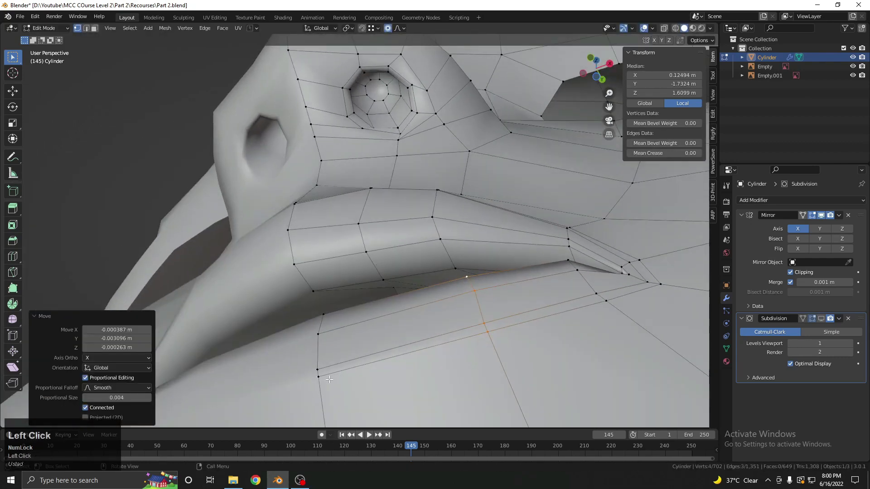
{"action": "left_click", "coordinate": [316, 370]}
{"action": "left_click", "coordinate": [323, 316], "text": "ctrl+shift"}
{"action": "mouse_move", "coordinate": [323, 316]}
{"action": "middle_mouse_down"}
{"action": "mouse_move", "coordinate": [338, 248]}
{"action": "mouse_move", "coordinate": [438, 302]}
{"action": "mouse_move", "coordinate": [342, 328]}
{"action": "mouse_move", "coordinate": [327, 309]}
{"action": "middle_mouse_up"}
{"action": "key", "text": "g"}
{"action": "left_click", "coordinate": [336, 229]}
- Return to Object Mode, enable the Subdivision modifier's viewport display and check the smoothed face
{"action": "scroll", "coordinate": [336, 229], "scroll_direction": "down", "scroll_amount": 4}
{"action": "key", "text": "Tab"}
{"action": "scroll", "coordinate": [438, 303], "scroll_direction": "down", "scroll_amount": 4}
{"action": "key", "text": "Tab"}
{"action": "middle_click_drag", "start_coordinate": [471, 267], "coordinate": [421, 286]}
{"action": "key", "text": "Tab"}
{"action": "scroll", "coordinate": [307, 241], "scroll_direction": "down", "scroll_amount": 6}
{"action": "middle_click_drag", "start_coordinate": [621, 267], "coordinate": [587, 288]}
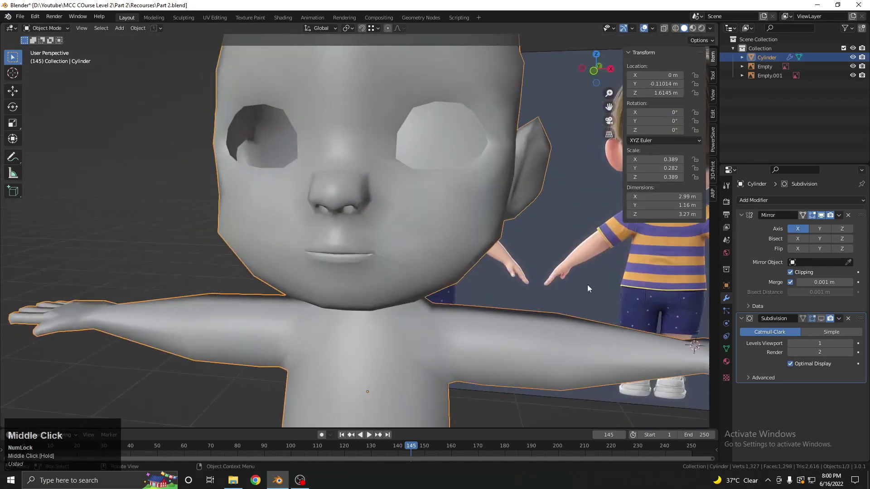
{"action": "left_click", "coordinate": [821, 319]}
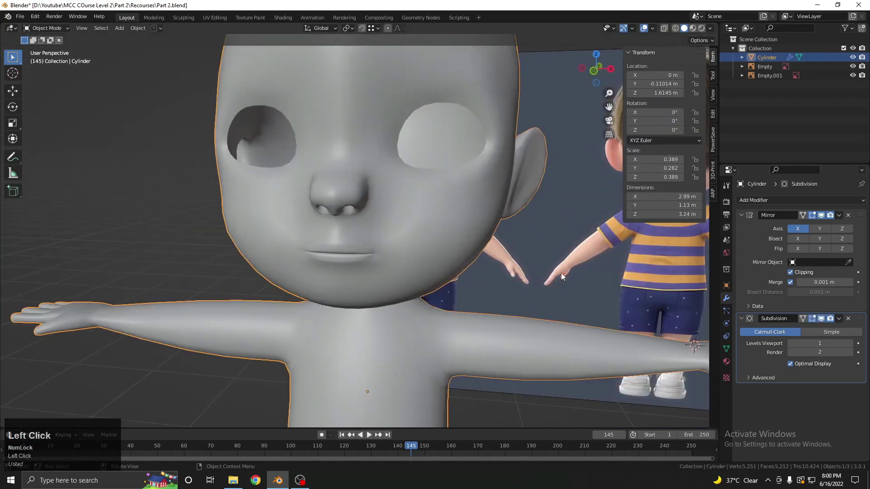
{"action": "scroll", "coordinate": [453, 267], "scroll_direction": "down", "scroll_amount": 2}
{"action": "middle_click_drag", "start_coordinate": [415, 265], "coordinate": [434, 236]}
{"action": "scroll", "coordinate": [408, 238], "scroll_direction": "up", "scroll_amount": 5}
{"action": "middle_click_drag", "start_coordinate": [329, 239], "coordinate": [311, 237]}
- Examine the smoothed mouth opening up close, comparing Object Mode with Edit Mode
{"action": "key", "text": "Tab"}
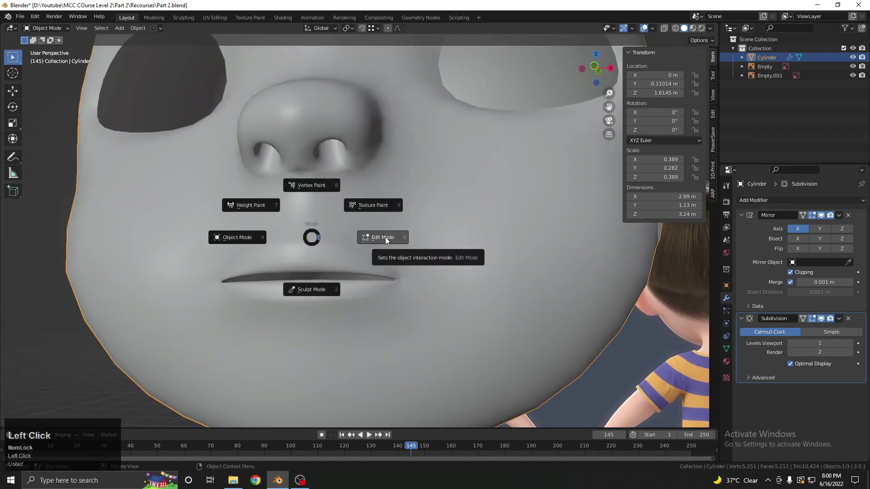
{"action": "left_click", "coordinate": [385, 237]}
{"action": "scroll", "coordinate": [408, 245], "scroll_direction": "down", "scroll_amount": 4}
{"action": "scroll", "coordinate": [407, 245], "scroll_direction": "up", "scroll_amount": 3}
{"action": "key", "text": "Tab"}
{"action": "mouse_move", "coordinate": [386, 259]}
{"action": "middle_mouse_down"}
{"action": "mouse_move", "coordinate": [357, 264]}
{"action": "mouse_move", "coordinate": [369, 273]}
{"action": "mouse_move", "coordinate": [383, 264]}
{"action": "middle_mouse_up"}
{"action": "scroll", "coordinate": [369, 273], "scroll_direction": "up", "scroll_amount": 5}
{"action": "key", "text": "Tab"}
- Select the inner edge loops of the lips and examine the mouth opening in Edit Mode and Object Mode
{"action": "left_click", "coordinate": [400, 287]}
{"action": "scroll", "coordinate": [382, 264], "scroll_direction": "up", "scroll_amount": 3}
{"action": "left_click", "coordinate": [356, 301]}
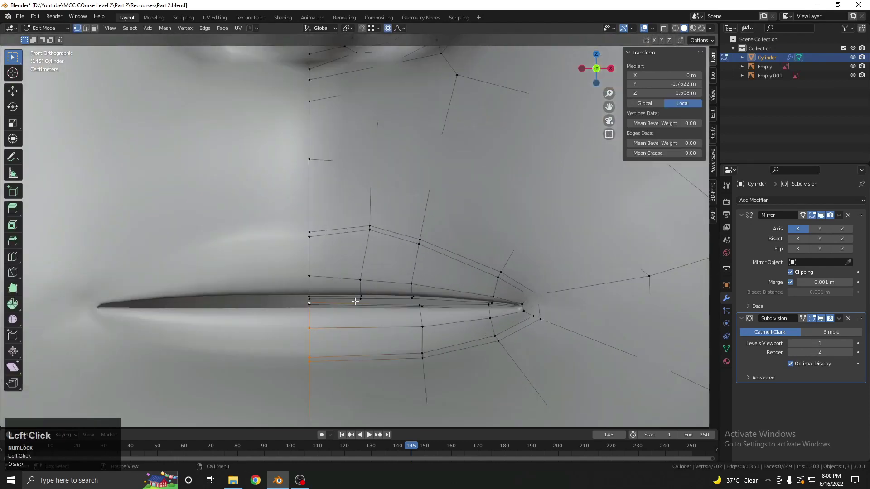
{"action": "middle_click_drag", "start_coordinate": [370, 300], "coordinate": [398, 299]}
{"action": "key", "text": "z"}
{"action": "left_click", "coordinate": [513, 321]}
{"action": "middle_click_drag", "start_coordinate": [514, 321], "coordinate": [452, 301]}
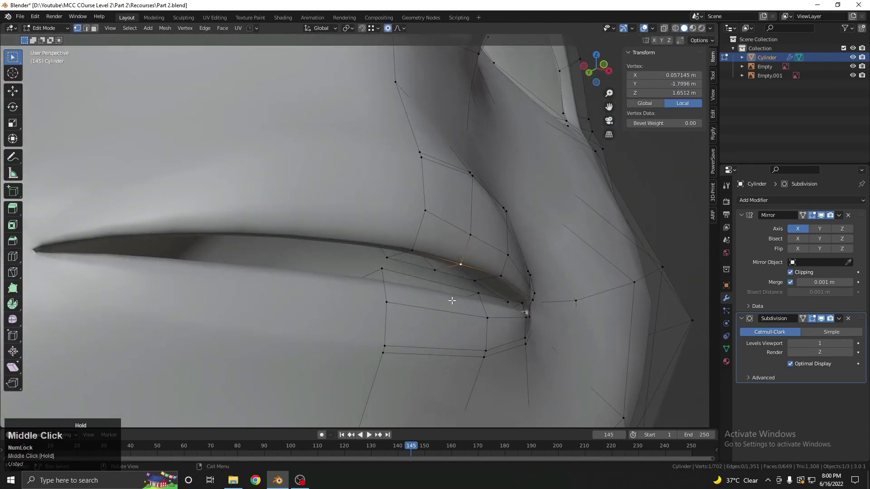
{"action": "left_click", "coordinate": [424, 267], "text": "alt+shift"}
{"action": "left_click", "coordinate": [423, 267], "text": "alt+shift"}
{"action": "mouse_move", "coordinate": [423, 267]}
{"action": "middle_mouse_down", "text": "shift"}
{"action": "mouse_move", "coordinate": [452, 300]}
{"action": "mouse_move", "coordinate": [414, 303]}
{"action": "mouse_move", "coordinate": [442, 305]}
{"action": "middle_mouse_up", "text": "shift"}
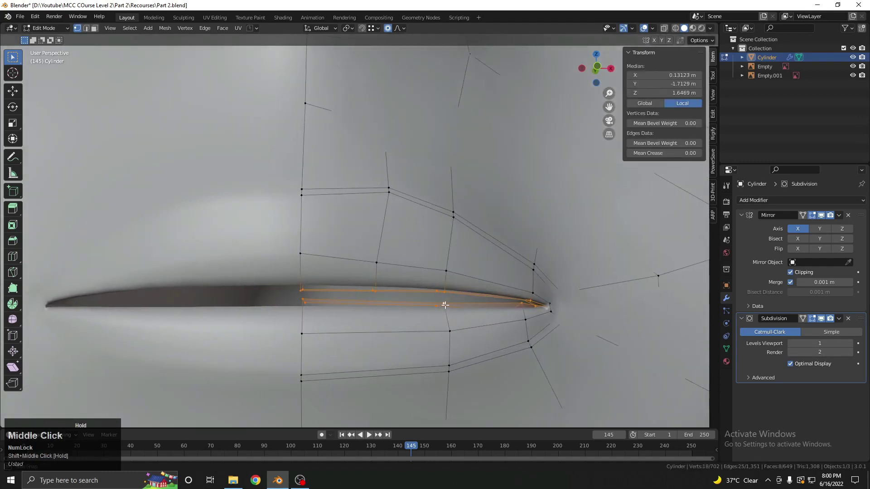
{"action": "mouse_move", "coordinate": [665, 153]}
{"action": "left_mouse_down"}
{"action": "mouse_move", "coordinate": [693, 153]}
{"action": "mouse_move", "coordinate": [665, 153]}
{"action": "left_mouse_up"}
{"action": "key", "text": "Tab"}
{"action": "scroll", "coordinate": [432, 246], "scroll_direction": "down", "scroll_amount": 2}
{"action": "middle_click_drag", "start_coordinate": [431, 246], "coordinate": [373, 256]}
{"action": "key", "text": "Tab"}
- Select the upper lip's inner edges beside the centre line and lower them about 0.0037 m in Z with proportional editing
{"action": "left_click", "coordinate": [493, 265]}
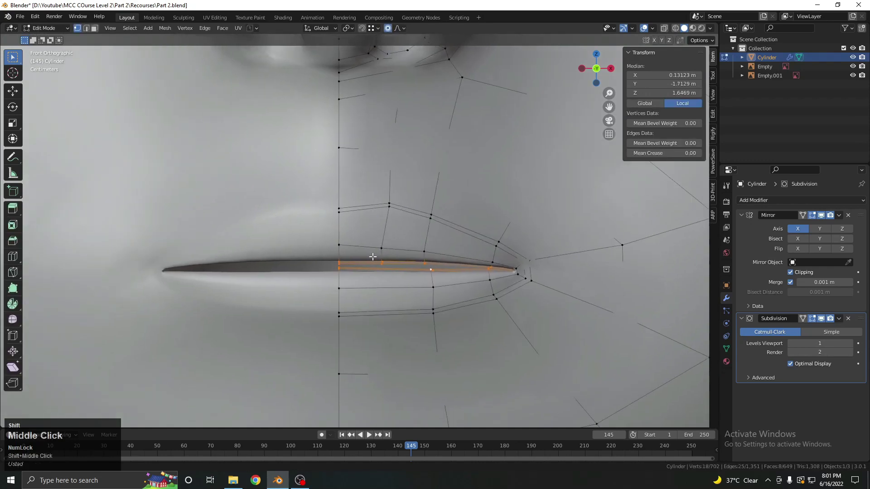
{"action": "scroll", "coordinate": [373, 275], "scroll_direction": "up", "scroll_amount": 3}
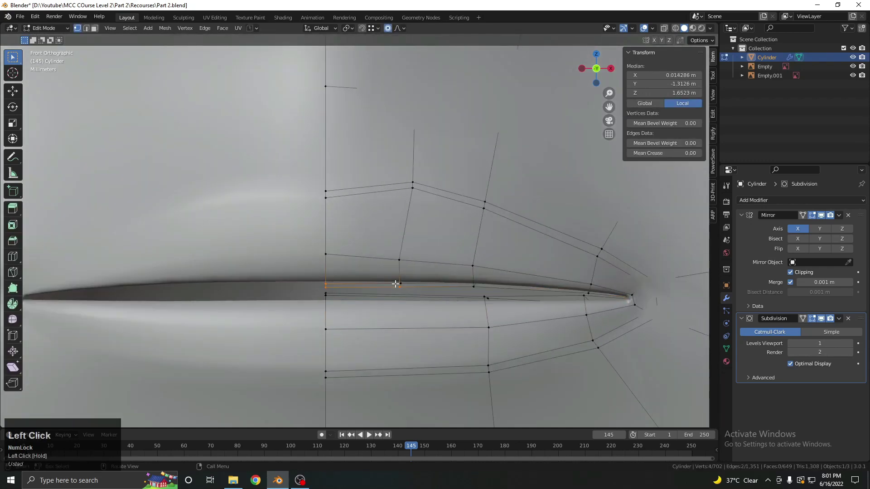
{"action": "key", "text": "g"}
{"action": "key", "text": "z"}
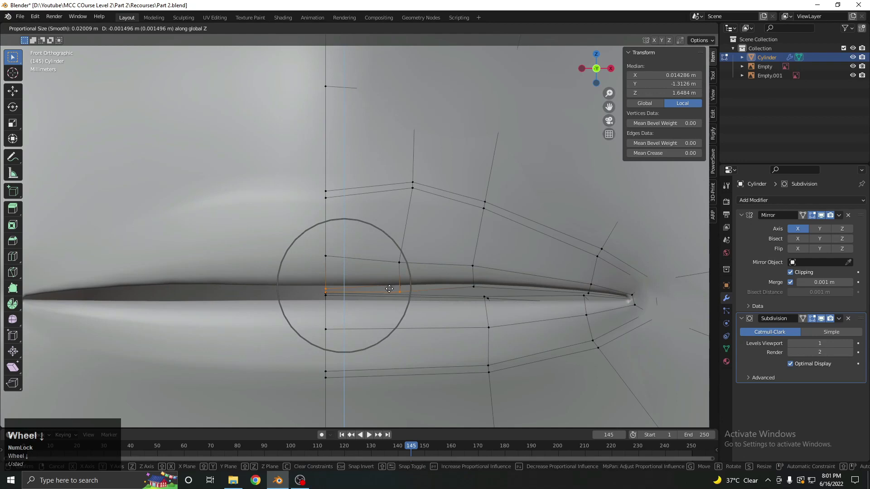
{"action": "scroll", "coordinate": [390, 290], "scroll_direction": "down", "scroll_amount": 7}
{"action": "scroll", "coordinate": [385, 299], "scroll_direction": "down", "scroll_amount": 4}
{"action": "left_click", "coordinate": [379, 308]}
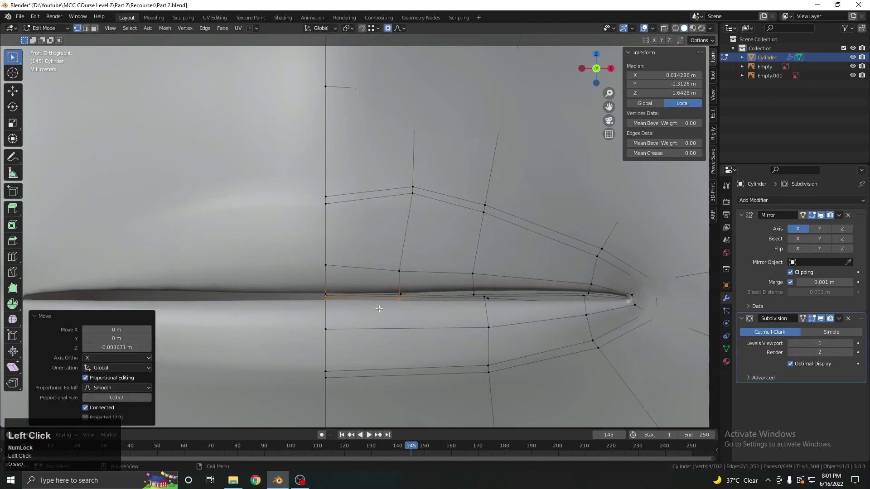
- Select the inner centre-line vertex of the mouth in wireframe view and move it with proportional editing
{"action": "left_click", "coordinate": [323, 300]}
{"action": "key", "text": "g"}
{"action": "right_click", "coordinate": [336, 301]}
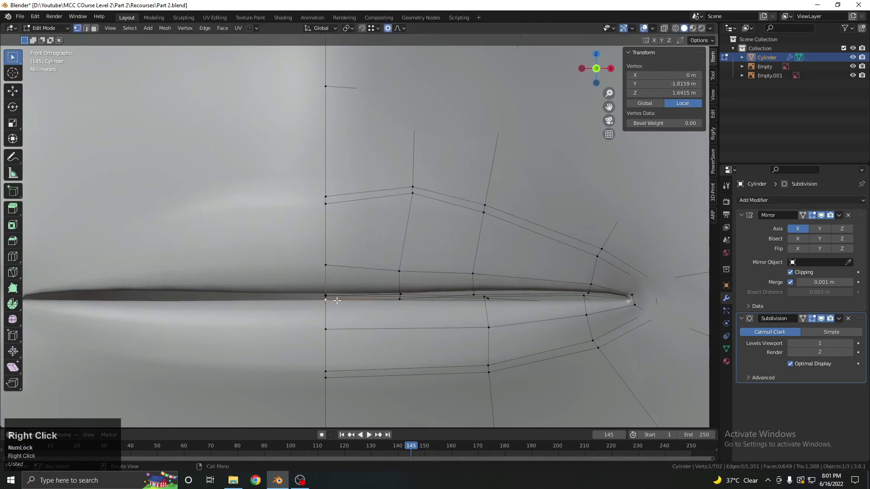
{"action": "key", "text": "shift+z"}
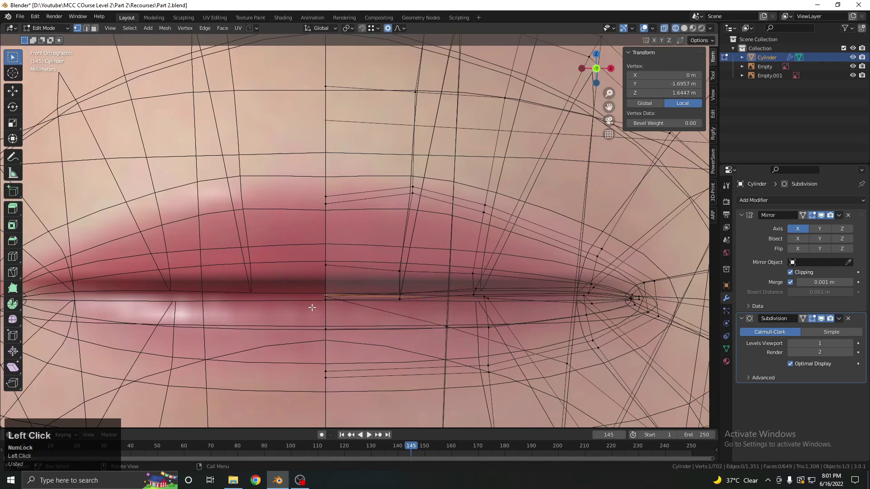
{"action": "key", "text": "shift+z"}
{"action": "key", "text": "g"}
{"action": "scroll", "coordinate": [361, 289], "scroll_direction": "down", "scroll_amount": 4}
{"action": "left_click", "coordinate": [361, 290]}
- Try moving the mouth-corner vertex vertically with proportional editing and undo the move
{"action": "left_click", "coordinate": [585, 291]}
{"action": "left_click", "coordinate": [661, 288]}
{"action": "key", "text": "g"}
{"action": "key", "text": "z"}
{"action": "left_click", "coordinate": [662, 282]}
{"action": "key", "text": "ctrl+z"}
- Try shifting the mouth corner about 0.0014 m in X and 0.003 m in Z with proportional editing, and undo it
{"action": "scroll", "coordinate": [669, 310], "scroll_direction": "down", "scroll_amount": 5}
{"action": "key", "text": "r"}
{"action": "scroll", "coordinate": [612, 284], "scroll_direction": "up", "scroll_amount": 2}
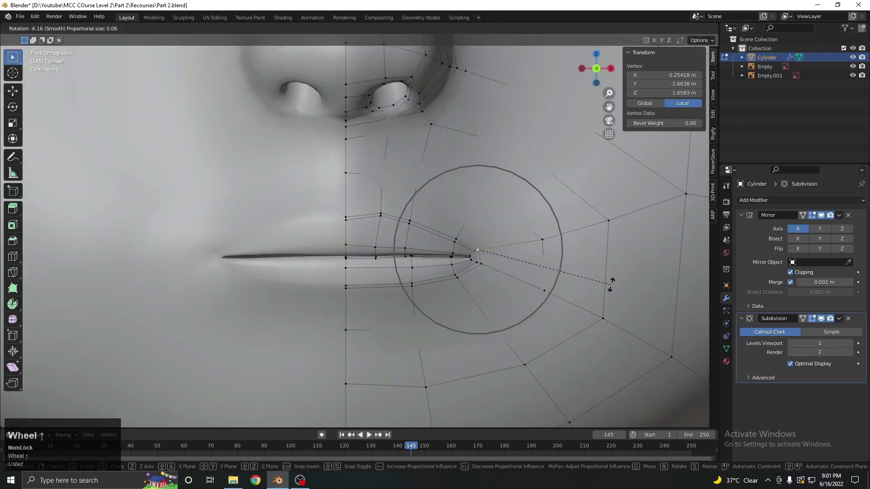
{"action": "left_click", "coordinate": [584, 278]}
{"action": "key", "text": "r"}
{"action": "left_click", "coordinate": [572, 259]}
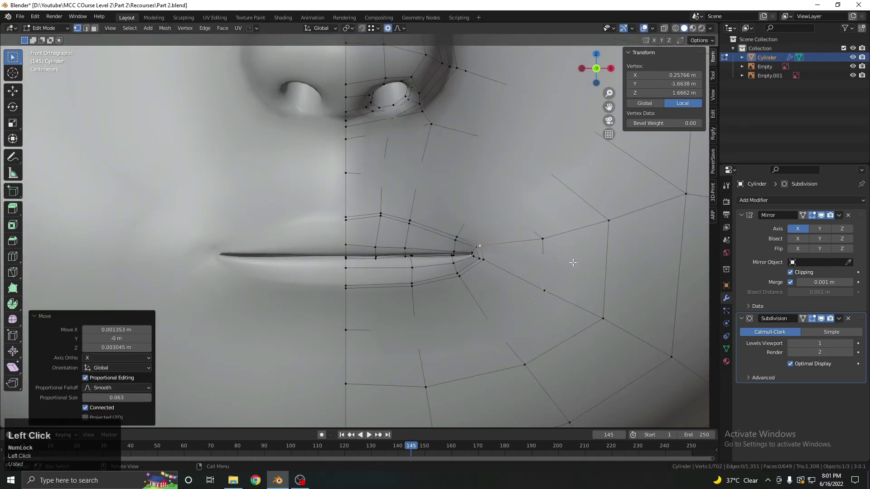
{"action": "key", "text": "Tab"}
{"action": "scroll", "coordinate": [480, 263], "scroll_direction": "down", "scroll_amount": 3}
{"action": "scroll", "coordinate": [396, 259], "scroll_direction": "down", "scroll_amount": 8}
{"action": "key", "text": "Tab"}
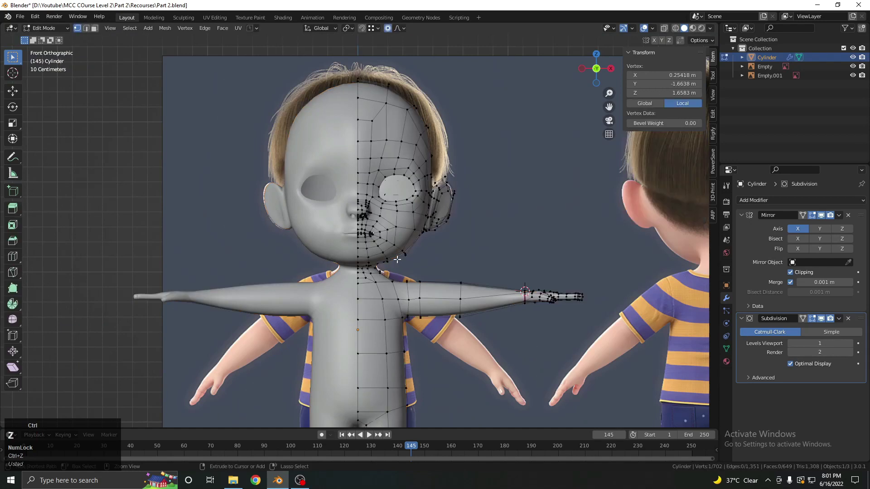
- Review the whole face in Object Mode, return to Edit Mode and disable the Subdivision modifier's viewport display
{"action": "scroll", "coordinate": [424, 256], "scroll_direction": "up", "scroll_amount": 8}
{"action": "key", "text": "Tab"}
{"action": "scroll", "coordinate": [391, 258], "scroll_direction": "down", "scroll_amount": 11}
{"action": "scroll", "coordinate": [376, 202], "scroll_direction": "up", "scroll_amount": 5}
{"action": "middle_click_drag", "start_coordinate": [377, 202], "coordinate": [401, 222], "text": "shift"}
{"action": "key", "text": "Tab"}
{"action": "scroll", "coordinate": [401, 222], "scroll_direction": "up", "scroll_amount": 4}
{"action": "left_click", "coordinate": [821, 319]}
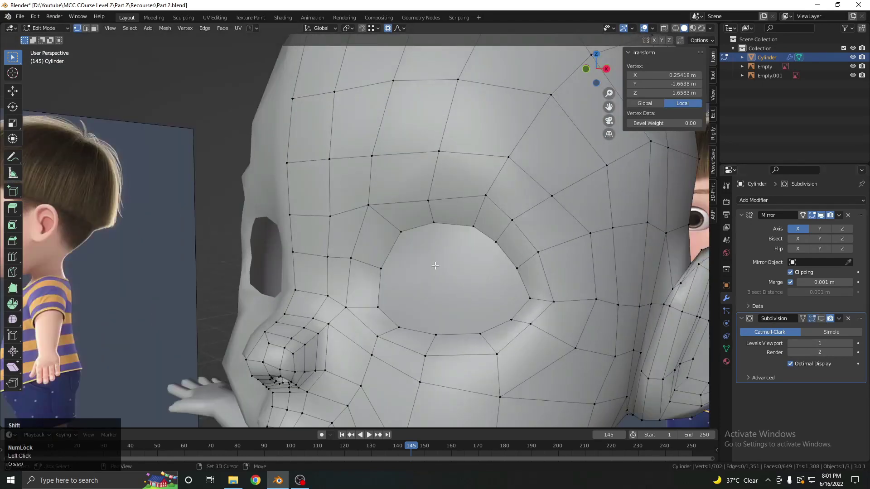
- Select the eye opening's edge loop and extrude it inward with a scale of 0.884
{"action": "scroll", "coordinate": [391, 228], "scroll_direction": "up", "scroll_amount": 2}
{"action": "left_click", "coordinate": [388, 228], "text": "alt+shift"}
{"action": "scroll", "coordinate": [388, 229], "scroll_direction": "down", "scroll_amount": 1}
{"action": "middle_click_drag", "start_coordinate": [491, 264], "coordinate": [523, 293]}
{"action": "key", "text": "e"}
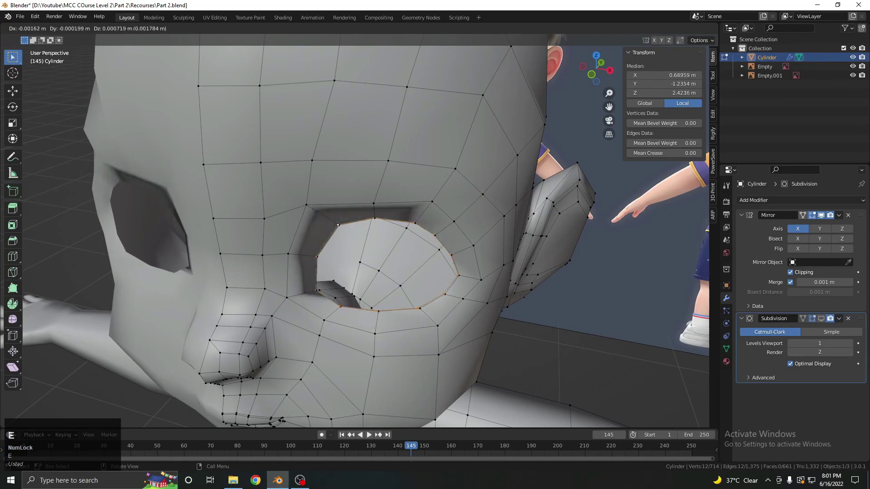
{"action": "key", "text": "s"}
{"action": "left_click", "coordinate": [524, 291]}
- Push the new inner eye loop back about 0.013 m in Y with proportional editing
{"action": "middle_click_drag", "start_coordinate": [453, 297], "coordinate": [436, 300]}
{"action": "key", "text": "g"}
{"action": "key", "text": "y"}
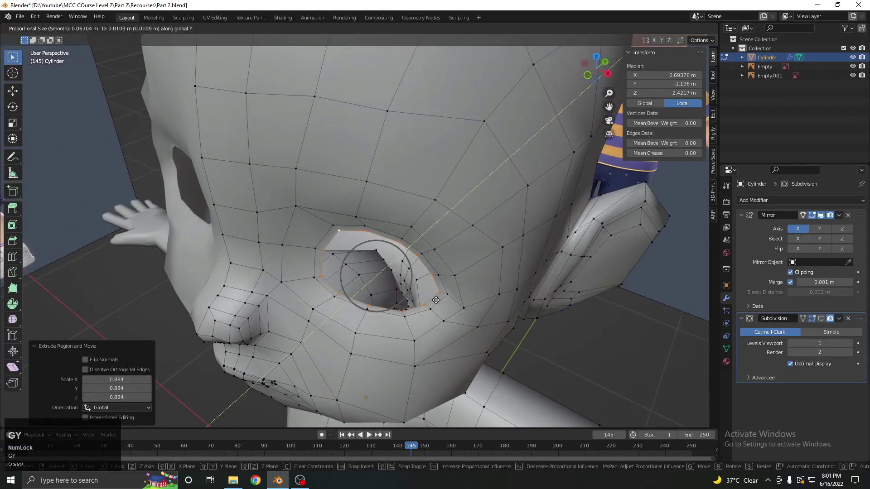
{"action": "left_click", "coordinate": [436, 298]}
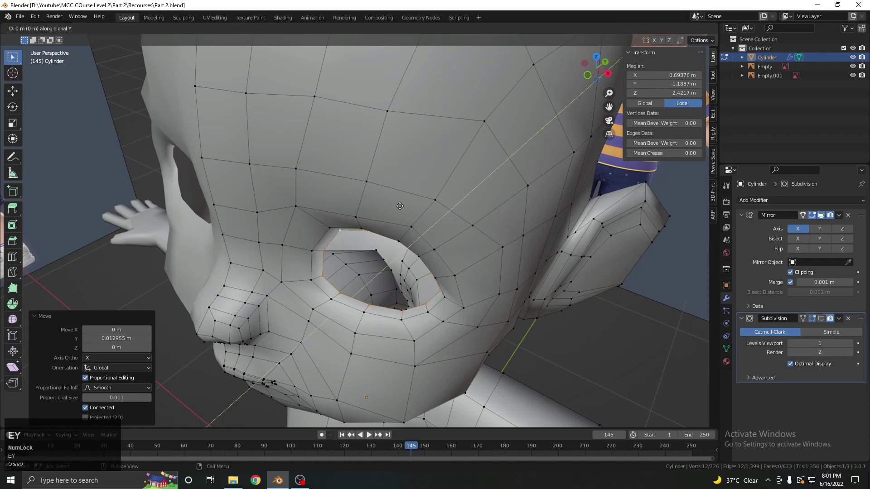
- Extrude the inner eye loop back into the head along Y and scale it to 0.905
{"action": "key", "text": "s"}
{"action": "left_click", "coordinate": [414, 184]}
{"action": "middle_click_drag", "start_coordinate": [530, 315], "coordinate": [535, 283]}
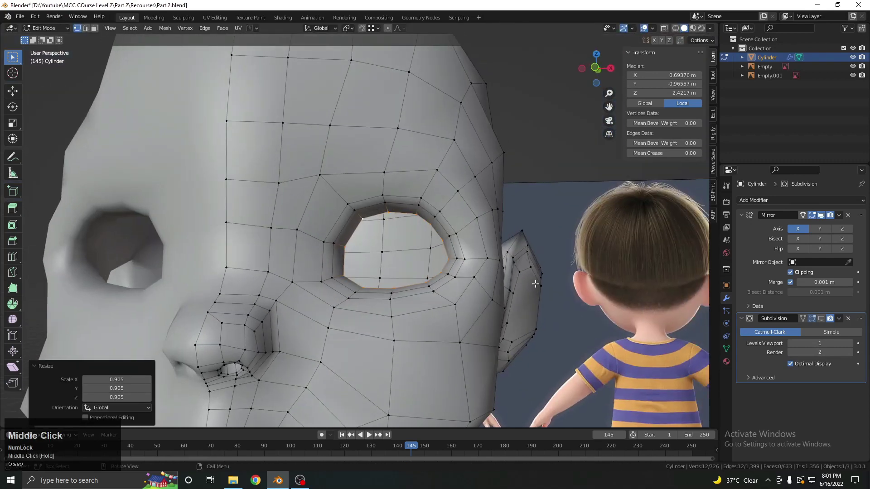
- Extrude the eye socket loop again at a smaller scale and move the new loop along Y
{"action": "key", "text": "e"}
{"action": "key", "text": "s"}
{"action": "left_click", "coordinate": [454, 273]}
{"action": "middle_click_drag", "start_coordinate": [453, 275], "coordinate": [373, 277]}
{"action": "key", "text": "g"}
{"action": "key", "text": "y"}
{"action": "left_click", "coordinate": [452, 304]}
- Fill the back of the eye socket with a face and re-enable the Subdivision modifier's viewport display
{"action": "key", "text": "f"}
{"action": "scroll", "coordinate": [456, 284], "scroll_direction": "down", "scroll_amount": 3}
{"action": "key", "text": "Tab"}
{"action": "left_click", "coordinate": [440, 267]}
{"action": "left_click", "coordinate": [821, 319]}
{"action": "scroll", "coordinate": [398, 265], "scroll_direction": "up", "scroll_amount": 2}
{"action": "scroll", "coordinate": [398, 265], "scroll_direction": "down", "scroll_amount": 5}
{"action": "scroll", "coordinate": [379, 254], "scroll_direction": "up", "scroll_amount": 4}
{"action": "key", "text": "Tab"}
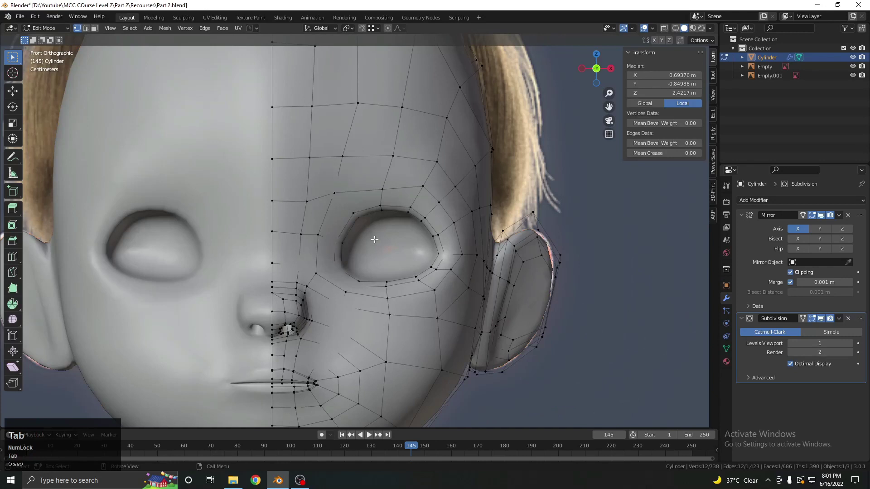
- Select the edge loop around the inner rim of the eye opening and snap the 3D cursor to it
{"action": "scroll", "coordinate": [338, 195], "scroll_direction": "up", "scroll_amount": 3}
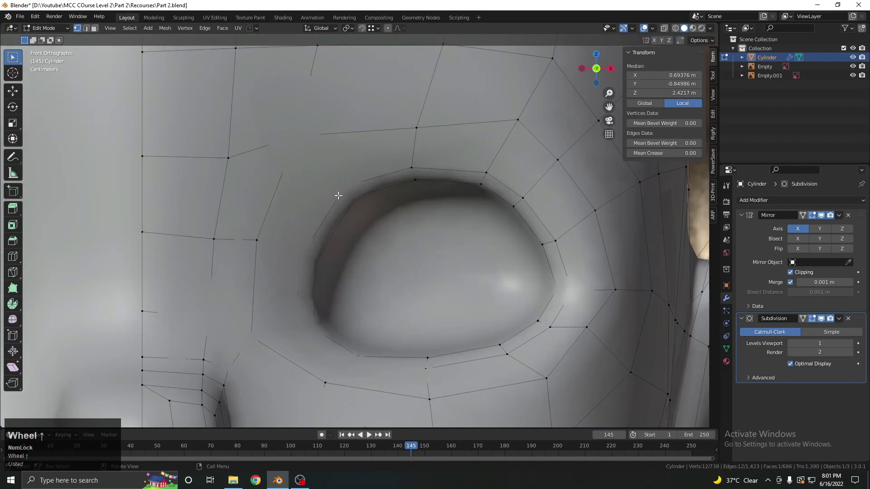
{"action": "left_click", "coordinate": [403, 182], "text": "alt+shift"}
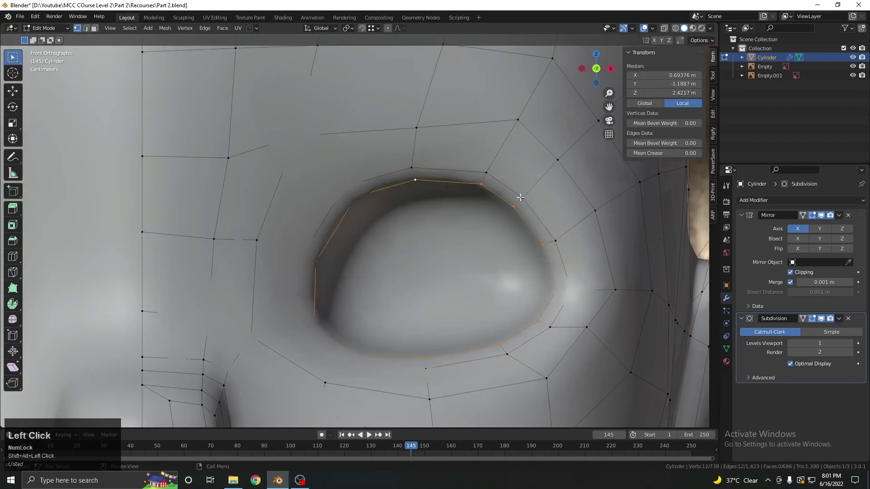
{"action": "scroll", "coordinate": [520, 198], "scroll_direction": "down", "scroll_amount": 2}
{"action": "key", "text": "shift+s"}
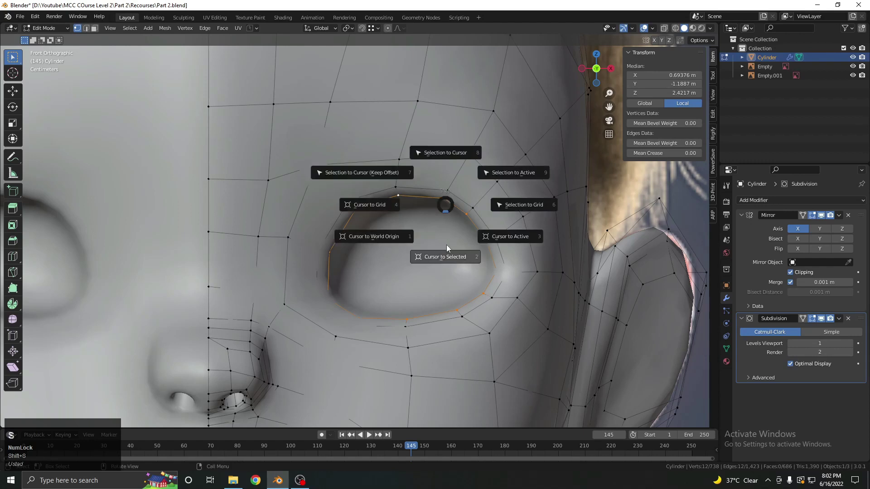
{"action": "left_click", "coordinate": [445, 257]}
- In Object Mode, add a UV sphere at the 3D cursor with 18 segments and a reduced ring count
{"action": "scroll", "coordinate": [436, 265], "scroll_direction": "down", "scroll_amount": 5}
{"action": "key", "text": "Tab"}
{"action": "left_click", "coordinate": [314, 226]}
{"action": "key", "text": "shift+a"}
{"action": "mouse_move", "coordinate": [371, 211]}
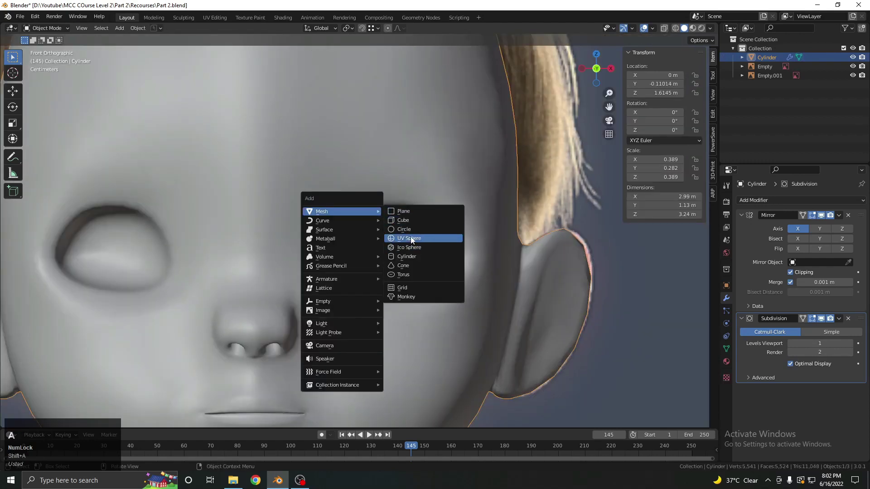
{"action": "left_click", "coordinate": [411, 239]}
{"action": "scroll", "coordinate": [439, 254], "scroll_direction": "down", "scroll_amount": 5}
{"action": "middle_click_drag", "start_coordinate": [439, 254], "coordinate": [287, 317]}
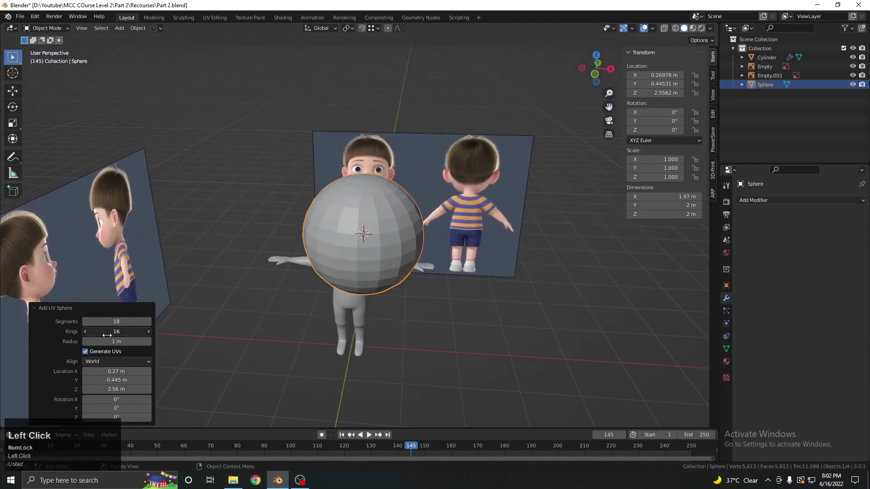
- Shade the sphere smooth and turn on the wireframe overlay
{"action": "mouse_move", "coordinate": [158, 327]}
{"action": "middle_mouse_down"}
{"action": "mouse_move", "coordinate": [379, 203]}
{"action": "mouse_move", "coordinate": [417, 228]}
{"action": "mouse_move", "coordinate": [419, 203]}
{"action": "mouse_move", "coordinate": [449, 195]}
{"action": "mouse_move", "coordinate": [432, 237]}
{"action": "middle_mouse_up"}
{"action": "right_click", "coordinate": [380, 203]}
{"action": "left_click", "coordinate": [380, 203]}
{"action": "left_click", "coordinate": [653, 28]}
{"action": "scroll", "coordinate": [378, 208], "scroll_direction": "up", "scroll_amount": 4}
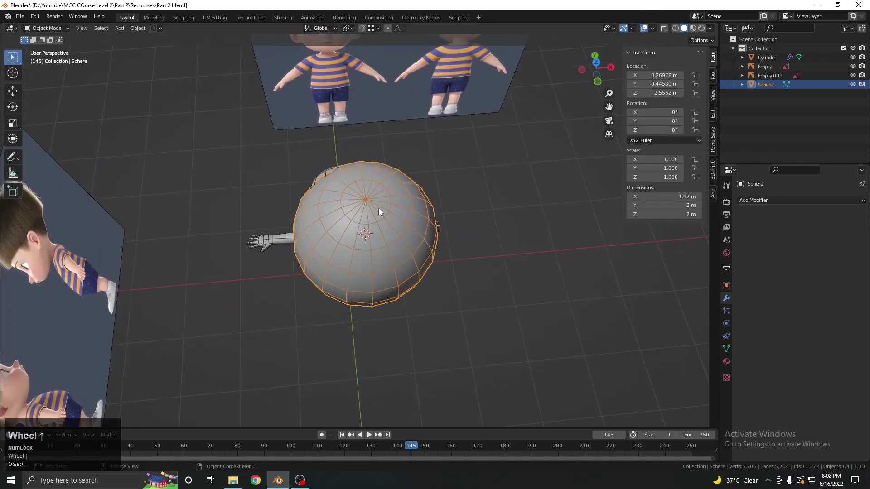
{"action": "middle_click_drag", "start_coordinate": [370, 183], "coordinate": [323, 270]}
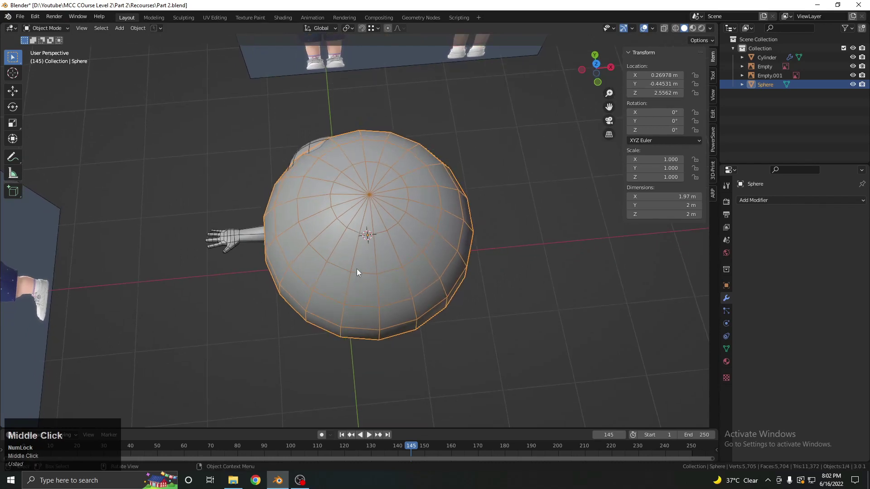
{"action": "scroll", "coordinate": [356, 270], "scroll_direction": "up", "scroll_amount": 3}
{"action": "scroll", "coordinate": [385, 214], "scroll_direction": "down", "scroll_amount": 1}
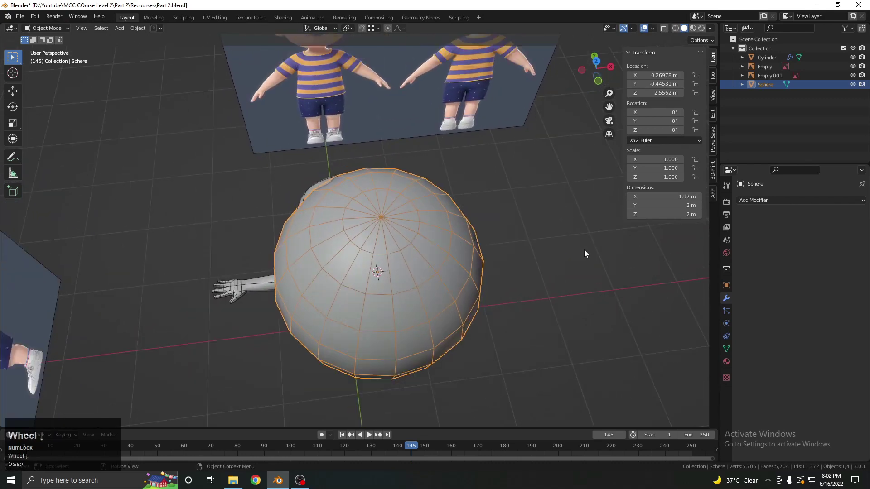
- Scale the sphere to 0.165 and rotate it 90° about the X axis
{"action": "key", "text": "s"}
{"action": "left_click", "coordinate": [406, 274]}
{"action": "scroll", "coordinate": [465, 236], "scroll_direction": "up", "scroll_amount": 4}
{"action": "middle_click_drag", "start_coordinate": [407, 274], "coordinate": [477, 190]}
{"action": "scroll", "coordinate": [477, 190], "scroll_direction": "up", "scroll_amount": 3}
{"action": "key", "text": "r"}
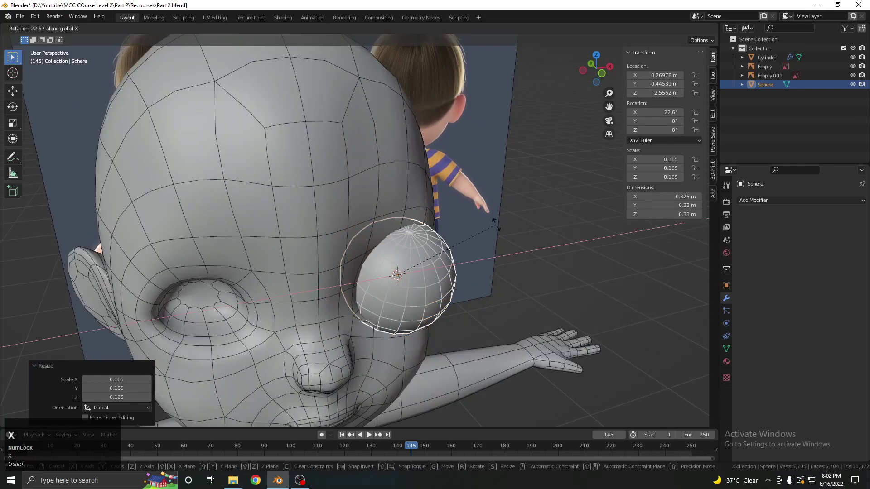
{"action": "type", "text": "0"}
{"action": "key", "text": "Return"}
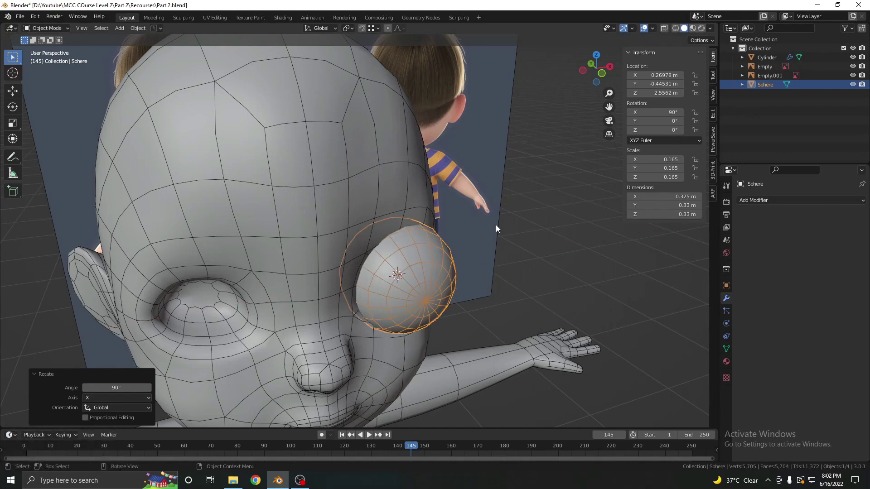
- Resize the eyeball sphere to a scale of about 0.108 and move it to the centre of the eye opening
{"action": "key", "text": "KP_1"}
{"action": "scroll", "coordinate": [499, 251], "scroll_direction": "up", "scroll_amount": 1}
{"action": "scroll", "coordinate": [499, 251], "scroll_direction": "up", "scroll_amount": 2}
{"action": "key", "text": "s"}
{"action": "left_click", "coordinate": [463, 281]}
{"action": "key", "text": "g"}
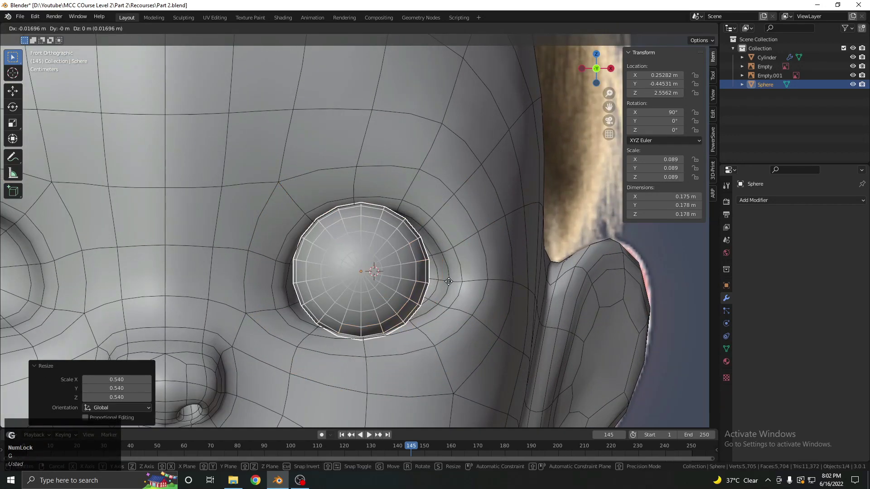
{"action": "left_click", "coordinate": [450, 279]}
{"action": "key", "text": "s"}
{"action": "left_click", "coordinate": [352, 286]}
- Enlarge the eyeball against the front reference and move it about 0.07 m back along Y into the socket
{"action": "key", "text": "z"}
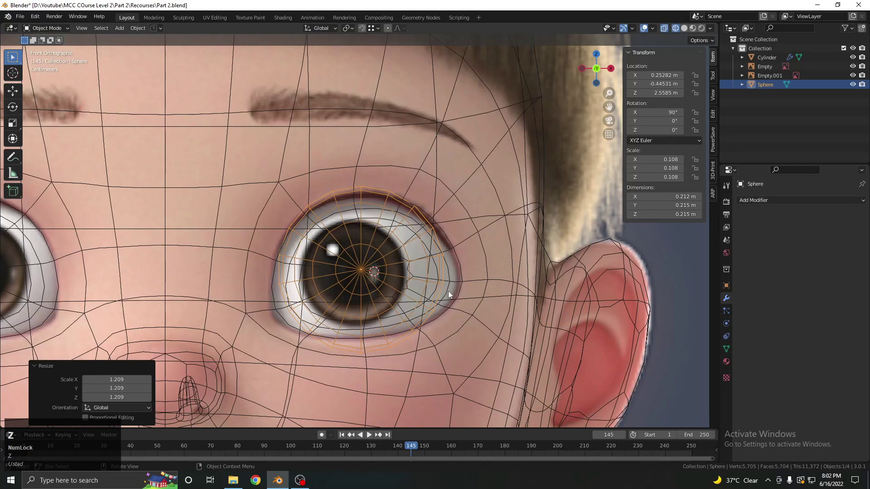
{"action": "key", "text": "s"}
{"action": "left_click", "coordinate": [524, 292]}
{"action": "scroll", "coordinate": [413, 291], "scroll_direction": "down", "scroll_amount": 3}
{"action": "middle_click_drag", "start_coordinate": [412, 287], "coordinate": [421, 260]}
{"action": "key", "text": "g"}
{"action": "key", "text": "y"}
{"action": "left_click", "coordinate": [433, 316]}
- Scale the eyeball down to about 0.116 in front view and reposition it within the socket
{"action": "scroll", "coordinate": [398, 246], "scroll_direction": "up", "scroll_amount": 4}
{"action": "key", "text": "KP_1"}
{"action": "key", "text": "s"}
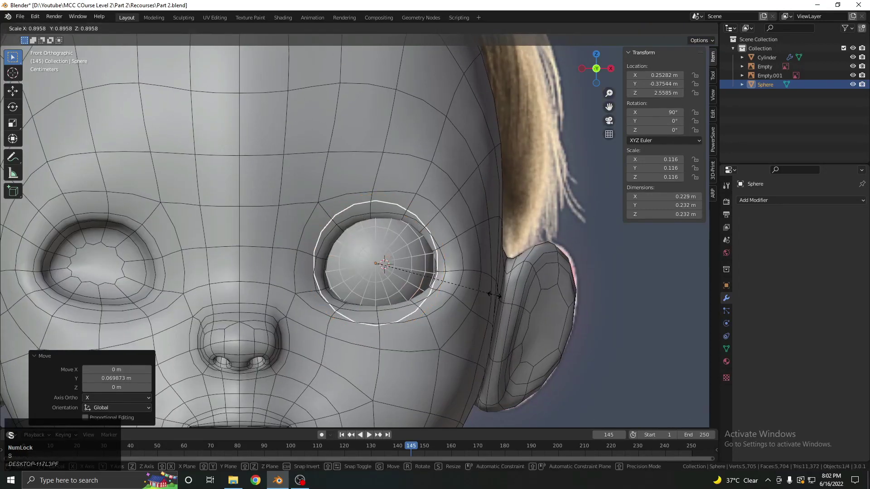
{"action": "left_click", "coordinate": [498, 295]}
{"action": "key", "text": "Tab"}
{"action": "key", "text": "Tab"}
{"action": "key", "text": "g"}
{"action": "left_click", "coordinate": [409, 260]}
- Select the head mesh, check how the eyeball fits the socket and turn off the wireframe overlay
{"action": "left_click", "coordinate": [438, 275]}
{"action": "key", "text": "Tab"}
{"action": "mouse_move", "coordinate": [437, 275]}
{"action": "middle_mouse_down"}
{"action": "mouse_move", "coordinate": [409, 218]}
{"action": "mouse_move", "coordinate": [419, 229]}
{"action": "mouse_move", "coordinate": [377, 254]}
{"action": "middle_mouse_up"}
{"action": "key", "text": "Tab"}
{"action": "scroll", "coordinate": [399, 231], "scroll_direction": "down", "scroll_amount": 5}
{"action": "key", "text": "z"}
{"action": "key", "text": "q"}
{"action": "key", "text": "z"}
{"action": "key", "text": "q"}
{"action": "left_click", "coordinate": [404, 258]}
- Enlarge the eyeball sphere by about 1.11 to a scale of about 0.133 so it fills the eye opening
{"action": "middle_click_drag", "start_coordinate": [404, 261], "coordinate": [369, 223]}
{"action": "key", "text": "Tab"}
{"action": "scroll", "coordinate": [368, 224], "scroll_direction": "up", "scroll_amount": 8}
{"action": "middle_click_drag", "start_coordinate": [389, 258], "coordinate": [431, 287]}
{"action": "scroll", "coordinate": [442, 304], "scroll_direction": "down", "scroll_amount": 2}
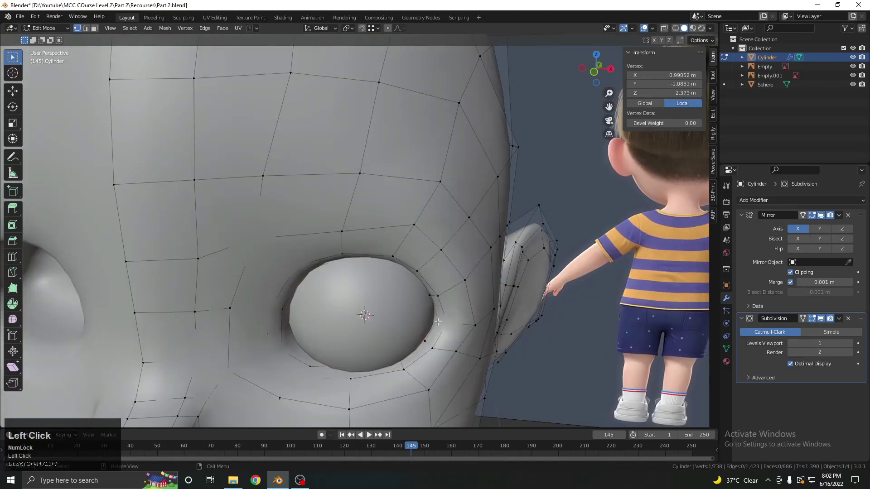
{"action": "key", "text": "Tab"}
{"action": "left_click", "coordinate": [437, 322]}
{"action": "key", "text": "s"}
{"action": "left_click", "coordinate": [482, 342]}
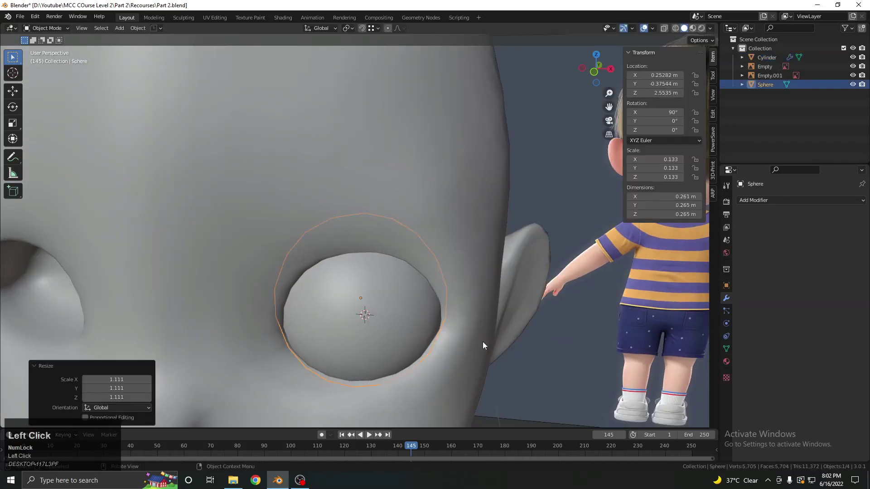
- Select the edge loop around the eye opening on the head mesh in front view and turn on proportional editing
{"action": "key", "text": "KP_1"}
{"action": "scroll", "coordinate": [472, 341], "scroll_direction": "down", "scroll_amount": 11}
{"action": "left_click", "coordinate": [420, 117]}
{"action": "scroll", "coordinate": [430, 238], "scroll_direction": "up", "scroll_amount": 5}
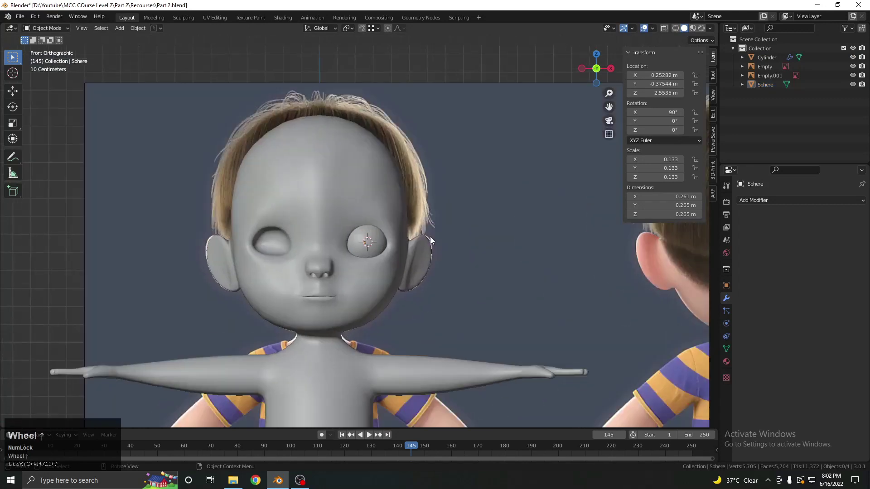
{"action": "scroll", "coordinate": [489, 242], "scroll_direction": "up", "scroll_amount": 6}
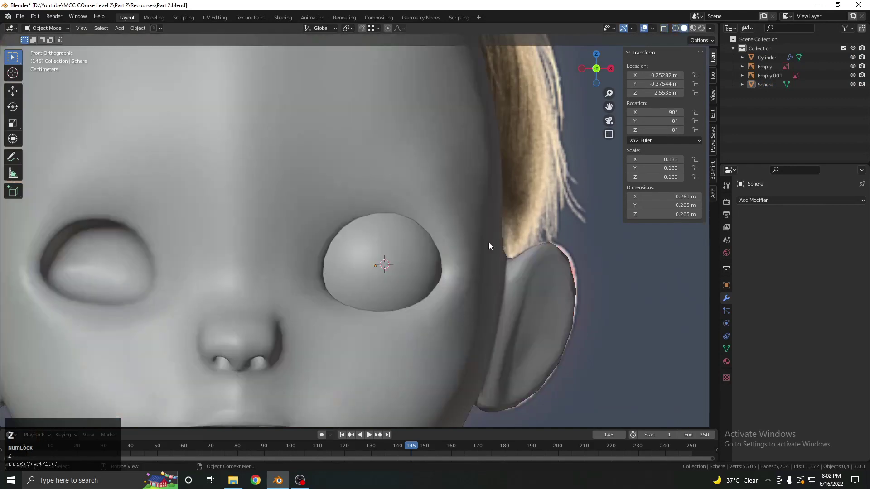
{"action": "left_click", "coordinate": [333, 226]}
{"action": "key", "text": "Tab"}
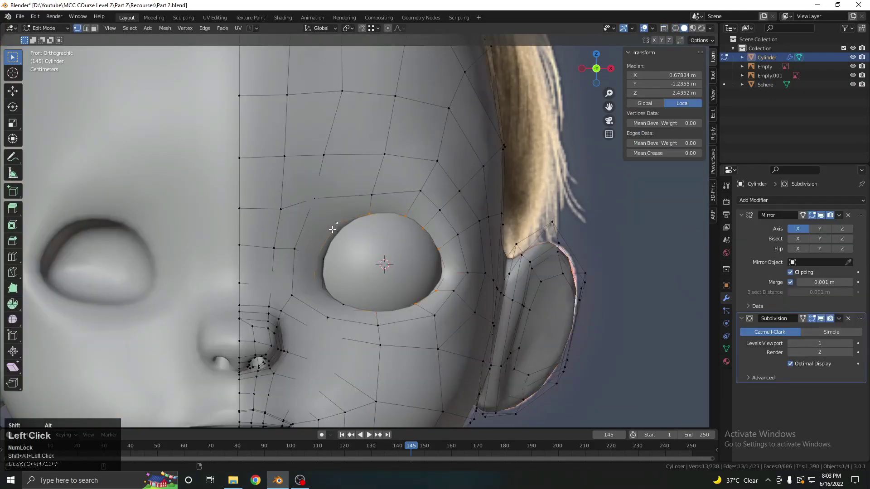
{"action": "key", "text": "s"}
{"action": "right_click", "coordinate": [501, 245]}
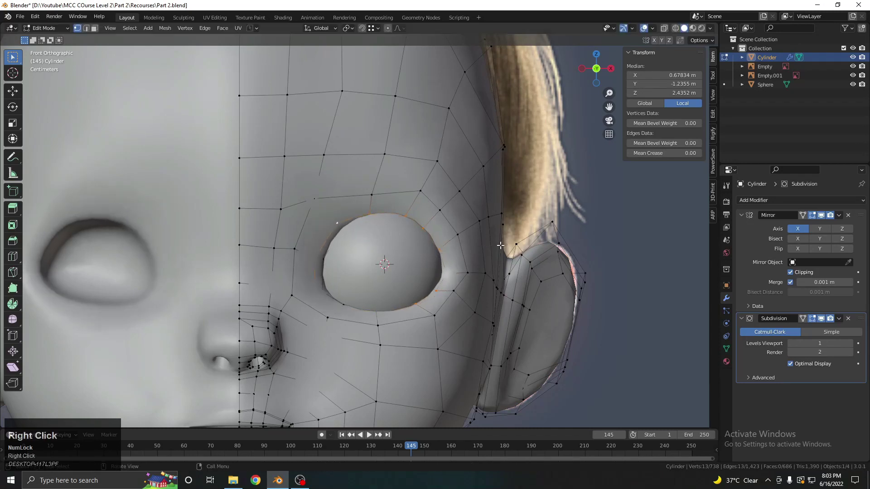
{"action": "left_click", "coordinate": [388, 28]}
- Stretch the eye-opening loop by about 1.08 along Z with a proportional size of about 0.135, and enlarge it slightly overall
{"action": "key", "text": "s"}
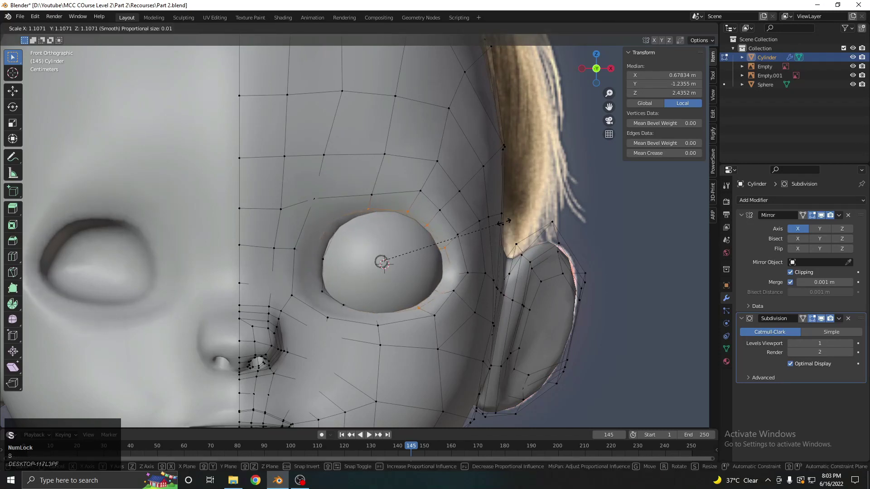
{"action": "scroll", "coordinate": [503, 222], "scroll_direction": "down", "scroll_amount": 20}
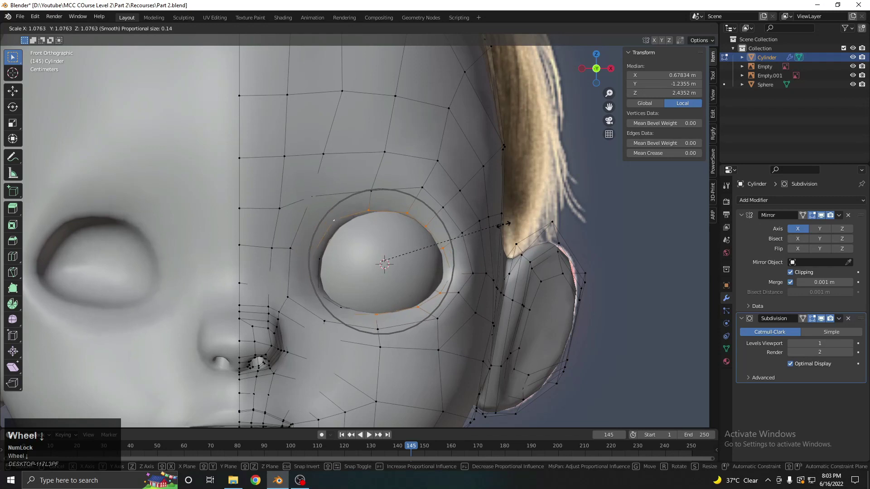
{"action": "right_click", "coordinate": [502, 229]}
{"action": "key", "text": "s"}
{"action": "right_click", "coordinate": [510, 231]}
{"action": "key", "text": "s"}
{"action": "right_click", "coordinate": [519, 233]}
{"action": "key", "text": "s"}
{"action": "key", "text": "z"}
{"action": "left_click", "coordinate": [528, 239]}
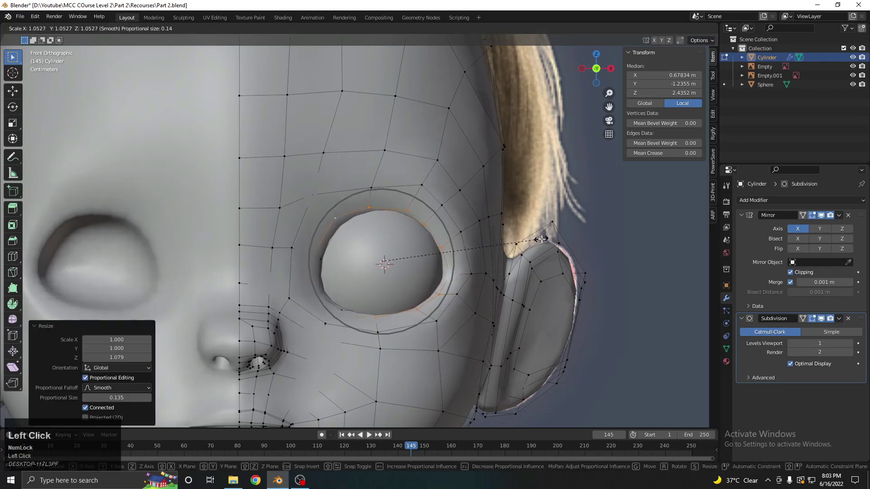
{"action": "scroll", "coordinate": [338, 246], "scroll_direction": "down", "scroll_amount": 8}
- Add a Mirror modifier to the eyeball sphere on the X axis, with the Cylinder body mesh as the mirror object
{"action": "key", "text": "Tab"}
{"action": "scroll", "coordinate": [378, 255], "scroll_direction": "up", "scroll_amount": 4}
{"action": "middle_click_drag", "start_coordinate": [338, 245], "coordinate": [364, 237]}
{"action": "left_click", "coordinate": [362, 248]}
{"action": "key", "text": "ctrl+a"}
{"action": "scroll", "coordinate": [419, 232], "scroll_direction": "up", "scroll_amount": 5}
{"action": "middle_click_drag", "start_coordinate": [480, 247], "coordinate": [384, 250]}
{"action": "scroll", "coordinate": [383, 250], "scroll_direction": "down", "scroll_amount": 8}
{"action": "middle_click_drag", "start_coordinate": [412, 219], "coordinate": [419, 223]}
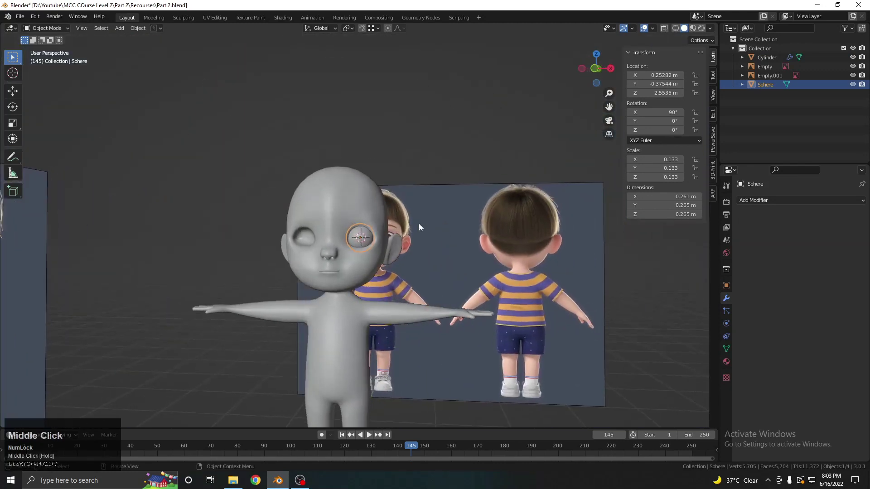
{"action": "key", "text": "ctrl+a"}
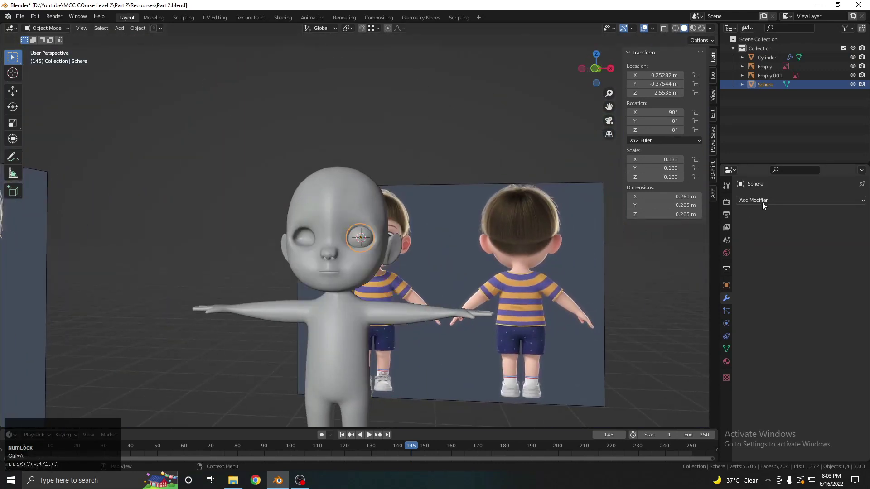
{"action": "left_click", "coordinate": [762, 202]}
{"action": "left_click", "coordinate": [689, 307]}
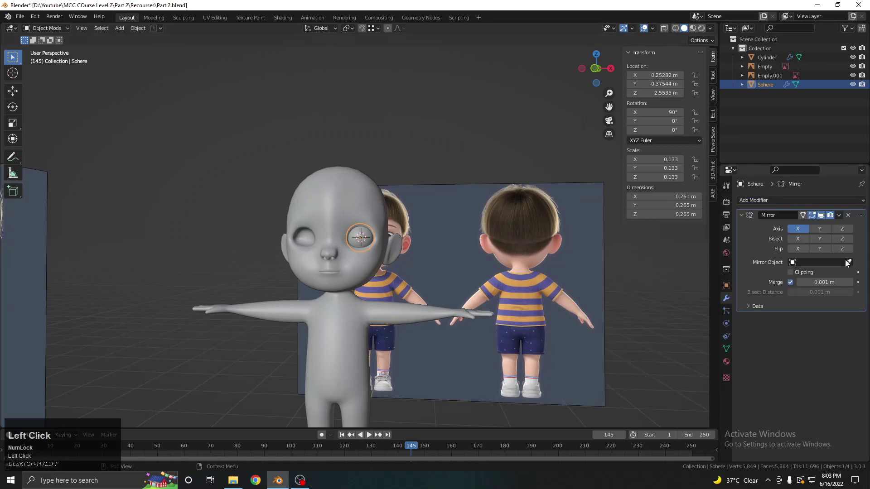
{"action": "mouse_move", "coordinate": [349, 211]}
{"action": "middle_mouse_down"}
{"action": "mouse_move", "coordinate": [407, 149]}
{"action": "mouse_move", "coordinate": [363, 213]}
{"action": "mouse_move", "coordinate": [293, 225]}
{"action": "mouse_move", "coordinate": [305, 225]}
{"action": "middle_mouse_up"}
{"action": "left_click", "coordinate": [406, 149]}
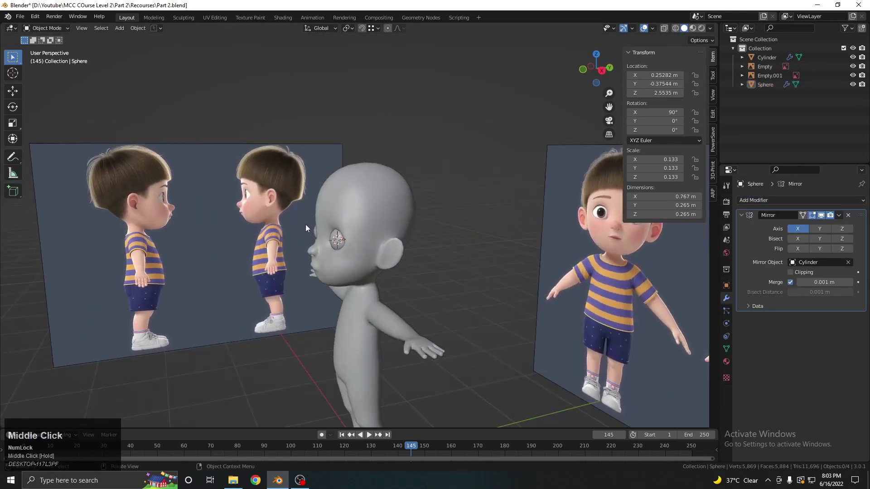
- Move the eyeball about 0.016 m forward along Y in side view to match the eye in the reference
{"action": "key", "text": "KP_3"}
{"action": "scroll", "coordinate": [340, 244], "scroll_direction": "up", "scroll_amount": 6}
{"action": "key", "text": "z"}
{"action": "scroll", "coordinate": [215, 262], "scroll_direction": "up", "scroll_amount": 4}
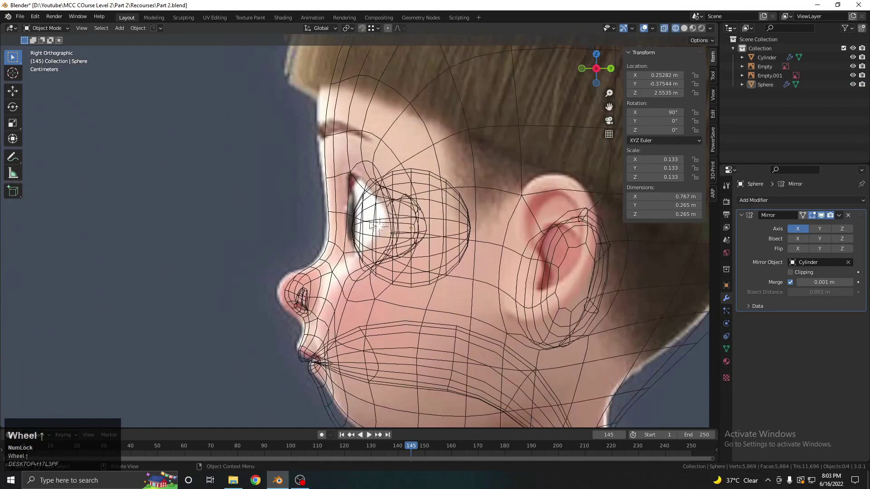
{"action": "key", "text": "z"}
{"action": "left_click", "coordinate": [365, 227]}
{"action": "key", "text": "z"}
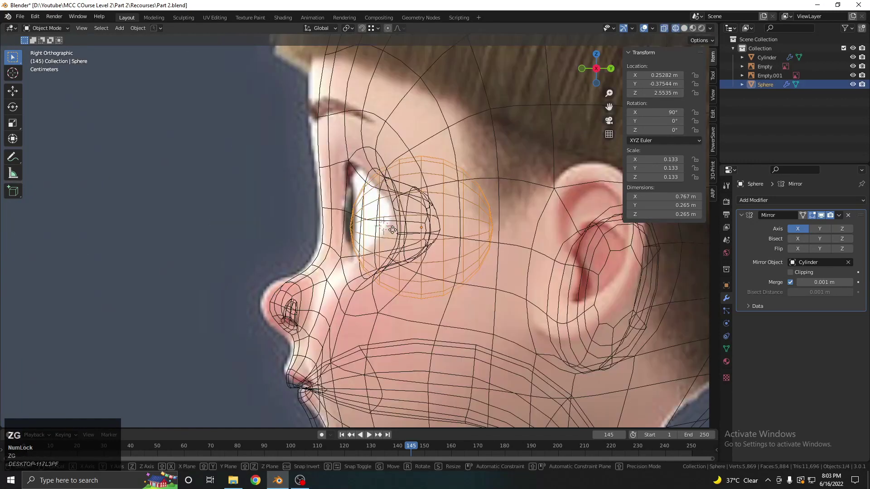
{"action": "key", "text": "y"}
{"action": "left_click", "coordinate": [384, 228]}
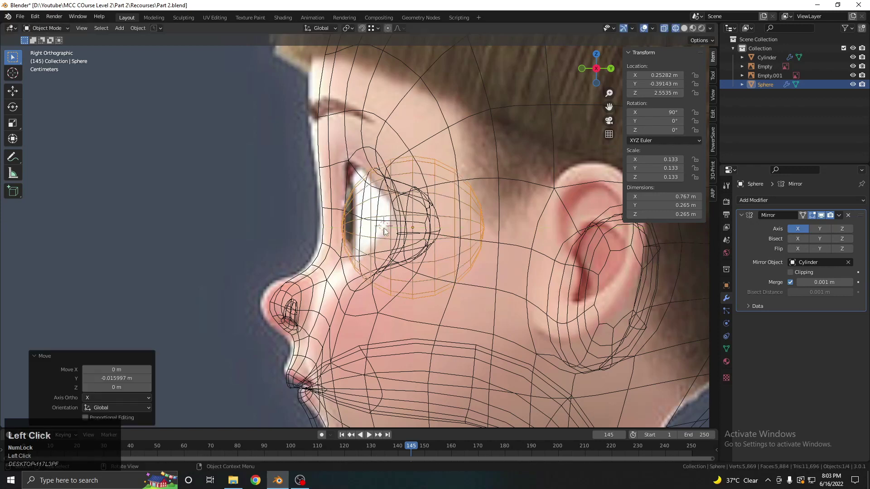
- Lower the side reference image by about 0.012 m along Z and return to solid shading
{"action": "left_click", "coordinate": [303, 200]}
{"action": "key", "text": "g"}
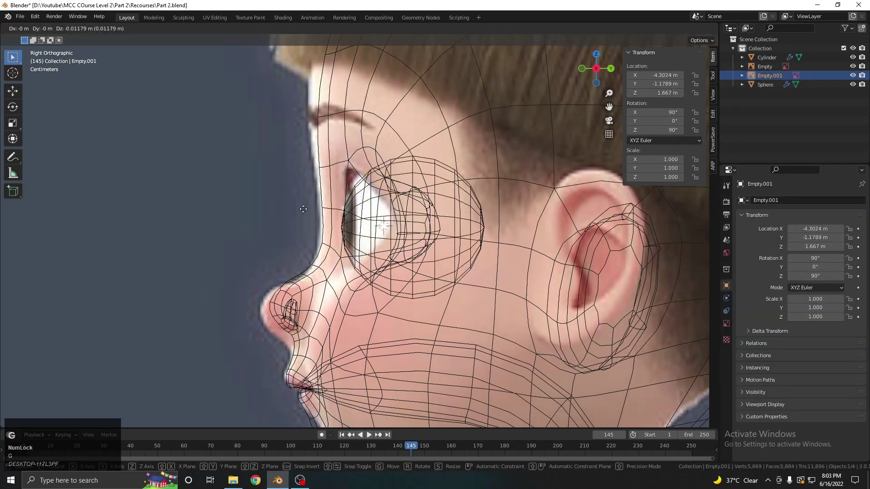
{"action": "left_click", "coordinate": [302, 209]}
{"action": "key", "text": "z"}
{"action": "key", "text": "z"}
{"action": "key", "text": "z"}
- Move the upper eyelid vertices about 0.039 m forward and 0.008 m down in side view, using proportional editing
{"action": "left_click", "coordinate": [349, 189]}
{"action": "key", "text": "Tab"}
{"action": "mouse_move", "coordinate": [385, 169]}
{"action": "middle_mouse_down"}
{"action": "mouse_move", "coordinate": [417, 192]}
{"action": "mouse_move", "coordinate": [393, 169]}
{"action": "middle_mouse_up"}
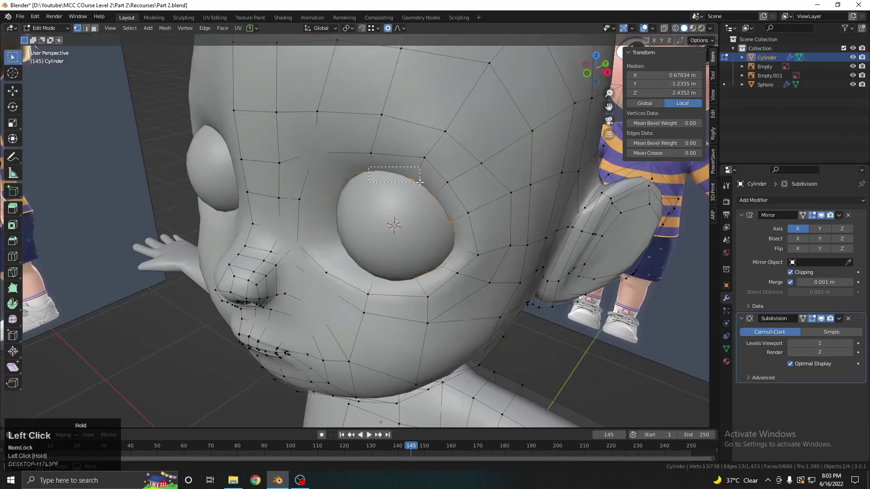
{"action": "key", "text": "KP_3"}
{"action": "key", "text": "z"}
{"action": "key", "text": "g"}
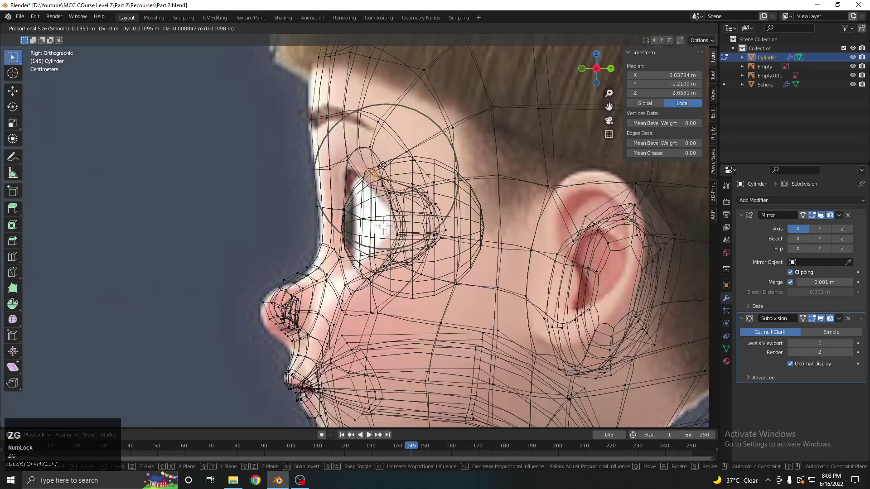
{"action": "left_click", "coordinate": [368, 168]}
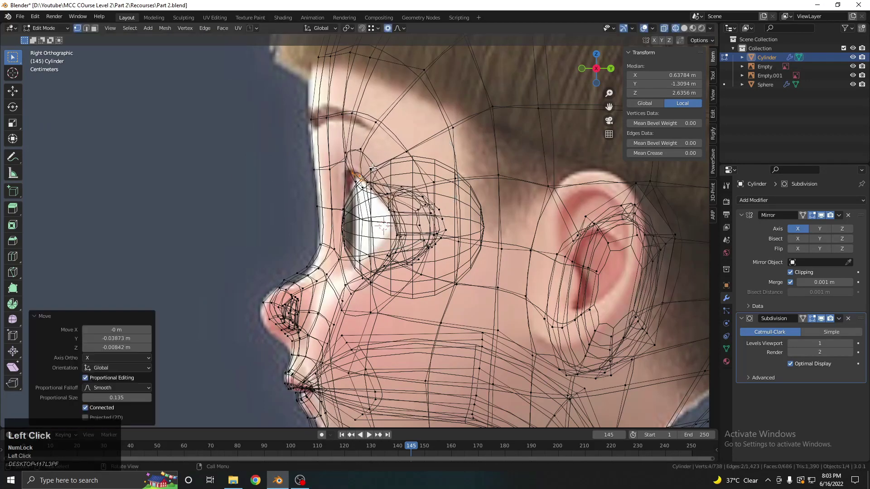
- Move the lower eyelid edge about 0.024 m forward and slightly up in side view, using a larger proportional size
{"action": "key", "text": "z"}
{"action": "key", "text": "Tab"}
{"action": "key", "text": "Tab"}
{"action": "middle_click_drag", "start_coordinate": [440, 279], "coordinate": [362, 276]}
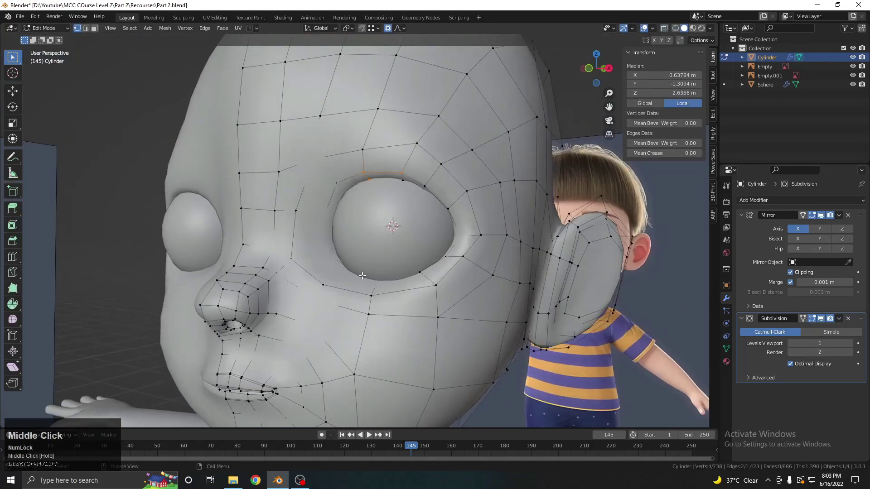
{"action": "key", "text": "KP_3"}
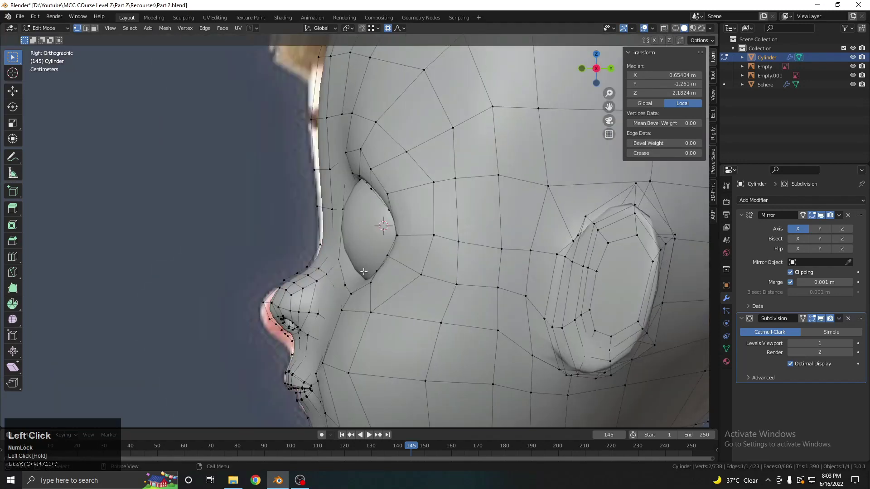
{"action": "key", "text": "z"}
{"action": "key", "text": "g"}
{"action": "scroll", "coordinate": [363, 268], "scroll_direction": "up", "scroll_amount": 4}
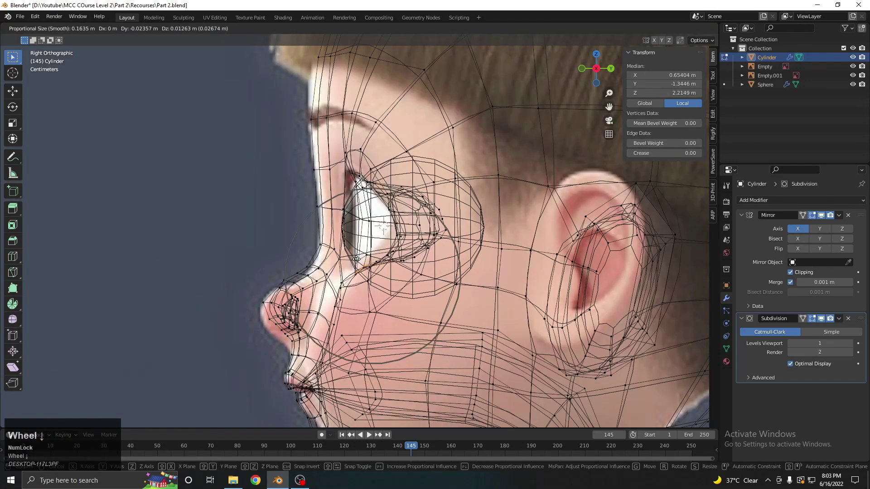
{"action": "left_click", "coordinate": [368, 274]}
{"action": "key", "text": "z"}
- Compare the eye opening with the front reference in wireframe and solid shading
{"action": "key", "text": "Tab"}
{"action": "scroll", "coordinate": [351, 255], "scroll_direction": "down", "scroll_amount": 3}
{"action": "middle_click_drag", "start_coordinate": [352, 255], "coordinate": [444, 251]}
{"action": "scroll", "coordinate": [400, 228], "scroll_direction": "up", "scroll_amount": 4}
{"action": "key", "text": "Tab"}
{"action": "middle_click_drag", "start_coordinate": [400, 228], "coordinate": [438, 222]}
{"action": "key", "text": "KP_1"}
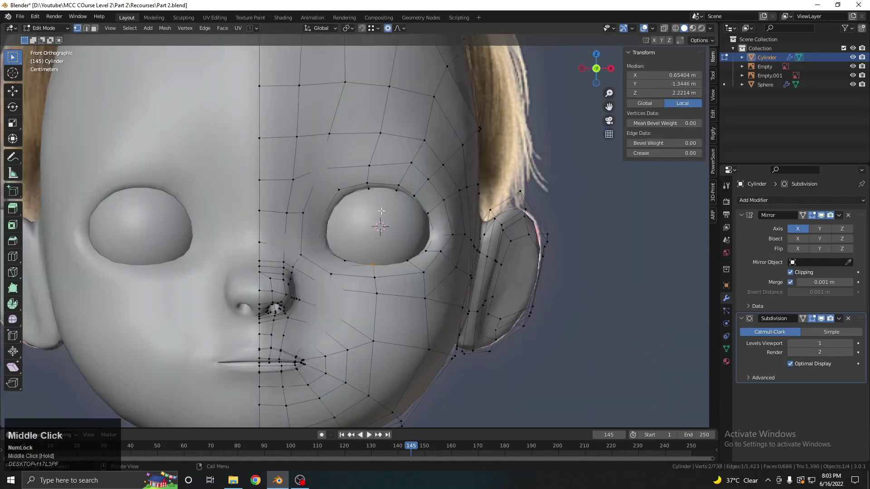
{"action": "key", "text": "z"}
{"action": "scroll", "coordinate": [345, 214], "scroll_direction": "up", "scroll_amount": 4}
{"action": "middle_click_drag", "start_coordinate": [329, 210], "coordinate": [341, 241], "text": "shift"}
{"action": "key", "text": "a"}
{"action": "key", "text": "z"}
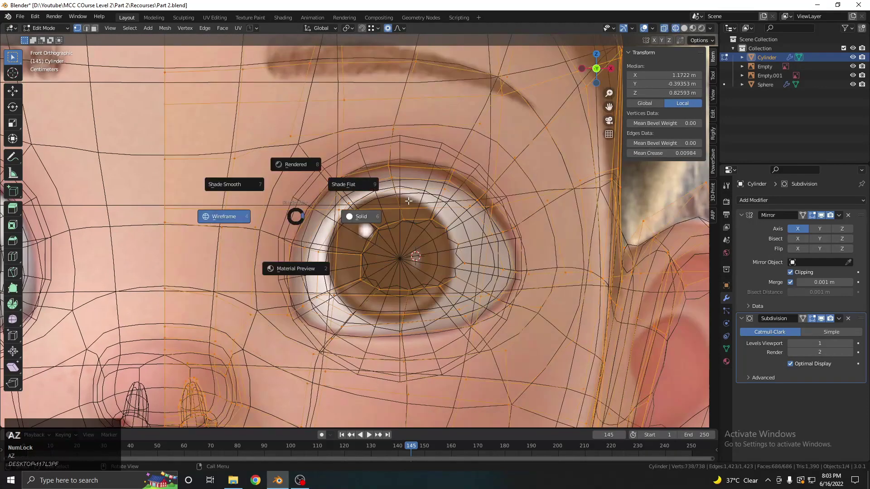
{"action": "key", "text": "6"}
{"action": "left_click", "coordinate": [326, 207]}
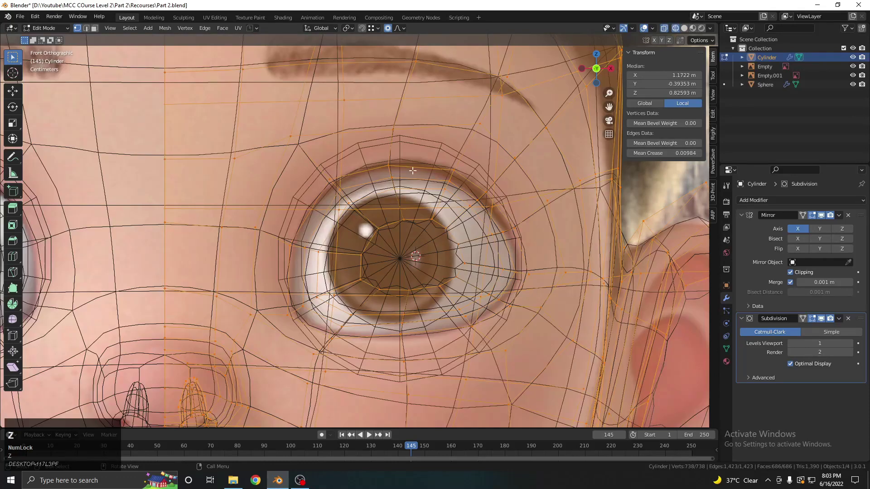
{"action": "key", "text": "z"}
{"action": "key", "text": "6"}
{"action": "left_click", "coordinate": [385, 183]}
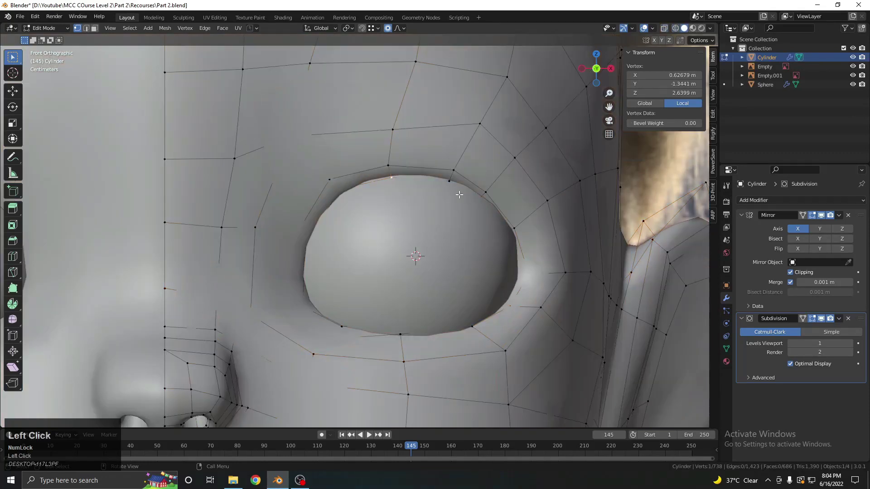
- Check the eyelid shape from the side and select the edge loop around the eye opening
{"action": "key", "text": "KP_3"}
{"action": "key", "text": "Tab"}
{"action": "left_click", "coordinate": [327, 204]}
{"action": "scroll", "coordinate": [381, 241], "scroll_direction": "down", "scroll_amount": 8}
{"action": "middle_click_drag", "start_coordinate": [381, 241], "coordinate": [419, 227]}
{"action": "scroll", "coordinate": [343, 252], "scroll_direction": "up", "scroll_amount": 5}
{"action": "key", "text": "Tab"}
{"action": "scroll", "coordinate": [407, 233], "scroll_direction": "up", "scroll_amount": 2}
{"action": "middle_click_drag", "start_coordinate": [419, 227], "coordinate": [439, 262]}
{"action": "middle_click_drag", "start_coordinate": [431, 294], "coordinate": [424, 261]}
{"action": "left_click", "coordinate": [395, 302]}
{"action": "left_click", "coordinate": [395, 301], "text": "alt+shift"}
{"action": "key", "text": "g"}
{"action": "key", "text": "y"}
{"action": "scroll", "coordinate": [424, 263], "scroll_direction": "up", "scroll_amount": 7}
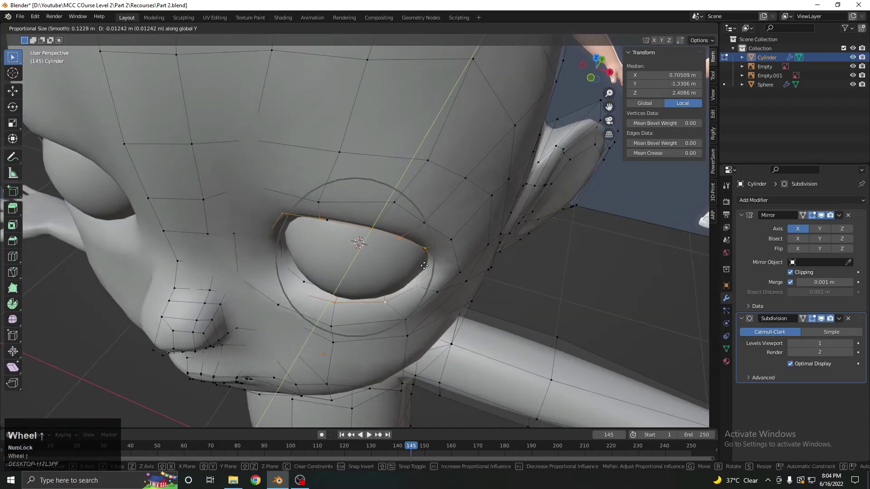
{"action": "right_click", "coordinate": [425, 266]}
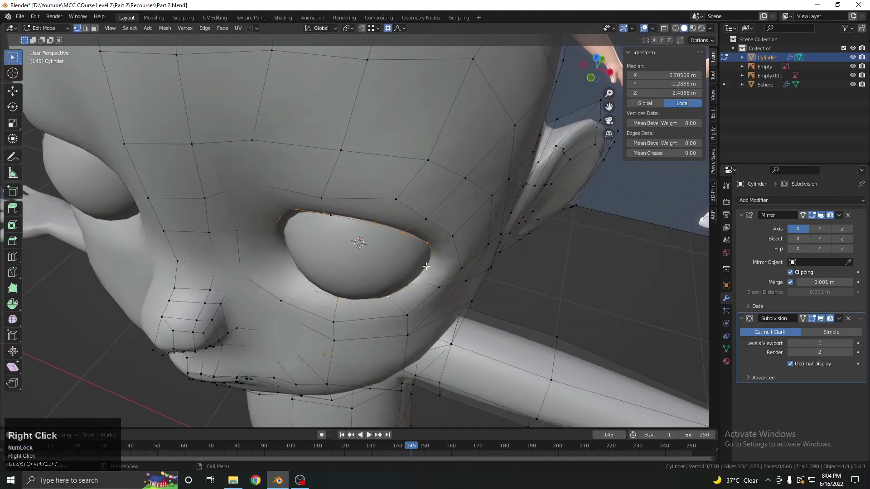
- Move the eye-opening loop about 0.012 m forward along Y with a proportional size of about 0.047
{"action": "key", "text": "g"}
{"action": "key", "text": "y"}
{"action": "scroll", "coordinate": [425, 269], "scroll_direction": "up", "scroll_amount": 1}
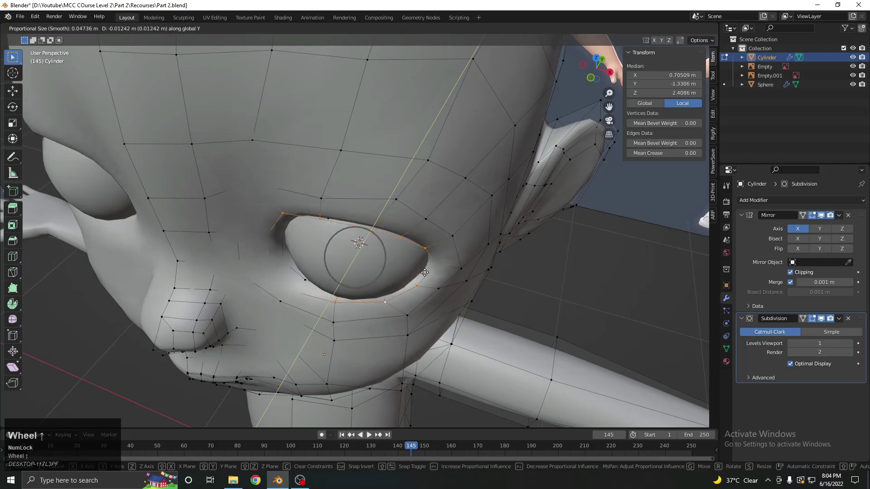
{"action": "left_click", "coordinate": [424, 273]}
- Inspect the whole head and both eyes from several angles against the reference character
{"action": "key", "text": "Tab"}
{"action": "middle_click_drag", "start_coordinate": [426, 277], "coordinate": [416, 151]}
{"action": "scroll", "coordinate": [419, 233], "scroll_direction": "down", "scroll_amount": 5}
{"action": "left_click", "coordinate": [417, 150]}
{"action": "scroll", "coordinate": [402, 192], "scroll_direction": "down", "scroll_amount": 3}
{"action": "middle_click_drag", "start_coordinate": [403, 192], "coordinate": [390, 211]}
{"action": "scroll", "coordinate": [363, 259], "scroll_direction": "up", "scroll_amount": 4}
{"action": "left_click", "coordinate": [347, 287]}
{"action": "middle_click_drag", "start_coordinate": [347, 287], "coordinate": [306, 284]}
{"action": "scroll", "coordinate": [357, 284], "scroll_direction": "down", "scroll_amount": 3}
{"action": "scroll", "coordinate": [306, 283], "scroll_direction": "up", "scroll_amount": 3}
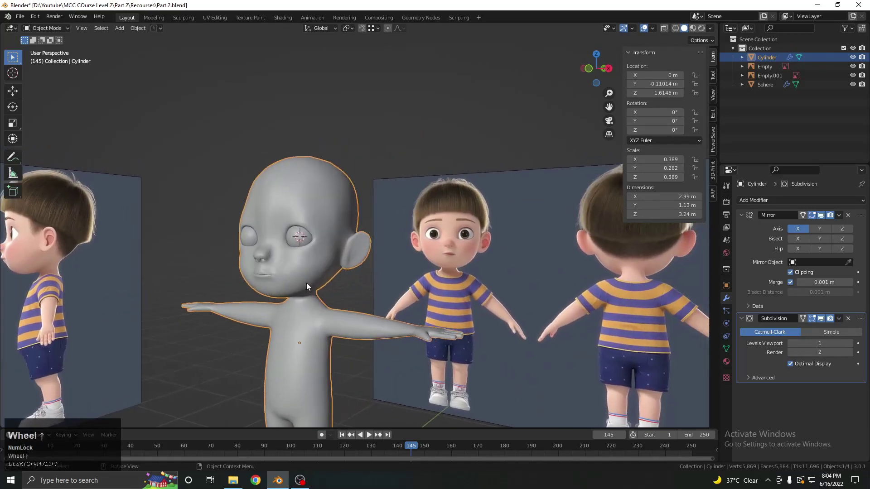
- Examine the head mesh and eyelids up close and from a distance, switching between edit and object mode
{"action": "key", "text": "Tab"}
{"action": "scroll", "coordinate": [420, 271], "scroll_direction": "up", "scroll_amount": 4}
{"action": "left_click", "coordinate": [403, 269]}
{"action": "middle_click_drag", "start_coordinate": [403, 269], "coordinate": [412, 248]}
{"action": "key", "text": "Tab"}
{"action": "scroll", "coordinate": [386, 292], "scroll_direction": "down", "scroll_amount": 6}
{"action": "scroll", "coordinate": [412, 248], "scroll_direction": "up", "scroll_amount": 2}
{"action": "left_click", "coordinate": [463, 404]}
{"action": "middle_click_drag", "start_coordinate": [464, 404], "coordinate": [405, 302]}
{"action": "scroll", "coordinate": [363, 259], "scroll_direction": "up", "scroll_amount": 4}
{"action": "middle_click_drag", "start_coordinate": [363, 259], "coordinate": [330, 275]}
{"action": "left_click", "coordinate": [331, 276]}
{"action": "key", "text": "Tab"}
{"action": "scroll", "coordinate": [379, 263], "scroll_direction": "up", "scroll_amount": 2}
{"action": "middle_click_drag", "start_coordinate": [489, 257], "coordinate": [399, 272]}
{"action": "left_click", "coordinate": [399, 283]}
{"action": "middle_click_drag", "start_coordinate": [400, 311], "coordinate": [394, 224]}
{"action": "scroll", "coordinate": [377, 261], "scroll_direction": "down", "scroll_amount": 3}
{"action": "scroll", "coordinate": [348, 257], "scroll_direction": "up", "scroll_amount": 2}
{"action": "key", "text": "Tab"}
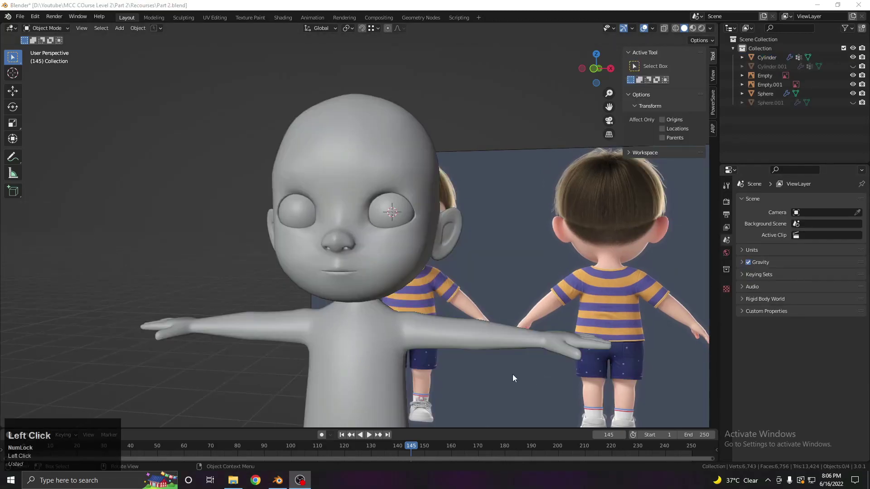
- Select the body mesh and examine the face up close in edit and object mode
{"action": "scroll", "coordinate": [357, 328], "scroll_direction": "up", "scroll_amount": 1}
{"action": "middle_click_drag", "start_coordinate": [335, 325], "coordinate": [304, 316]}
{"action": "left_click", "coordinate": [347, 268]}
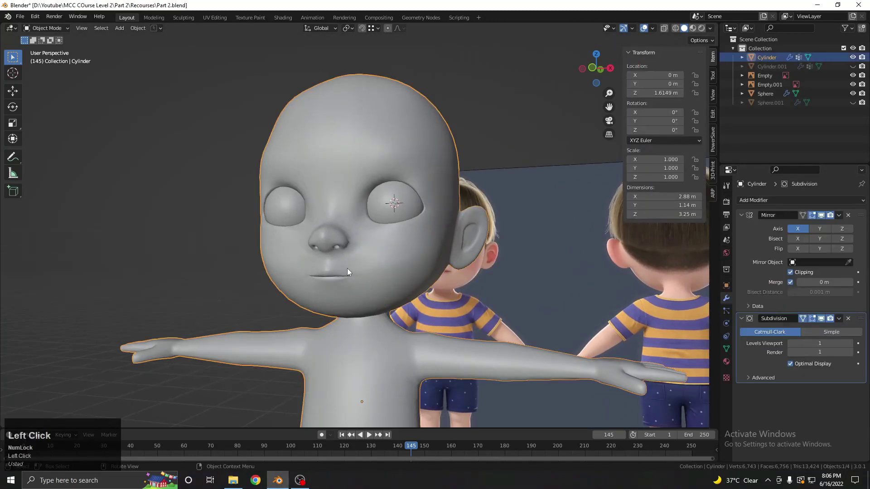
{"action": "scroll", "coordinate": [347, 268], "scroll_direction": "up", "scroll_amount": 4}
{"action": "middle_click_drag", "start_coordinate": [318, 265], "coordinate": [290, 247]}
{"action": "key", "text": "Tab"}
{"action": "left_click", "coordinate": [327, 230]}
{"action": "key", "text": "Tab"}
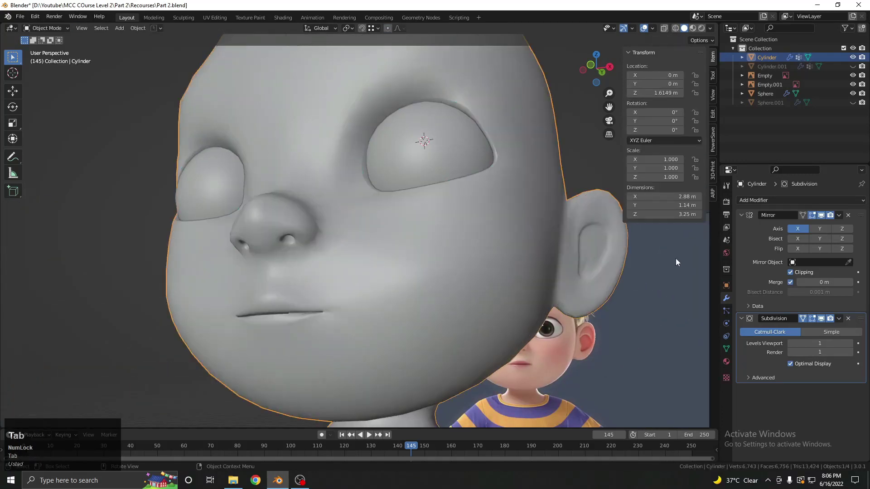
- Turn the Subdivision modifier's viewport display off to check the head's base mesh, and turn it back on
{"action": "left_click", "coordinate": [821, 319]}
{"action": "key", "text": "Tab"}
{"action": "left_click", "coordinate": [442, 247]}
{"action": "middle_click_drag", "start_coordinate": [443, 247], "coordinate": [395, 250]}
{"action": "key", "text": "Tab"}
{"action": "left_click", "coordinate": [821, 319]}
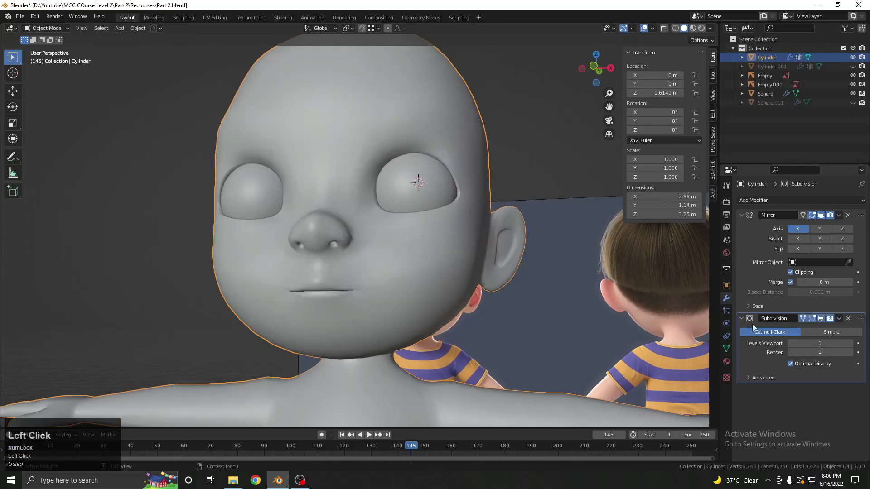
- Inspect the edge flow around the eye opening and behind the ear in edit mode
{"action": "key", "text": "Tab"}
{"action": "key", "text": "Tab"}
{"action": "scroll", "coordinate": [407, 235], "scroll_direction": "down", "scroll_amount": 2}
{"action": "middle_click_drag", "start_coordinate": [446, 233], "coordinate": [420, 241]}
{"action": "scroll", "coordinate": [419, 241], "scroll_direction": "up", "scroll_amount": 4}
{"action": "key", "text": "Tab"}
{"action": "scroll", "coordinate": [478, 234], "scroll_direction": "up", "scroll_amount": 2}
{"action": "middle_click_drag", "start_coordinate": [571, 260], "coordinate": [570, 270], "text": "shift"}
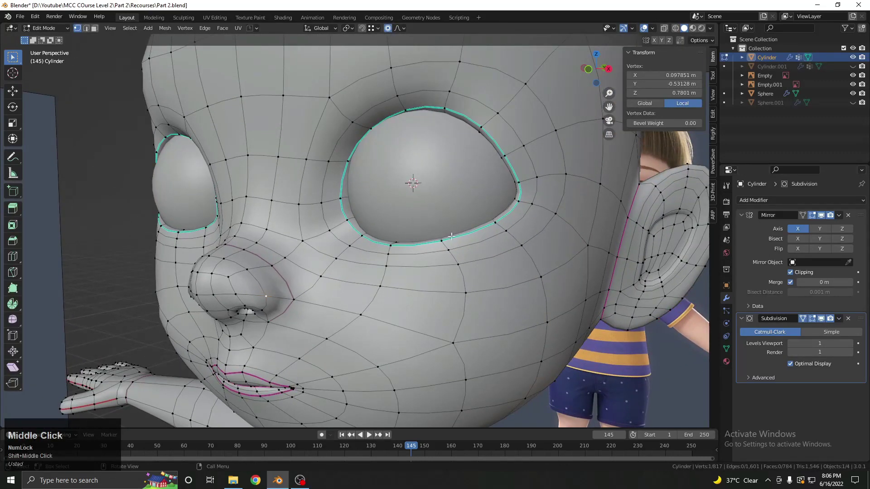
{"action": "middle_click_drag", "start_coordinate": [540, 204], "coordinate": [401, 223]}
{"action": "middle_click_drag", "start_coordinate": [538, 250], "coordinate": [384, 310]}
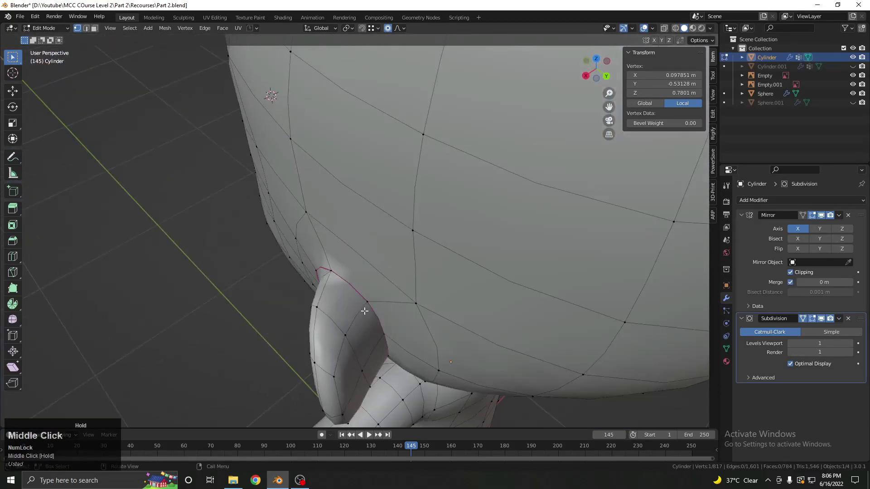
{"action": "middle_click_drag", "start_coordinate": [290, 294], "coordinate": [398, 259]}
{"action": "scroll", "coordinate": [404, 259], "scroll_direction": "down", "scroll_amount": 4}
{"action": "key", "text": "Tab"}
- Show the wireframe and hide the body's viewport subdivision to examine the head's base topology in edit mode
{"action": "scroll", "coordinate": [396, 240], "scroll_direction": "down", "scroll_amount": 3}
{"action": "left_click", "coordinate": [512, 380]}
{"action": "middle_click_drag", "start_coordinate": [511, 379], "coordinate": [408, 194]}
{"action": "scroll", "coordinate": [311, 211], "scroll_direction": "down", "scroll_amount": 5}
{"action": "key", "text": "q"}
{"action": "left_click", "coordinate": [376, 143]}
{"action": "scroll", "coordinate": [363, 216], "scroll_direction": "up", "scroll_amount": 1}
{"action": "scroll", "coordinate": [362, 216], "scroll_direction": "up", "scroll_amount": 2}
{"action": "left_click", "coordinate": [823, 319]}
{"action": "key", "text": "Tab"}
{"action": "scroll", "coordinate": [363, 217], "scroll_direction": "up", "scroll_amount": 5}
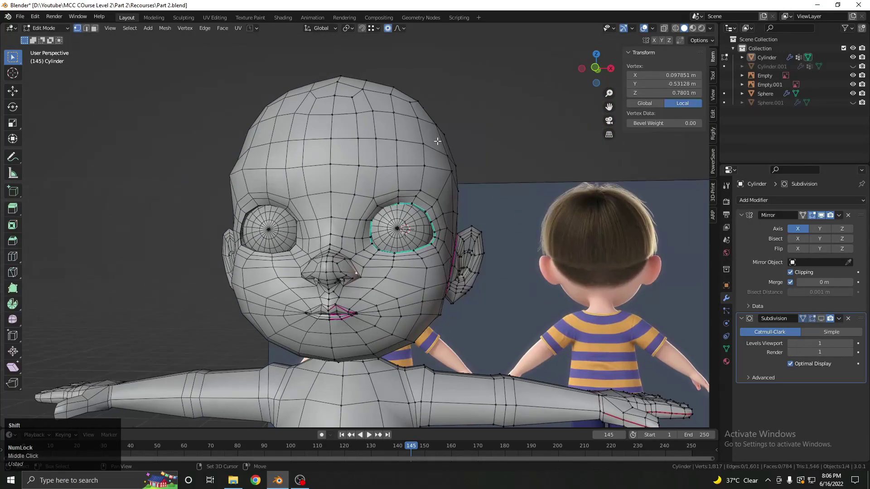
- Check the unsmoothed head from the side in object mode and restore the Subdivision modifier's viewport display
{"action": "key", "text": "Tab"}
{"action": "middle_click_drag", "start_coordinate": [363, 221], "coordinate": [390, 293]}
{"action": "left_click", "coordinate": [348, 201]}
{"action": "scroll", "coordinate": [376, 283], "scroll_direction": "up", "scroll_amount": 4}
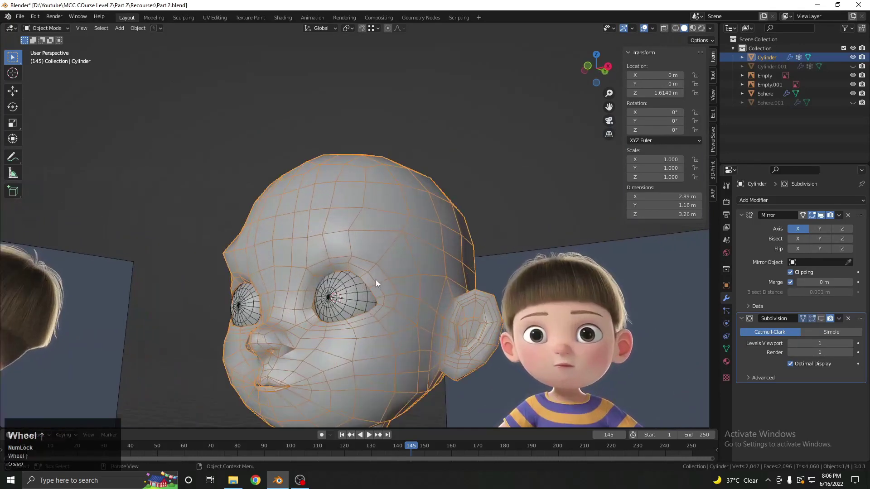
{"action": "left_click", "coordinate": [822, 318]}
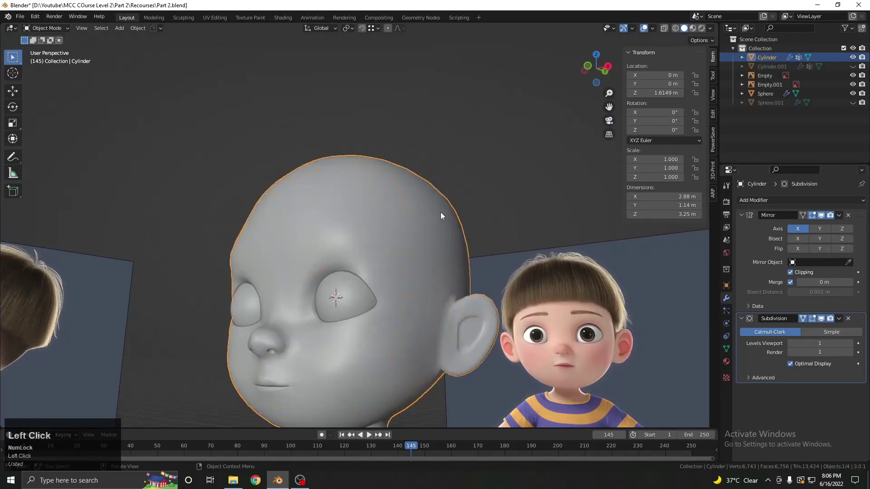
- Review the smoothed head, eyes and full body from several angles against the reference images, leaving everything deselected
{"action": "middle_click_drag", "start_coordinate": [440, 213], "coordinate": [481, 182]}
{"action": "left_click", "coordinate": [481, 181]}
{"action": "scroll", "coordinate": [453, 218], "scroll_direction": "down", "scroll_amount": 4}
{"action": "middle_click_drag", "start_coordinate": [399, 232], "coordinate": [481, 272]}
{"action": "middle_click_drag", "start_coordinate": [368, 271], "coordinate": [436, 275]}
{"action": "scroll", "coordinate": [285, 283], "scroll_direction": "up", "scroll_amount": 3}
{"action": "middle_click_drag", "start_coordinate": [285, 283], "coordinate": [389, 279]}
{"action": "left_click", "coordinate": [286, 315]}
{"action": "key", "text": "Tab"}
{"action": "middle_click_drag", "start_coordinate": [344, 306], "coordinate": [439, 294]}
{"action": "key", "text": "Tab"}
{"action": "scroll", "coordinate": [311, 294], "scroll_direction": "down", "scroll_amount": 5}
{"action": "middle_click_drag", "start_coordinate": [311, 294], "coordinate": [407, 232]}
{"action": "left_click", "coordinate": [461, 323]}
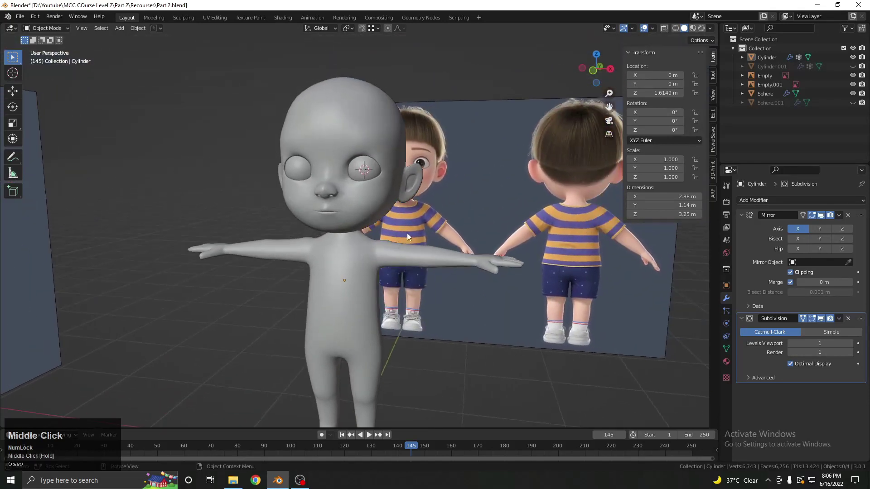